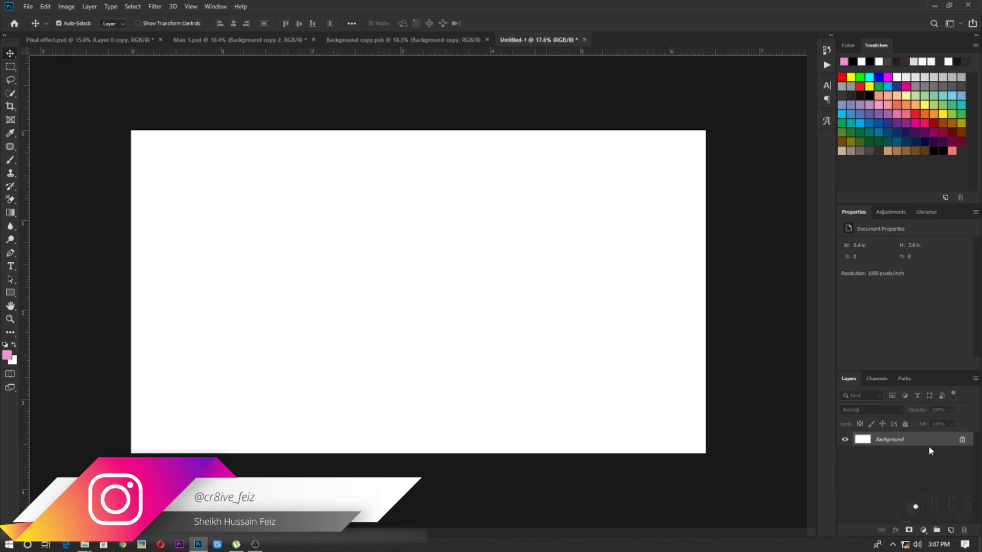
Bring the masked jumping man from Background copy.psb into the Untitled-1 document and position him near the middle of the white canvas.
{"action": "left_click", "coordinate": [369, 41]}
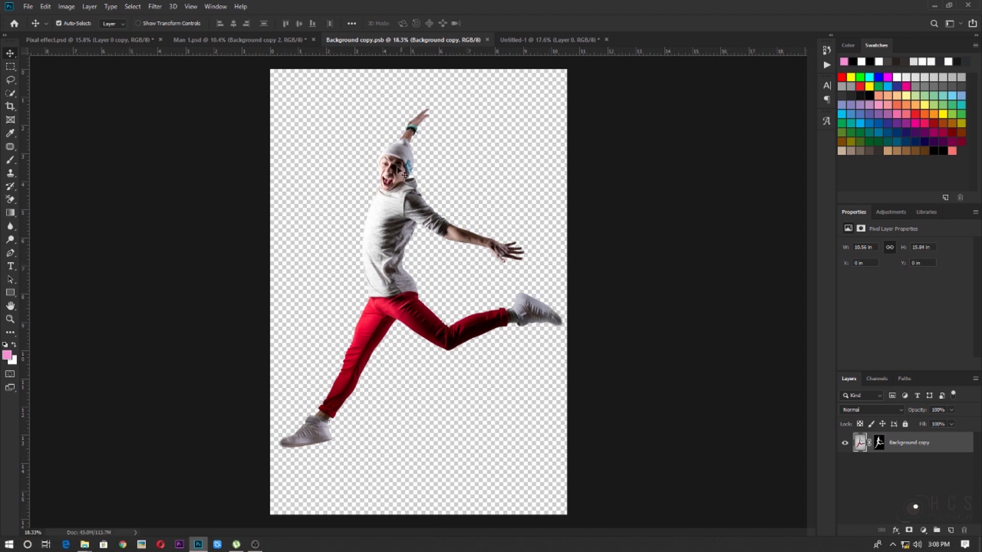
{"action": "left_click_drag", "start_coordinate": [396, 228], "coordinate": [394, 300]}
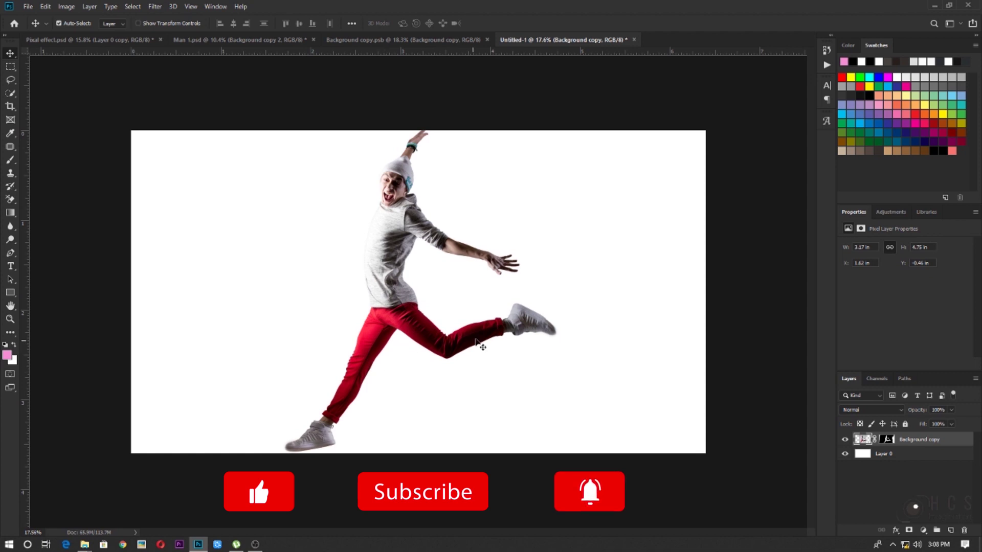
{"action": "left_click_drag", "start_coordinate": [391, 223], "coordinate": [407, 227]}
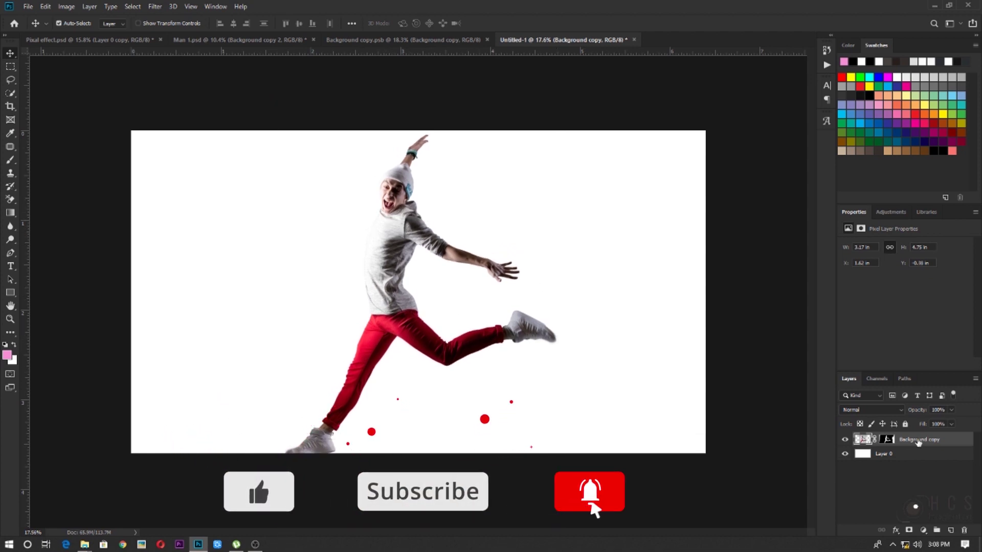
{"action": "left_click_drag", "start_coordinate": [425, 356], "coordinate": [450, 347]}
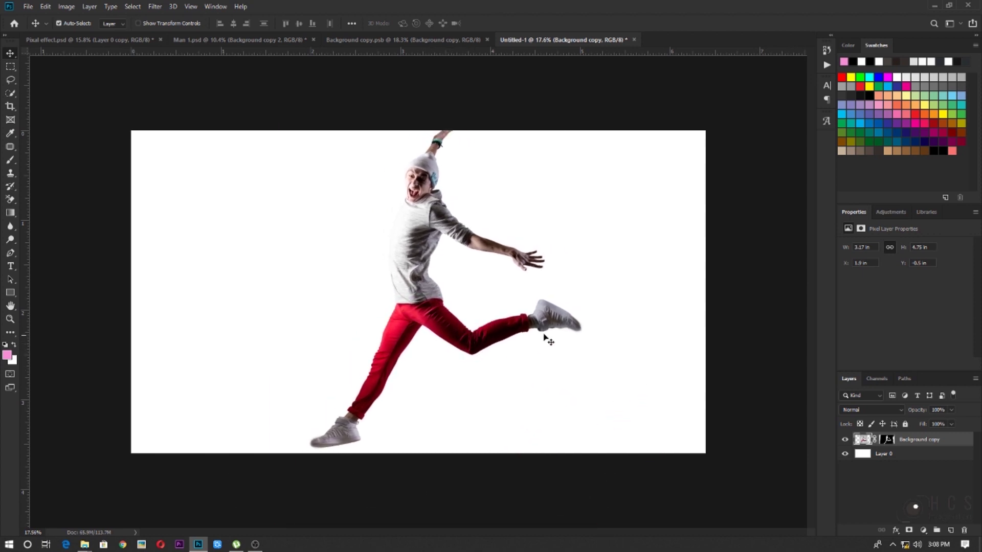
Convert the man's layer to a smart object, scale it to about 83%, and place the whole figure inside the canvas.
{"action": "right_click", "coordinate": [916, 442]}
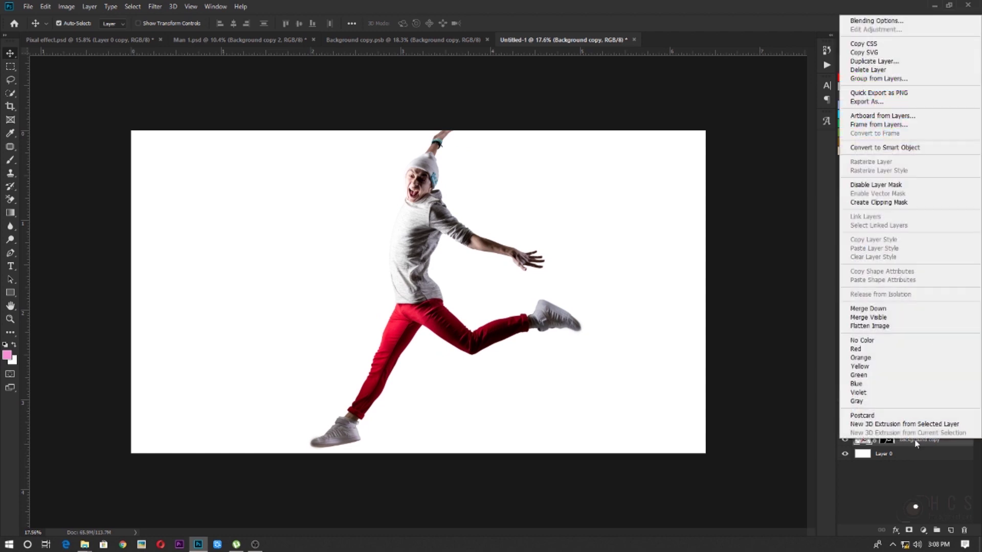
{"action": "left_click", "coordinate": [868, 150]}
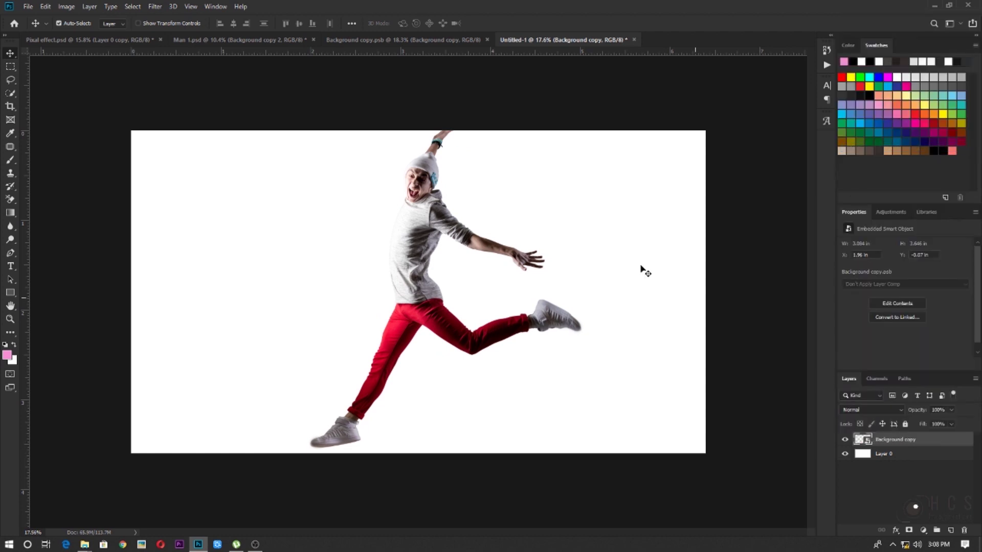
{"action": "left_click_drag", "start_coordinate": [443, 232], "coordinate": [432, 255]}
{"action": "key", "text": "ctrl+t"}
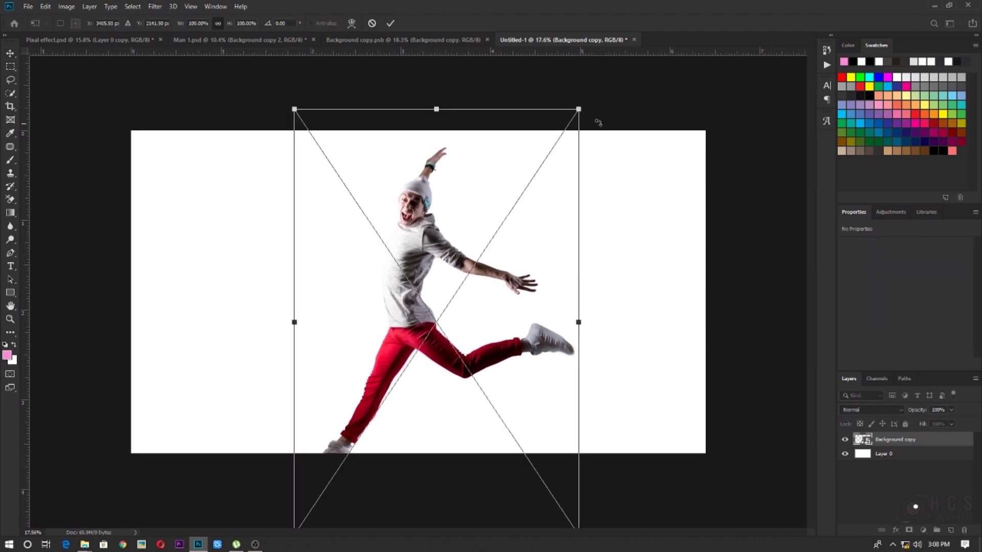
{"action": "left_click_drag", "start_coordinate": [579, 108], "coordinate": [552, 141]}
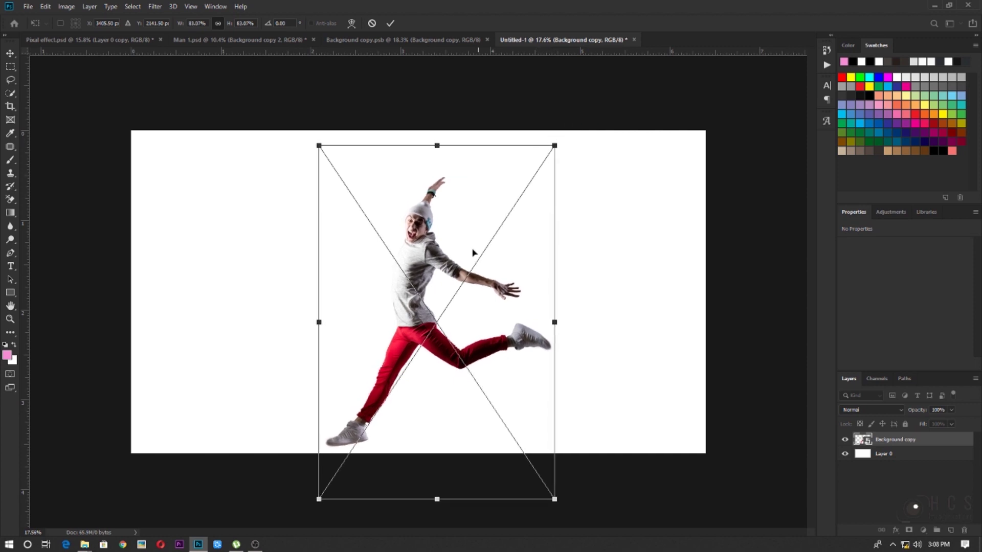
{"action": "mouse_move", "coordinate": [434, 265]}
{"action": "left_mouse_down"}
{"action": "mouse_move", "coordinate": [437, 251]}
{"action": "mouse_move", "coordinate": [427, 251]}
{"action": "left_mouse_up"}
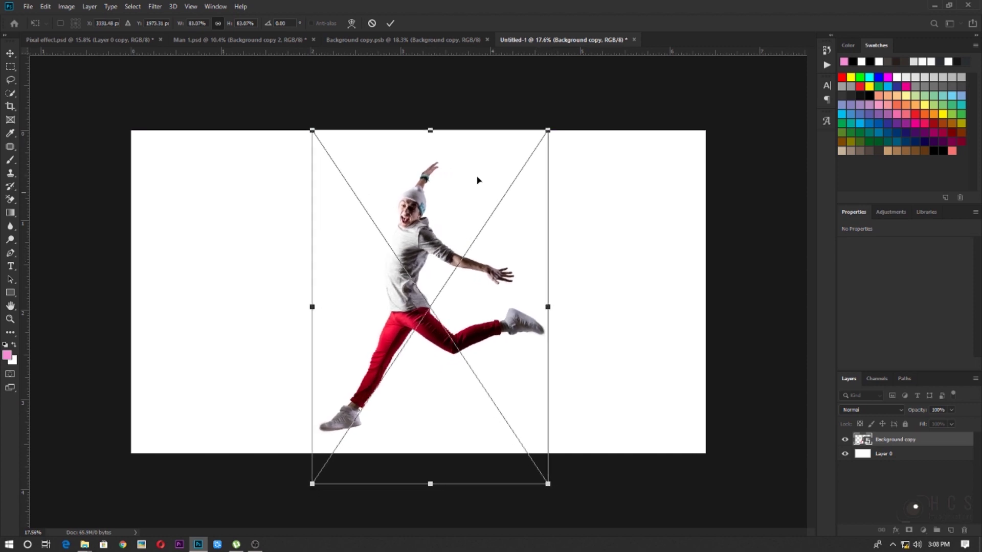
{"action": "key", "text": "Return"}
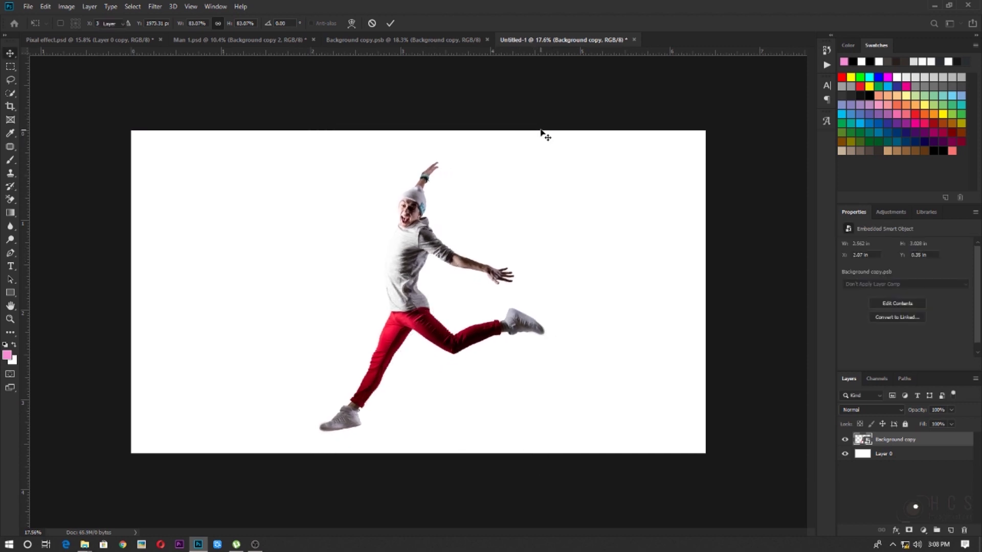
Examine the man cutout up close, from the raised hand and face down to the trousers and front shoe.
{"action": "scroll", "coordinate": [447, 356], "scroll_direction": "up", "scroll_amount": 5}
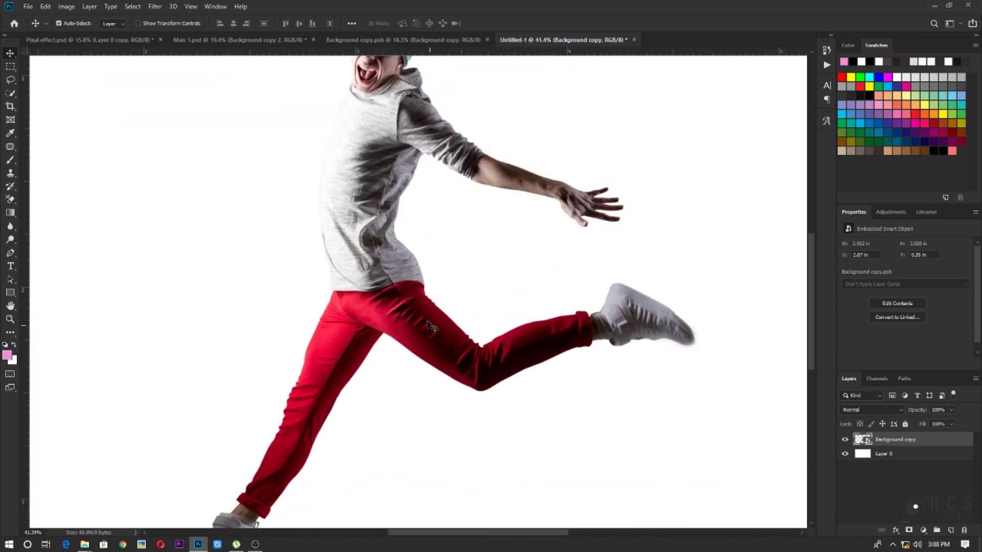
{"action": "scroll", "coordinate": [421, 308], "scroll_direction": "down", "scroll_amount": 2}
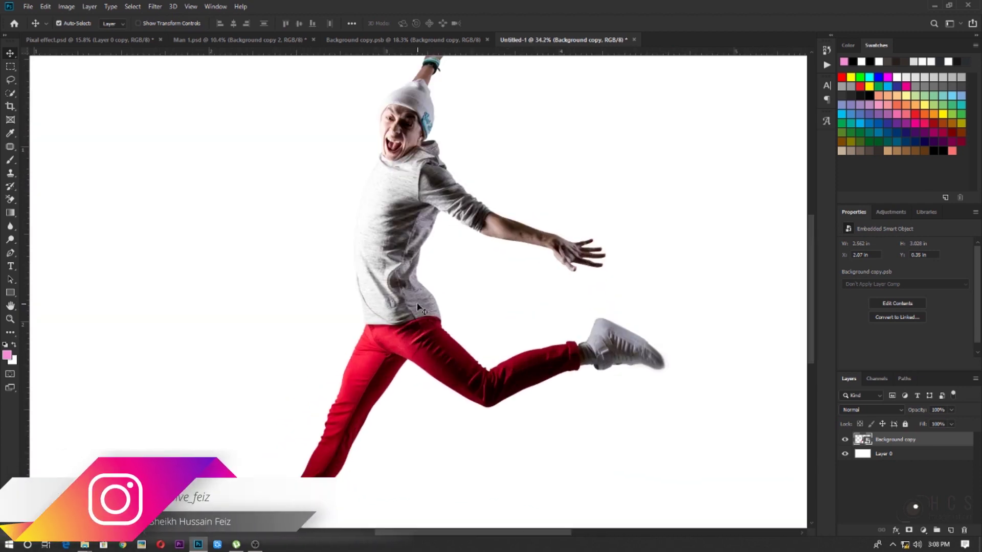
{"action": "scroll", "coordinate": [418, 309], "scroll_direction": "up", "scroll_amount": 3}
{"action": "left_click_drag", "start_coordinate": [414, 229], "coordinate": [383, 349]}
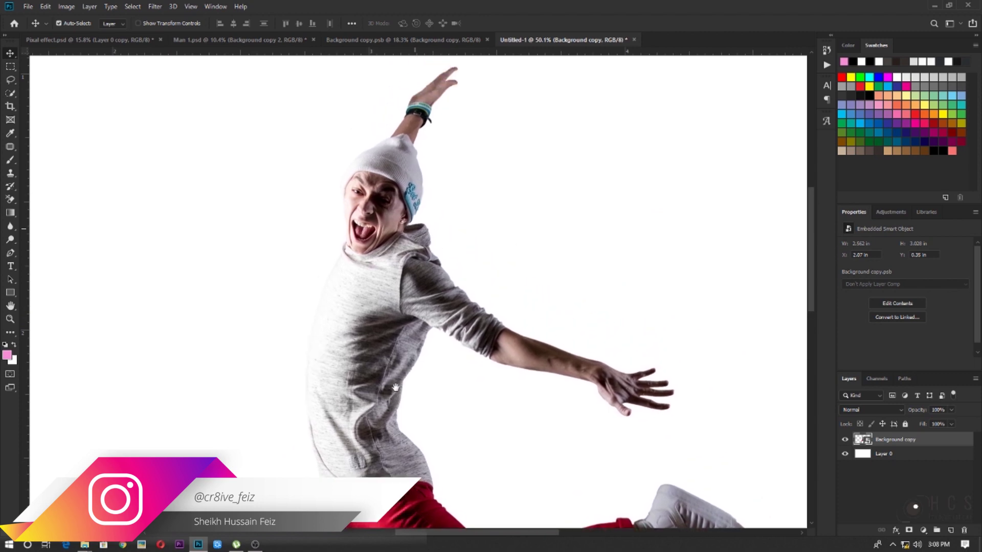
{"action": "scroll", "coordinate": [397, 254], "scroll_direction": "up", "scroll_amount": 2}
{"action": "left_click_drag", "start_coordinate": [399, 251], "coordinate": [396, 378]}
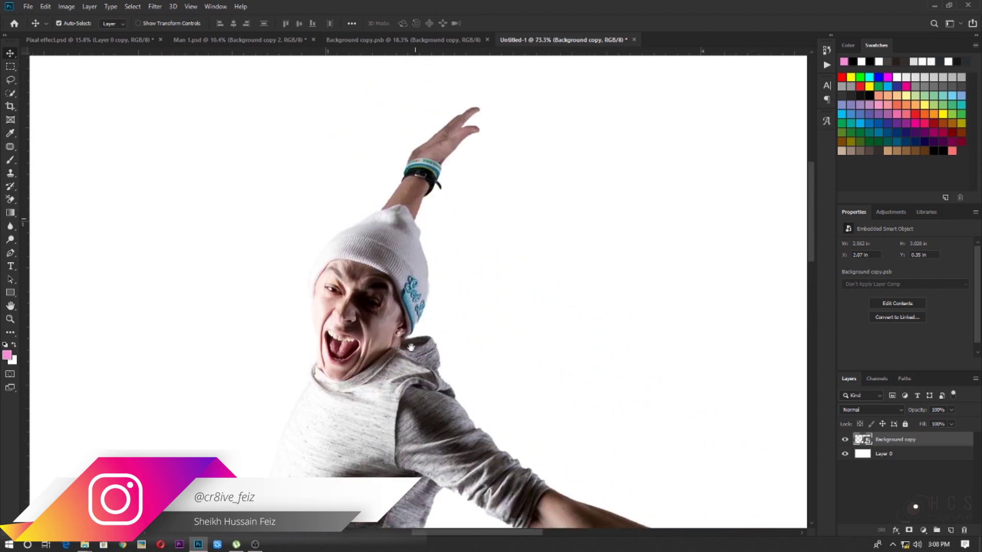
{"action": "scroll", "coordinate": [430, 271], "scroll_direction": "down", "scroll_amount": 10}
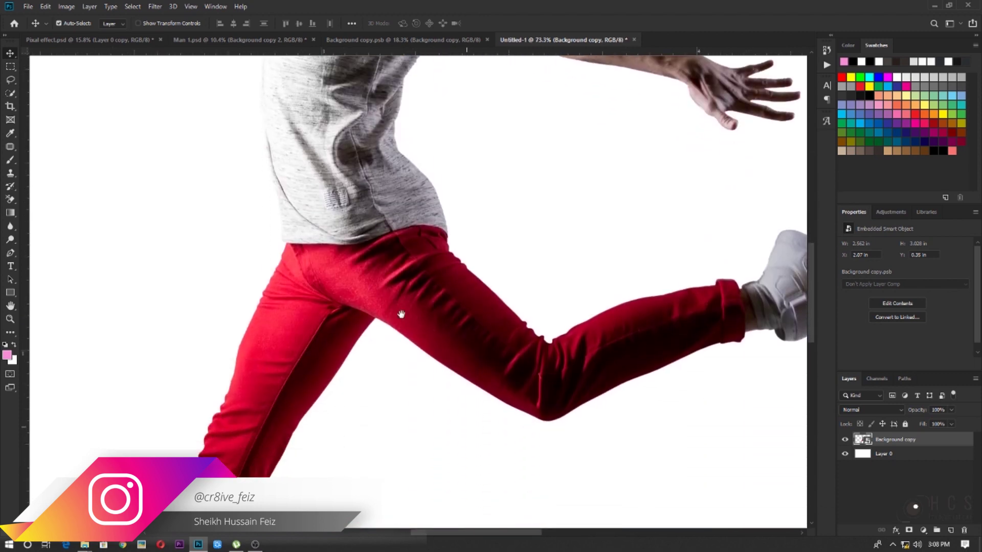
{"action": "scroll", "coordinate": [376, 295], "scroll_direction": "down", "scroll_amount": 4}
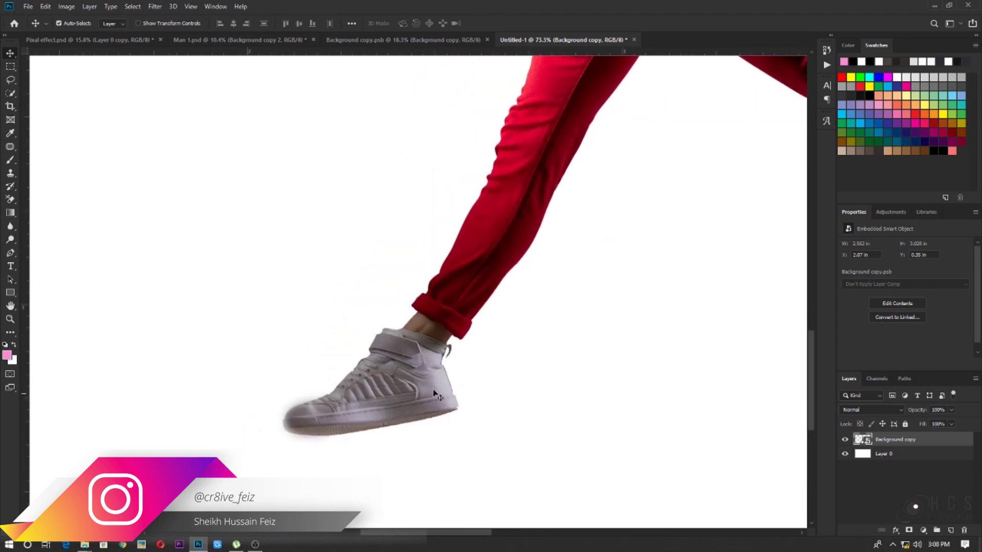
{"action": "scroll", "coordinate": [410, 348], "scroll_direction": "up", "scroll_amount": 3}
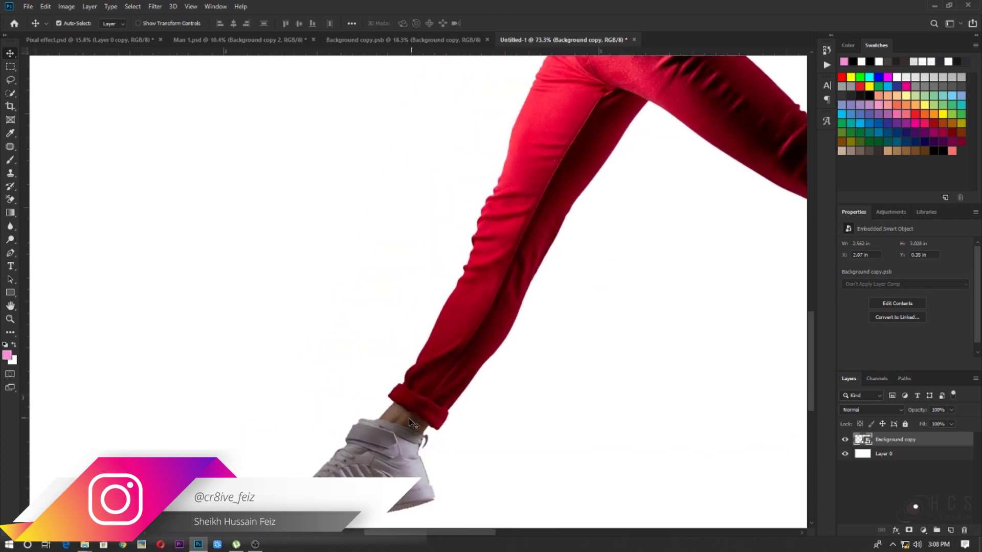
{"action": "scroll", "coordinate": [483, 343], "scroll_direction": "up", "scroll_amount": 4}
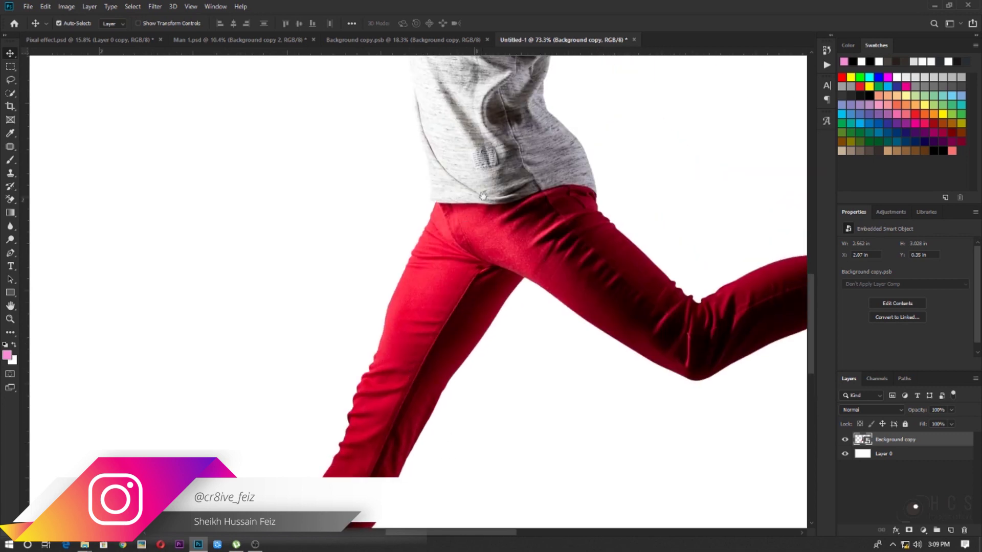
{"action": "scroll", "coordinate": [526, 405], "scroll_direction": "up", "scroll_amount": 6}
{"action": "scroll", "coordinate": [527, 405], "scroll_direction": "up", "scroll_amount": 5}
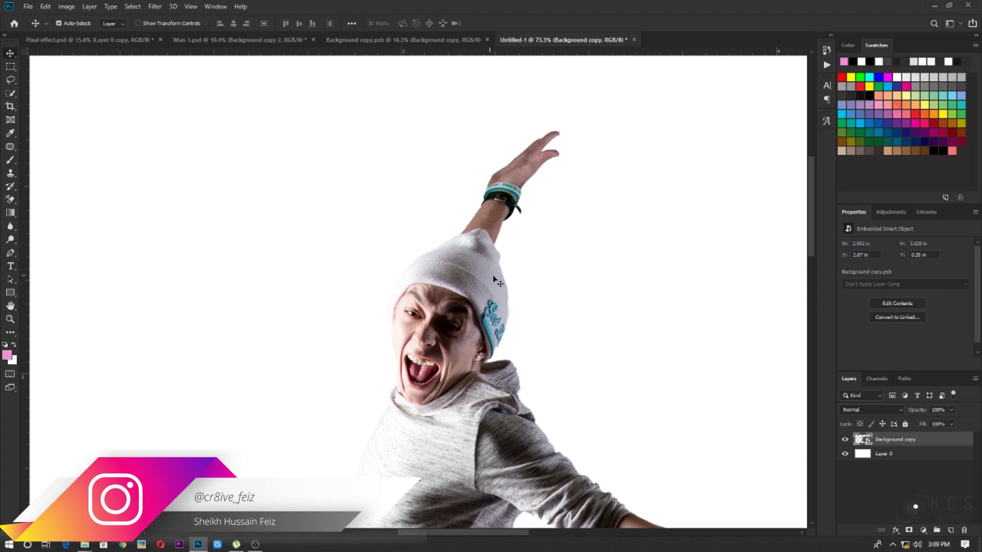
{"action": "scroll", "coordinate": [496, 281], "scroll_direction": "up", "scroll_amount": 2}
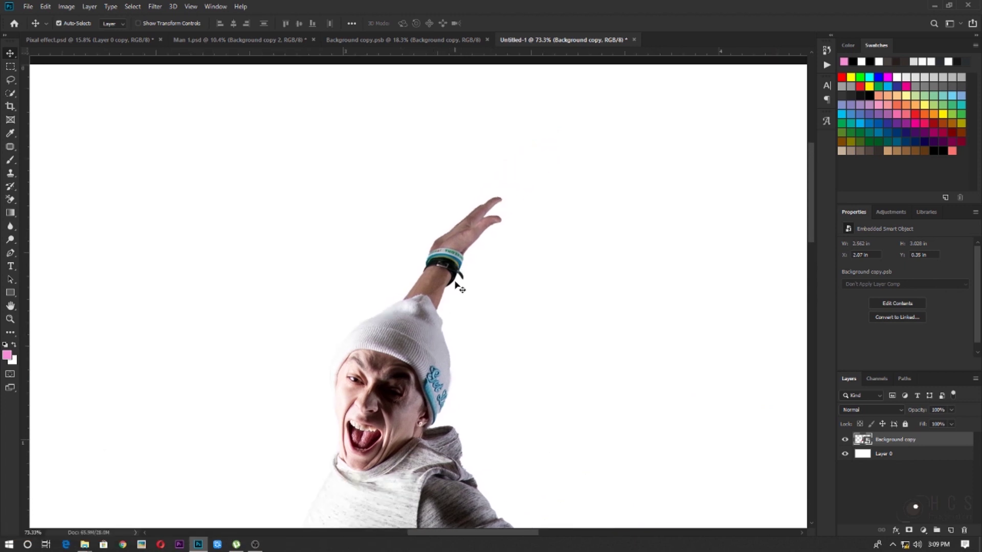
{"action": "scroll", "coordinate": [455, 284], "scroll_direction": "down", "scroll_amount": 4}
{"action": "scroll", "coordinate": [440, 449], "scroll_direction": "down", "scroll_amount": 10}
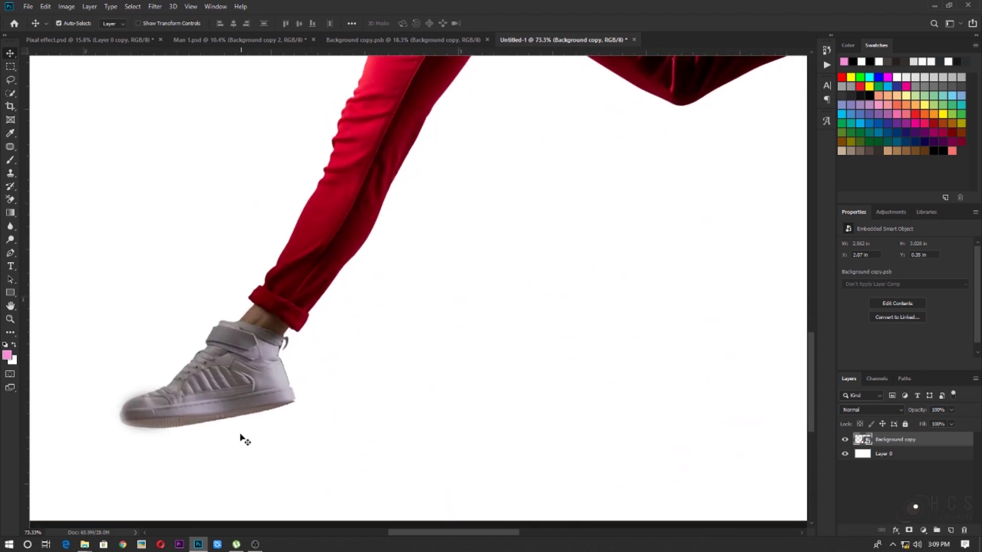
Select a narrow vertical strip about 0.03 × 0.09 in on the front shoe with the Rectangular Marquee Tool and copy it to a new layer.
{"action": "left_click", "coordinate": [10, 67]}
{"action": "right_click", "coordinate": [13, 67]}
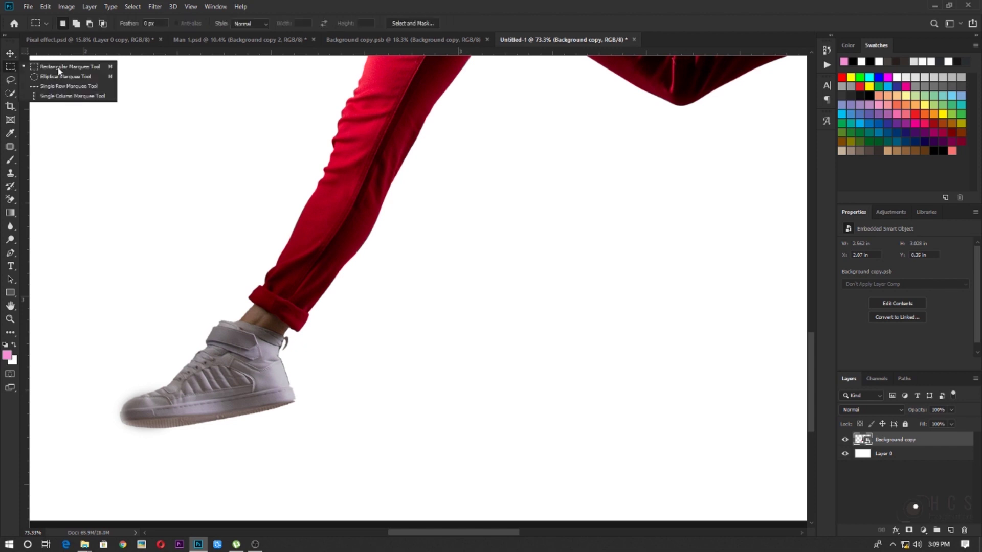
{"action": "left_click", "coordinate": [91, 63]}
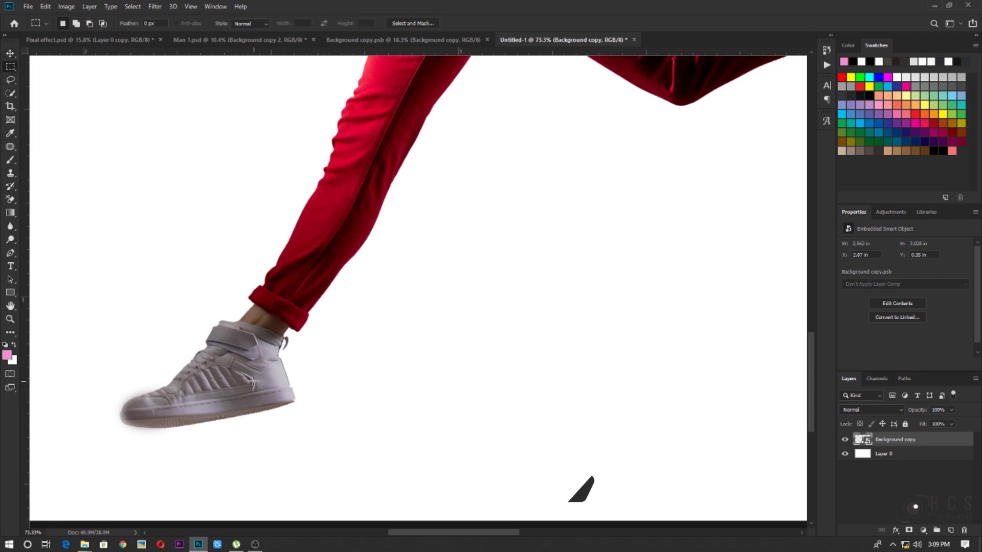
{"action": "left_click_drag", "start_coordinate": [249, 354], "coordinate": [255, 389]}
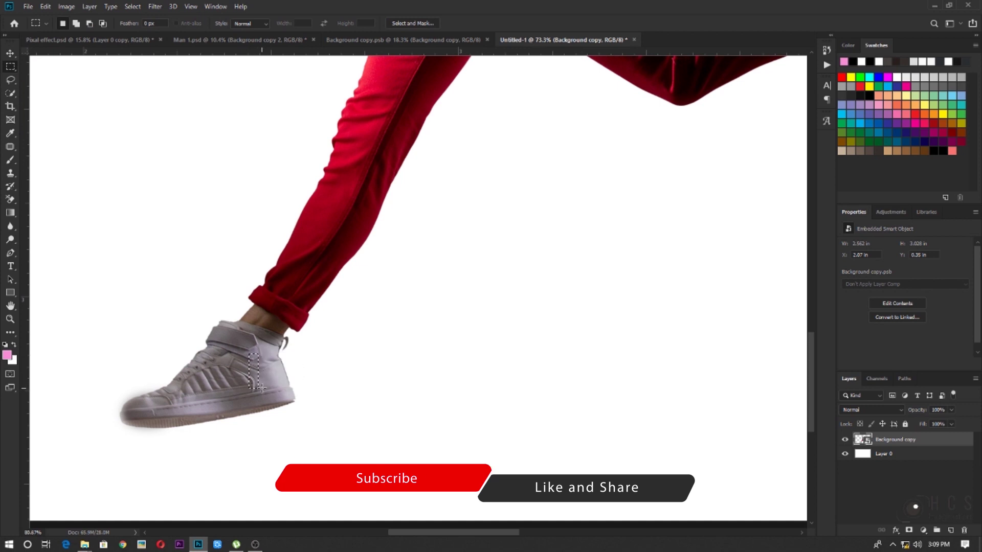
{"action": "scroll", "coordinate": [255, 389], "scroll_direction": "up", "scroll_amount": 6}
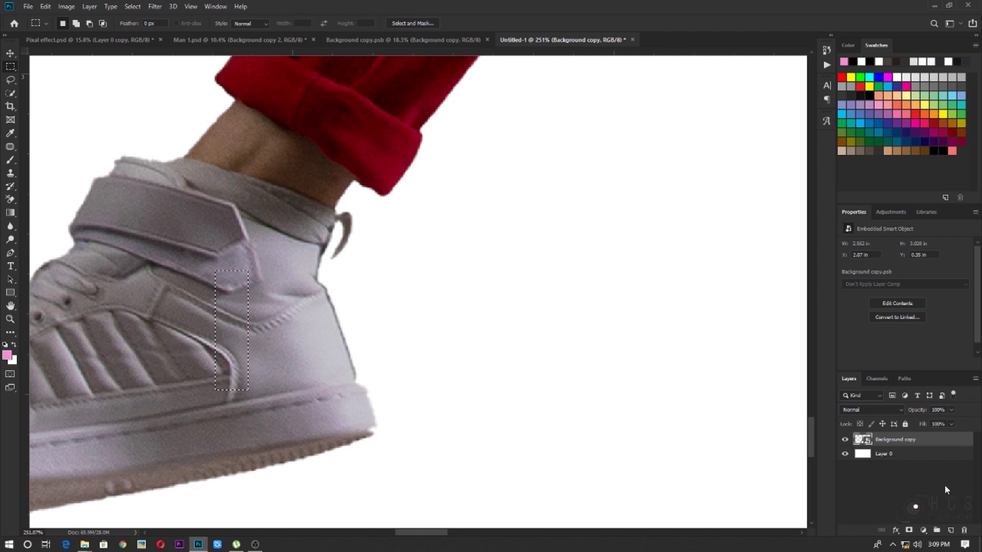
{"action": "key", "text": "ctrl+j"}
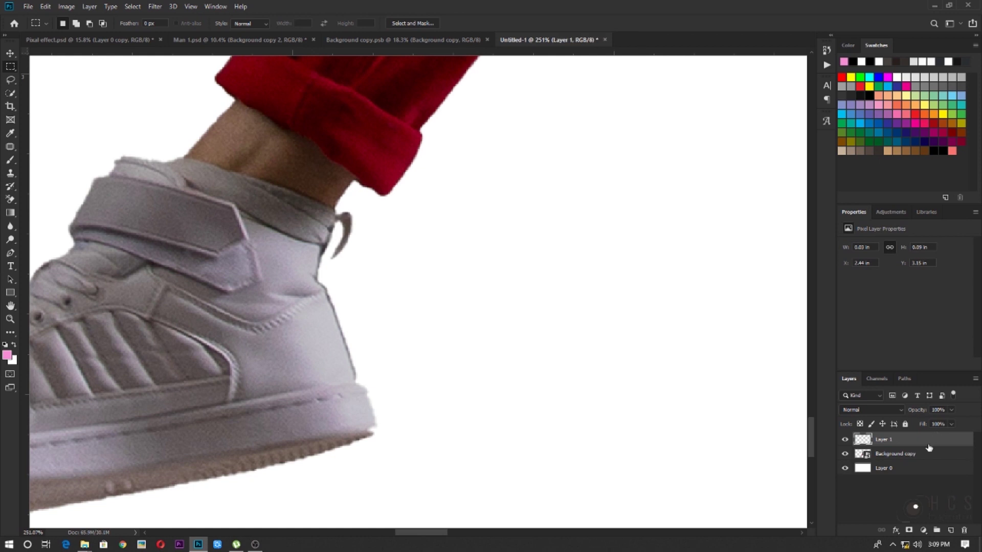
Toggle the man layer's visibility to check the copied shoe strip, and rename the strip's layer L1.
{"action": "left_click", "coordinate": [845, 454]}
{"action": "left_click", "coordinate": [844, 454]}
{"action": "left_click", "coordinate": [844, 454]}
{"action": "double_click", "coordinate": [881, 441]}
{"action": "key", "text": "Return"}
Rename the Background copy smart object layer as Subject.
{"action": "scroll", "coordinate": [183, 233], "scroll_direction": "down", "scroll_amount": 5}
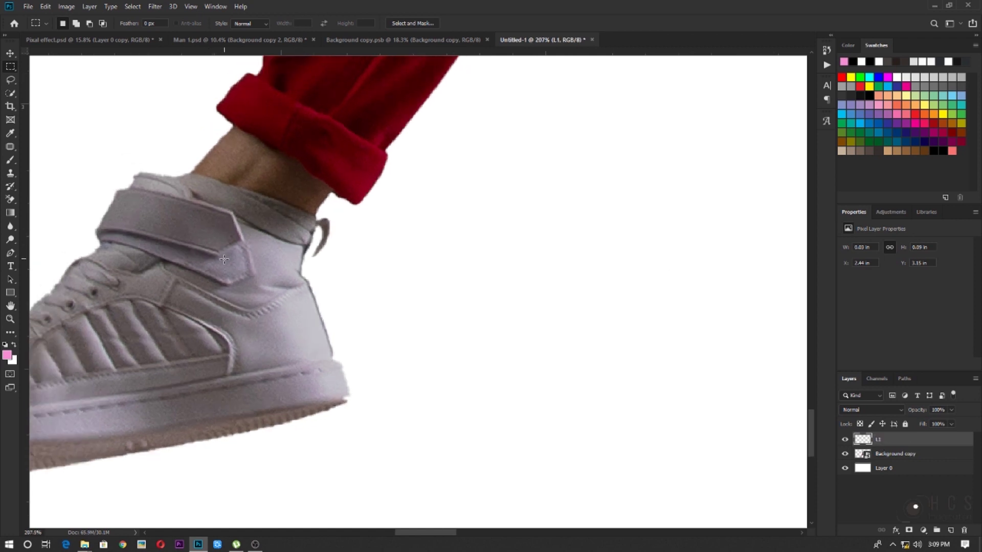
{"action": "left_click", "coordinate": [896, 455]}
{"action": "double_click", "coordinate": [891, 455]}
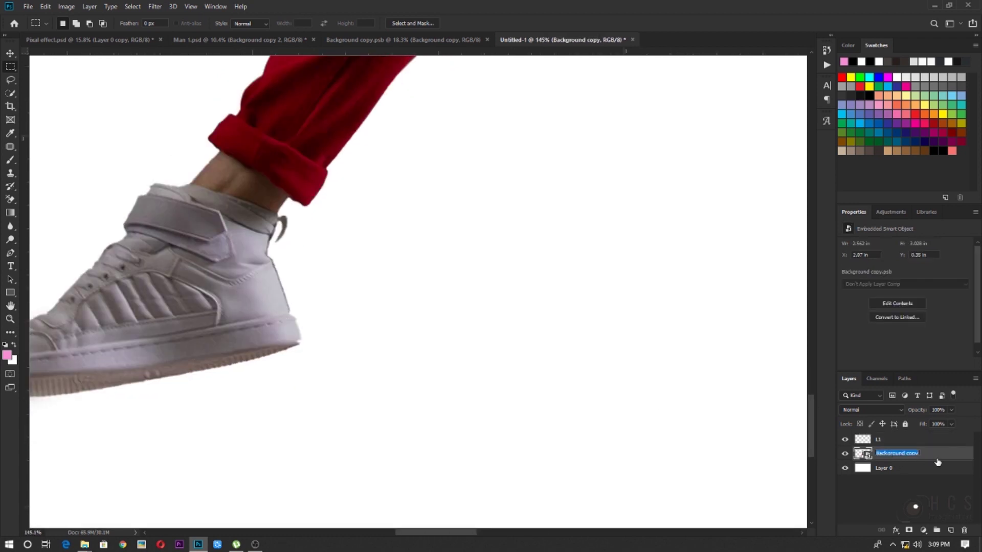
{"action": "type", "text": "M"}
{"action": "type", "text": "ubject"}
{"action": "key", "text": "Return"}
Select a small vertical strip about 0.02 × 0.04 in on the front ankle of the Subject layer and copy it to a new layer.
{"action": "scroll", "coordinate": [259, 295], "scroll_direction": "up", "scroll_amount": 4}
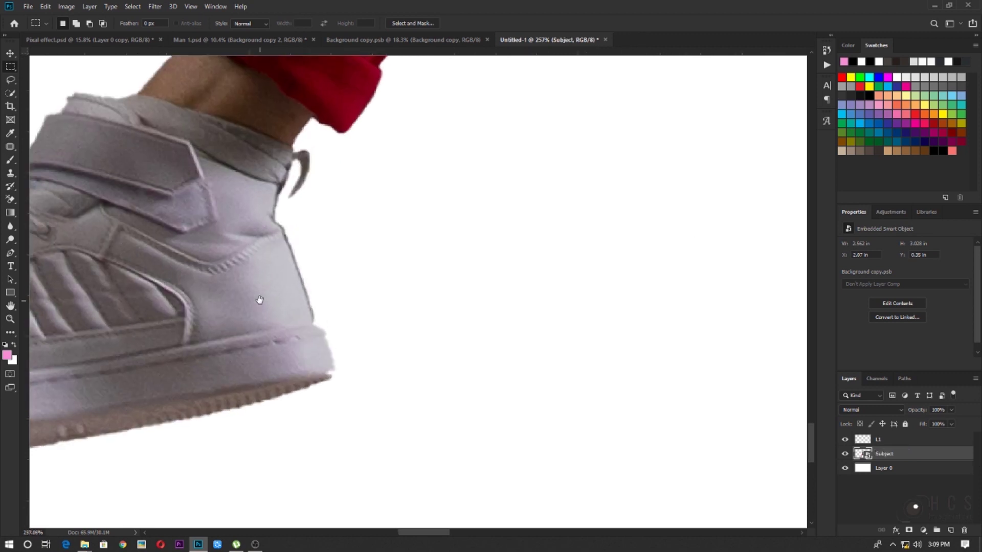
{"action": "scroll", "coordinate": [381, 324], "scroll_direction": "up", "scroll_amount": 4}
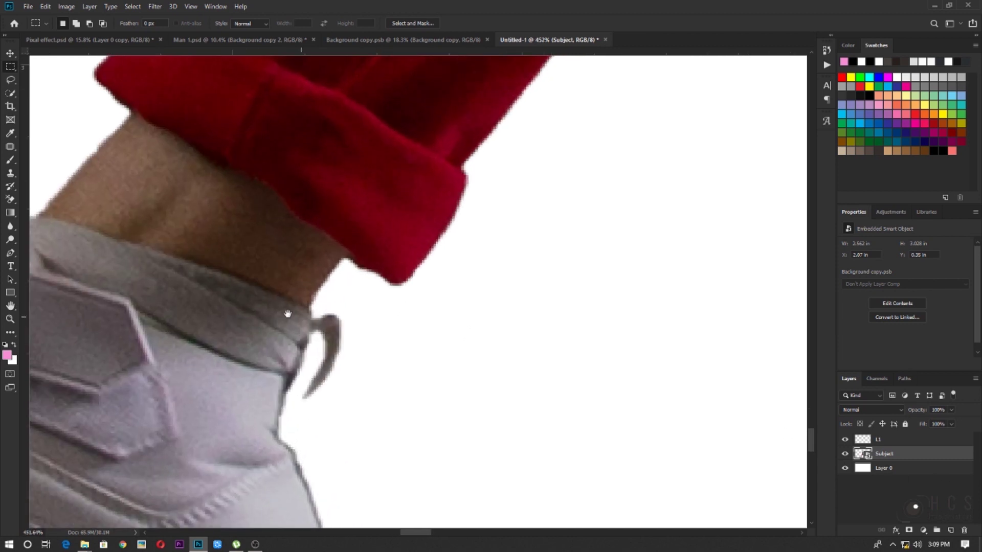
{"action": "left_click_drag", "start_coordinate": [270, 308], "coordinate": [338, 396]}
{"action": "scroll", "coordinate": [263, 265], "scroll_direction": "down", "scroll_amount": 4}
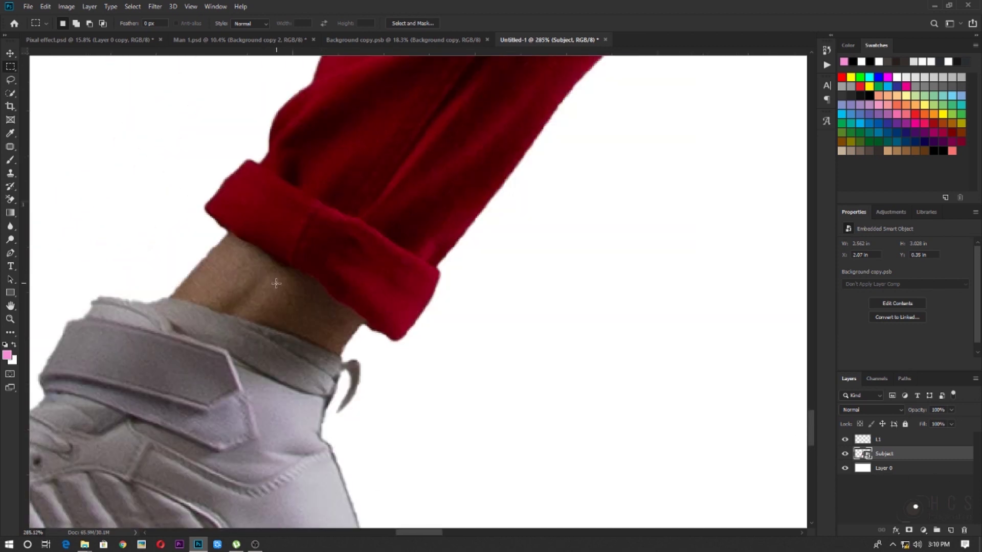
{"action": "left_click_drag", "start_coordinate": [267, 275], "coordinate": [276, 306]}
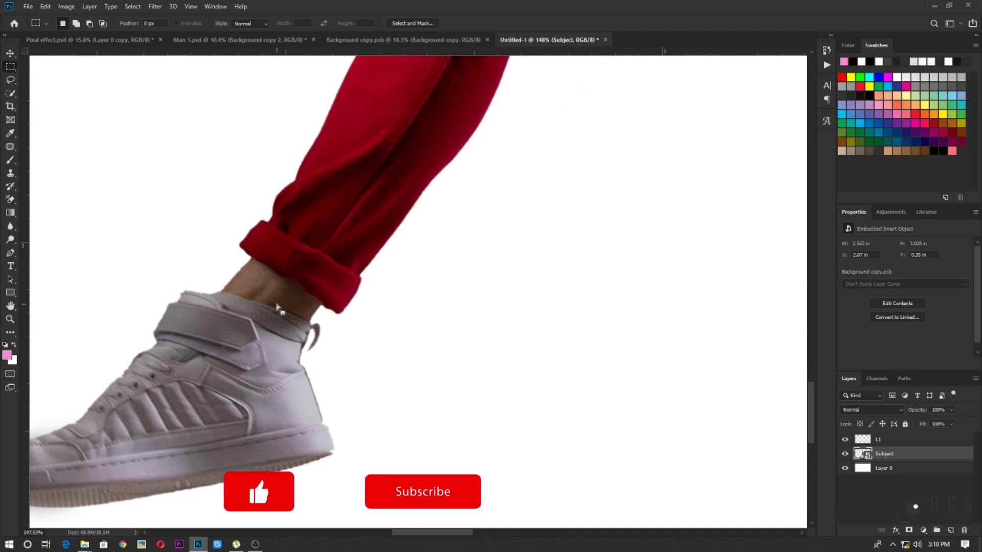
{"action": "key", "text": "ctrl+j"}
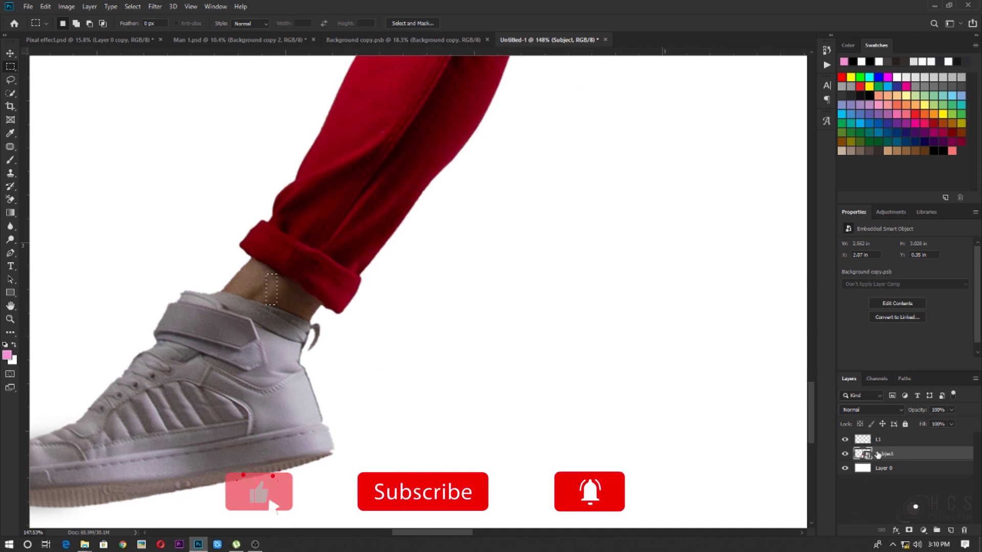
Rename the ankle strip's layer L2.
{"action": "double_click", "coordinate": [884, 453]}
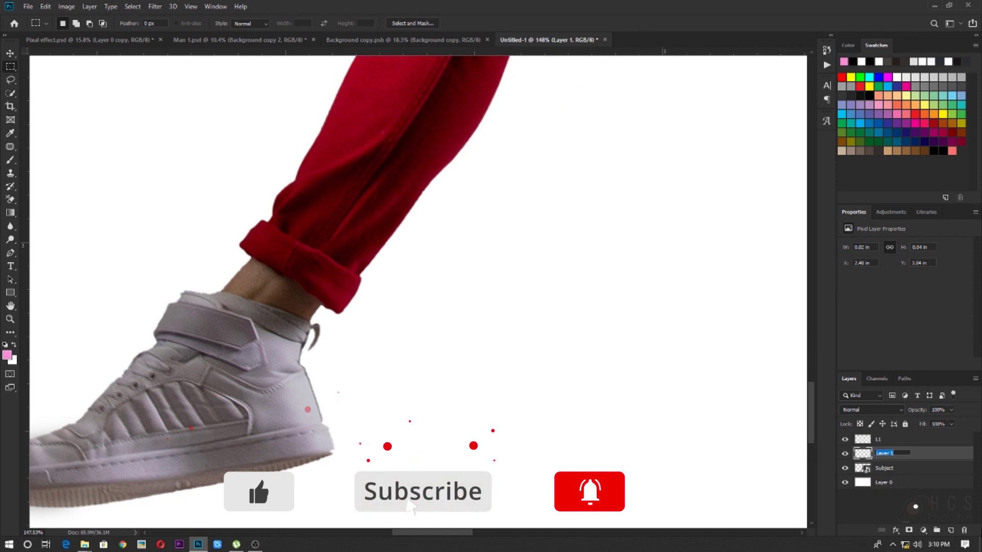
{"action": "type", "text": "L2"}
{"action": "key", "text": "Return"}
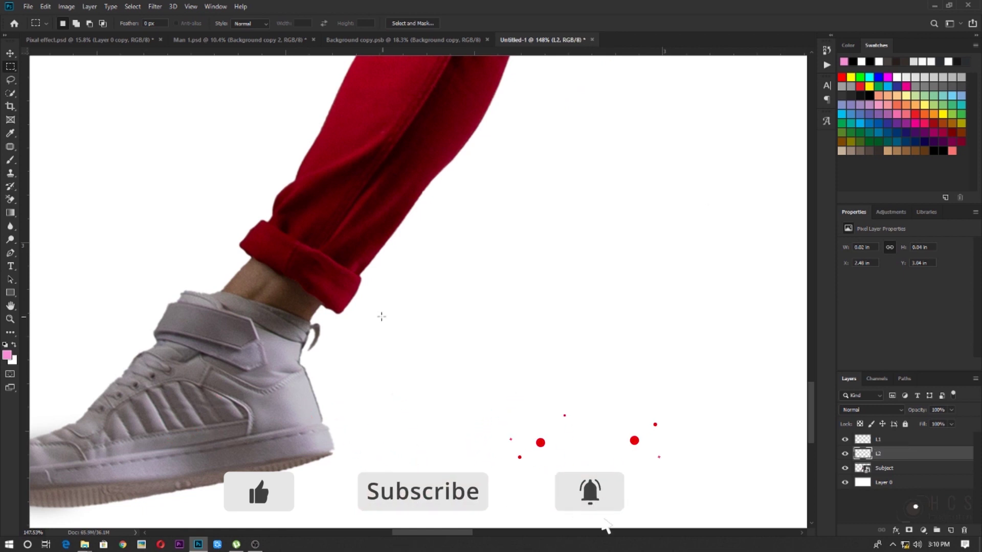
Select a narrow vertical strip about 0.03 × 0.22 in on the front trouser leg of the Subject layer and copy it to a new layer.
{"action": "scroll", "coordinate": [379, 366], "scroll_direction": "up", "scroll_amount": 3}
{"action": "left_click_drag", "start_coordinate": [342, 280], "coordinate": [337, 536]}
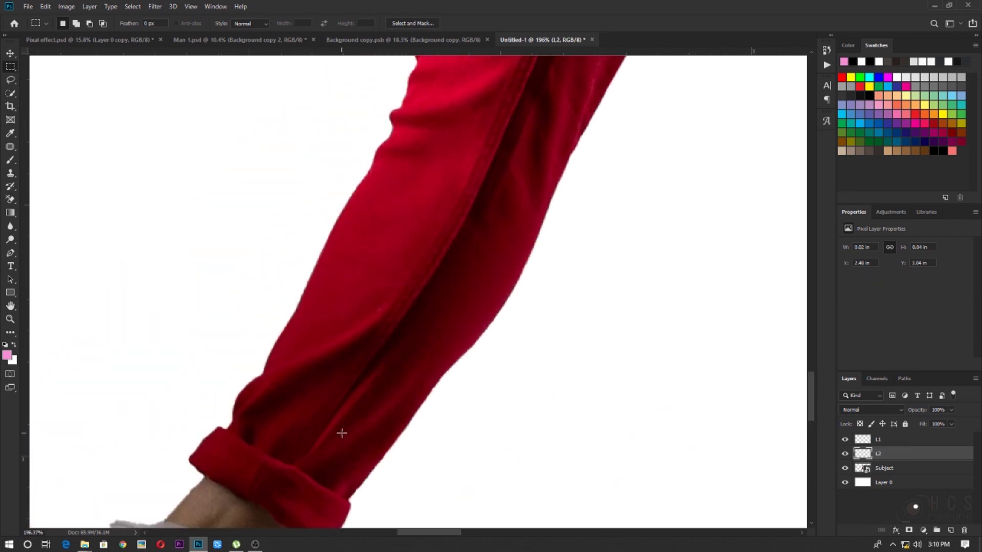
{"action": "scroll", "coordinate": [337, 432], "scroll_direction": "down", "scroll_amount": 5}
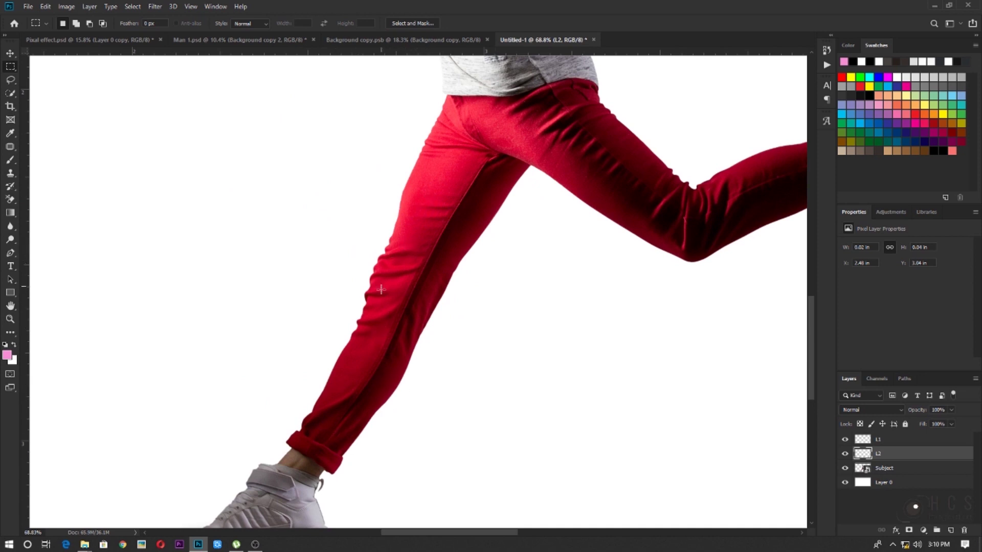
{"action": "left_click_drag", "start_coordinate": [381, 289], "coordinate": [373, 364]}
{"action": "left_click", "coordinate": [894, 473]}
{"action": "key", "text": "ctrl+j"}
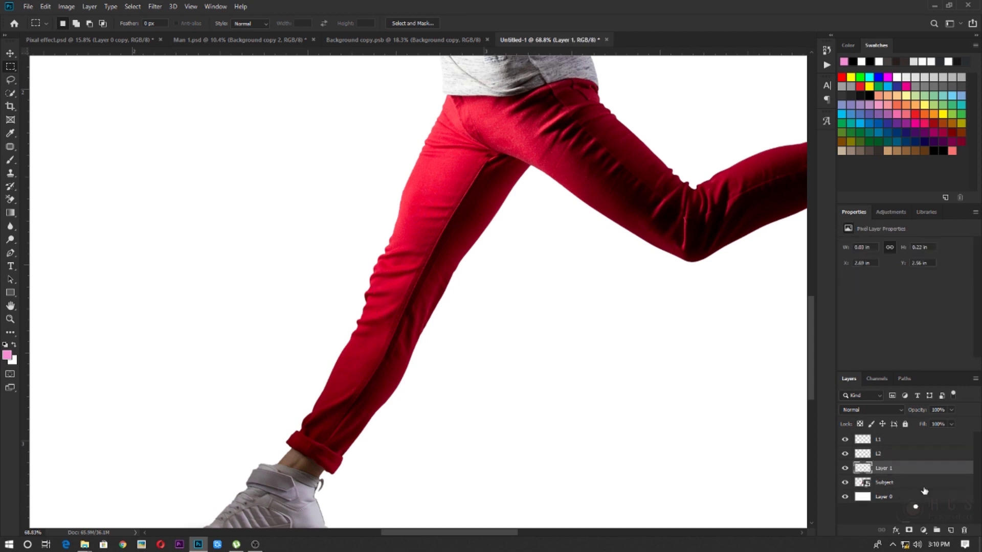
Rename the trouser strip's layer L3 and select a narrow vertical strip on the lower part of the shirt.
{"action": "scroll", "coordinate": [502, 256], "scroll_direction": "up", "scroll_amount": 3}
{"action": "left_click_drag", "start_coordinate": [499, 273], "coordinate": [477, 451]}
{"action": "scroll", "coordinate": [477, 450], "scroll_direction": "up", "scroll_amount": 3}
{"action": "double_click", "coordinate": [883, 468]}
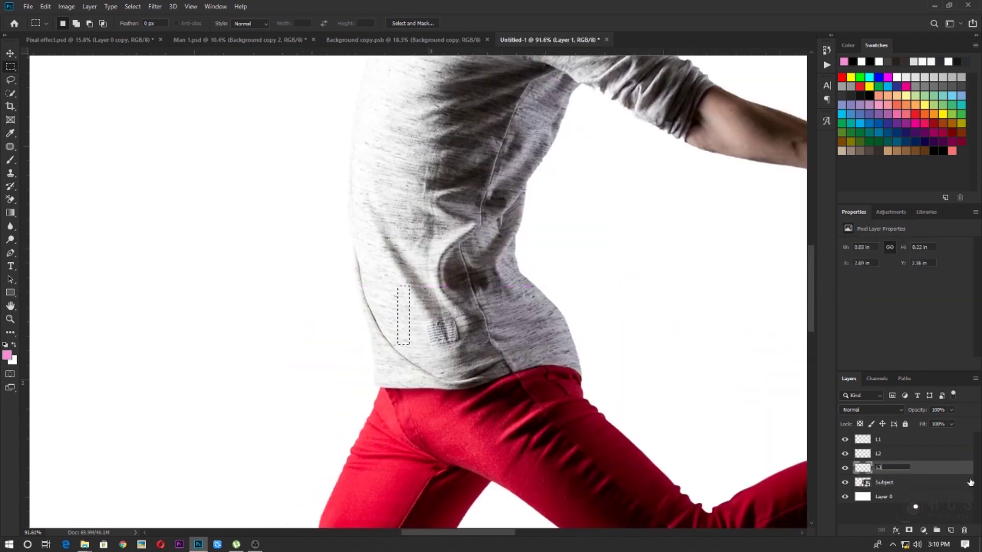
{"action": "key", "text": "Return"}
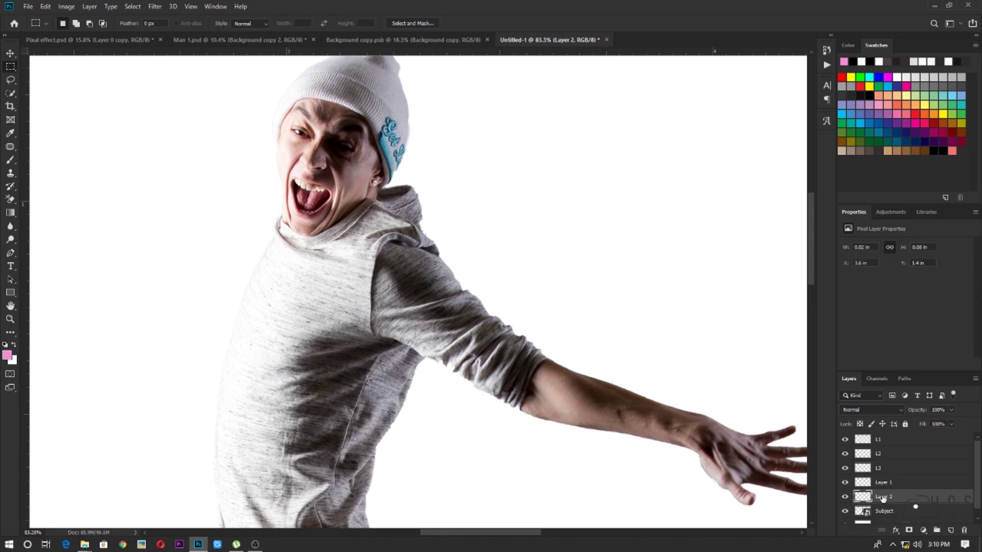
Copy the shirt strip and a forearm strip about 0.02 × 0.08 in to separate layers named L4 and L5.
{"action": "key", "text": "ctrl+j"}
{"action": "double_click", "coordinate": [890, 497]}
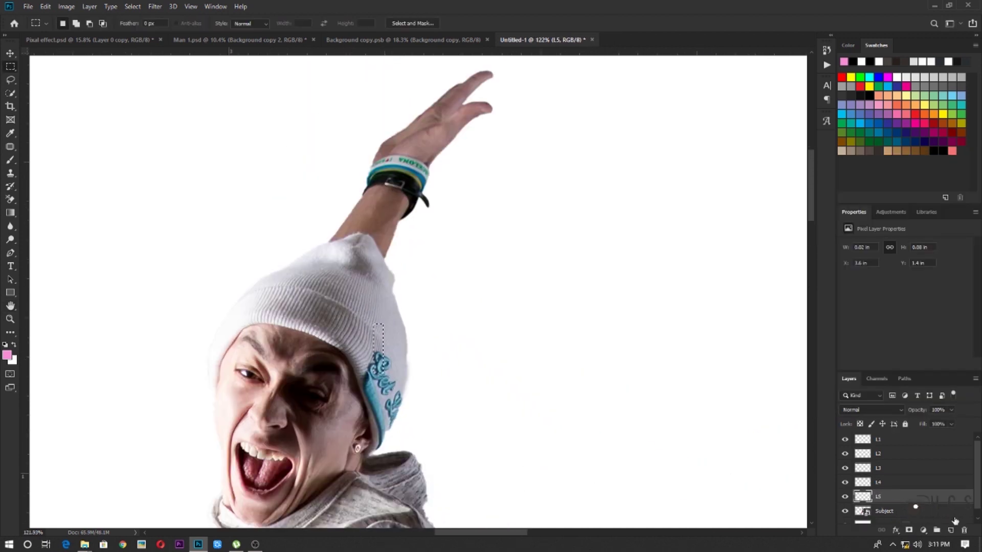
Copy the selected beanie strip about 0.02 × 0.08 in from Subject to a new layer and rename it L6.
{"action": "key", "text": "ctrl+j"}
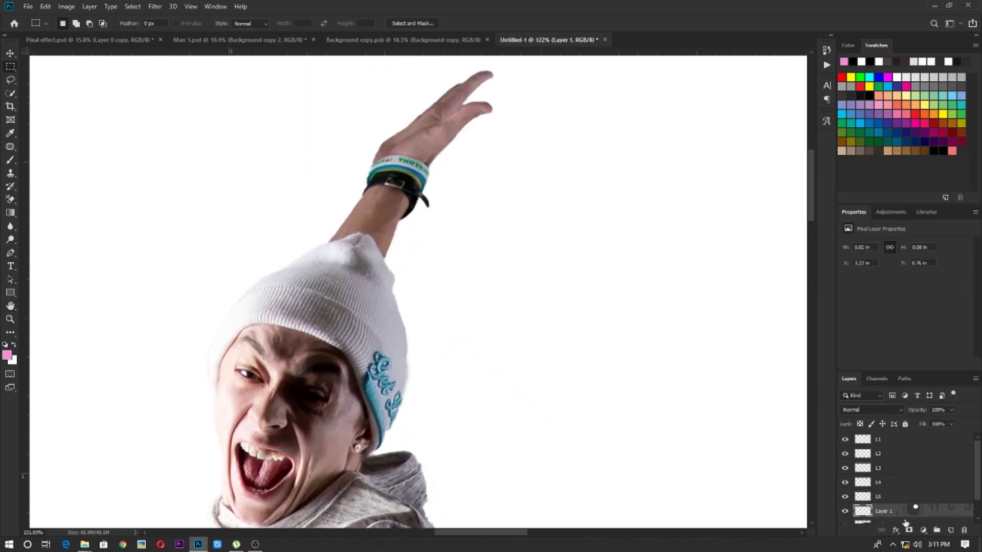
{"action": "double_click", "coordinate": [886, 511]}
{"action": "type", "text": "L6"}
{"action": "key", "text": "Return"}
Copy a strip about 0.02 × 0.03 in across the raised arm's wristbands from Subject to a new layer named L7.
{"action": "left_click_drag", "start_coordinate": [392, 154], "coordinate": [403, 174]}
{"action": "scroll", "coordinate": [899, 504], "scroll_direction": "down", "scroll_amount": 3}
{"action": "left_click", "coordinate": [899, 505]}
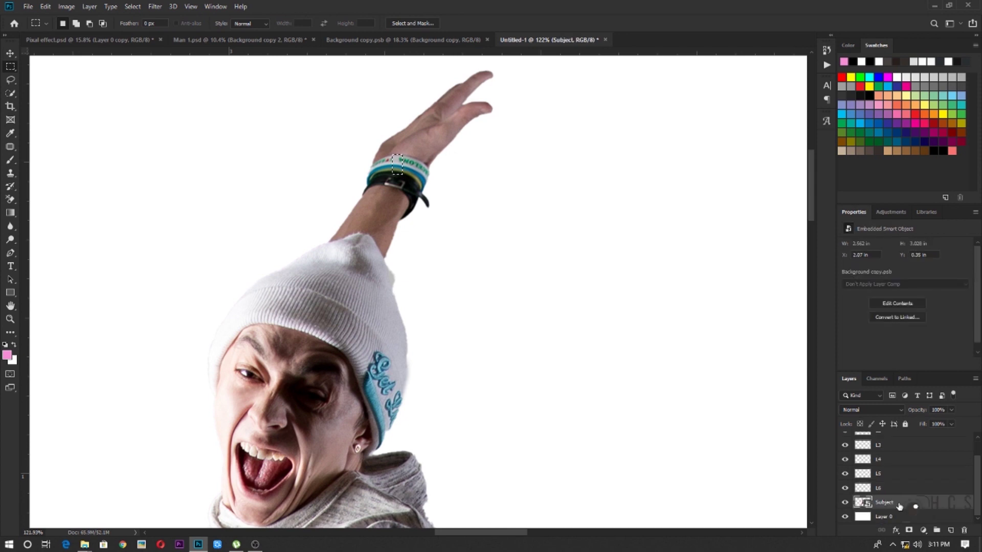
{"action": "key", "text": "ctrl+j"}
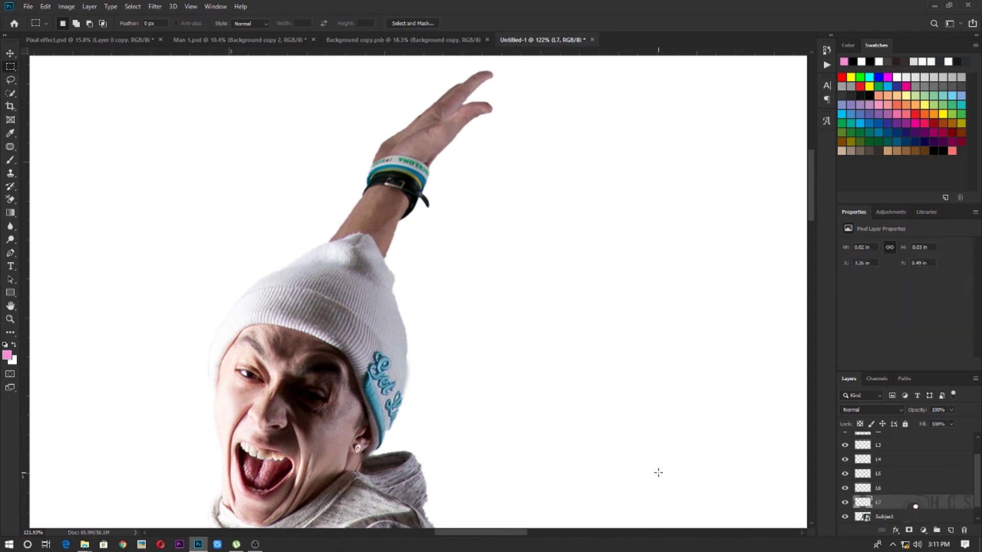
Select the strip layers L1 through L7 and view the whole figure on the canvas.
{"action": "scroll", "coordinate": [911, 486], "scroll_direction": "up", "scroll_amount": 3}
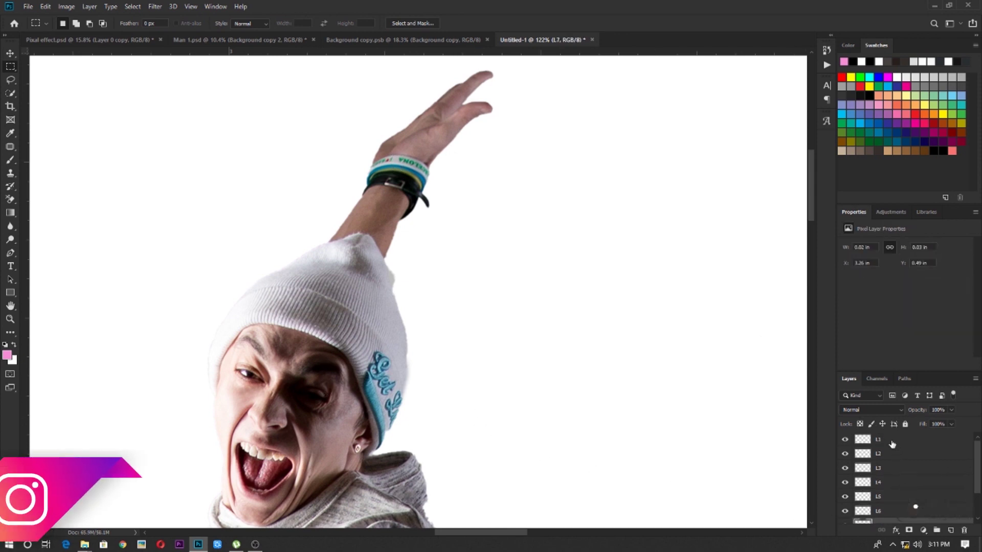
{"action": "left_click", "coordinate": [891, 444], "text": "shift"}
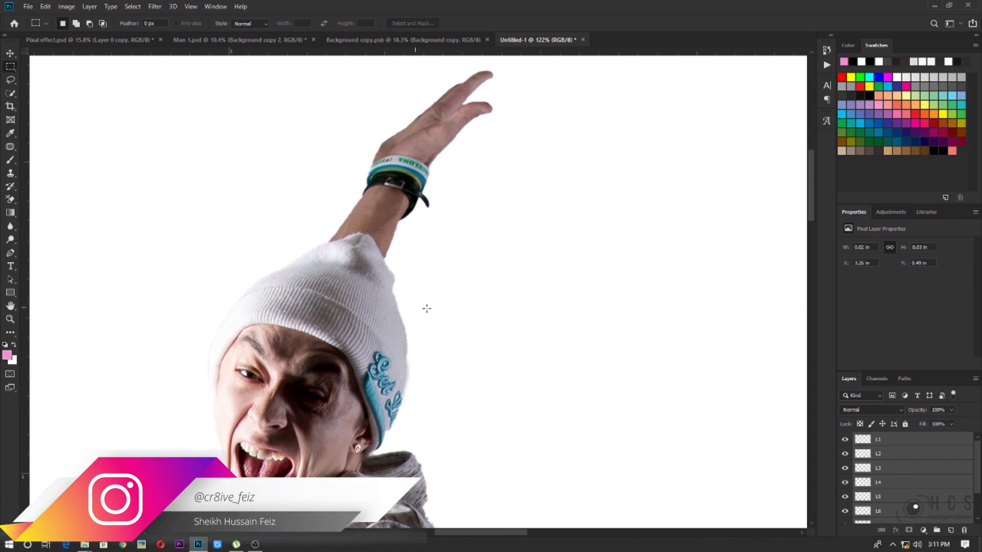
{"action": "scroll", "coordinate": [444, 324], "scroll_direction": "down", "scroll_amount": 10}
{"action": "scroll", "coordinate": [446, 325], "scroll_direction": "up", "scroll_amount": 4}
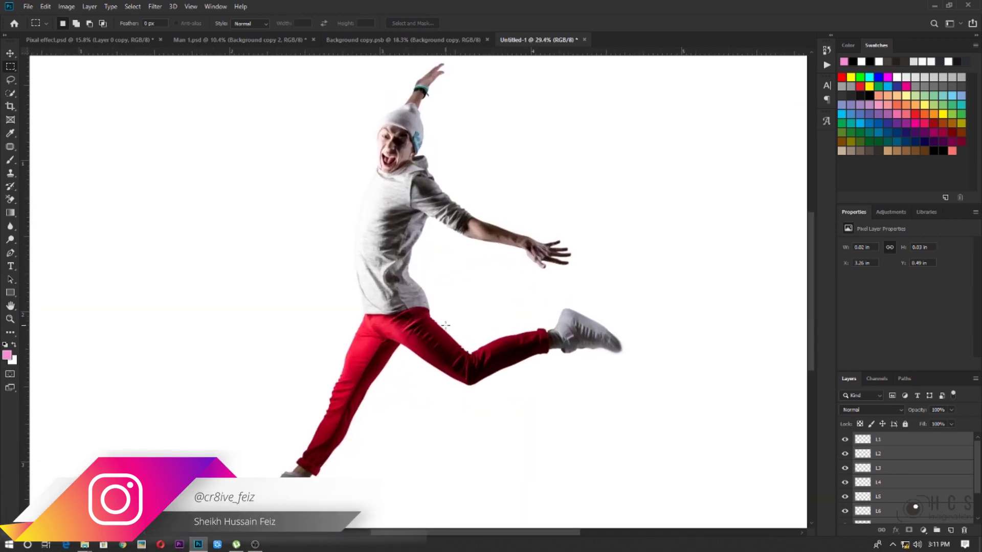
{"action": "scroll", "coordinate": [437, 329], "scroll_direction": "up", "scroll_amount": 2}
{"action": "scroll", "coordinate": [421, 325], "scroll_direction": "down", "scroll_amount": 5}
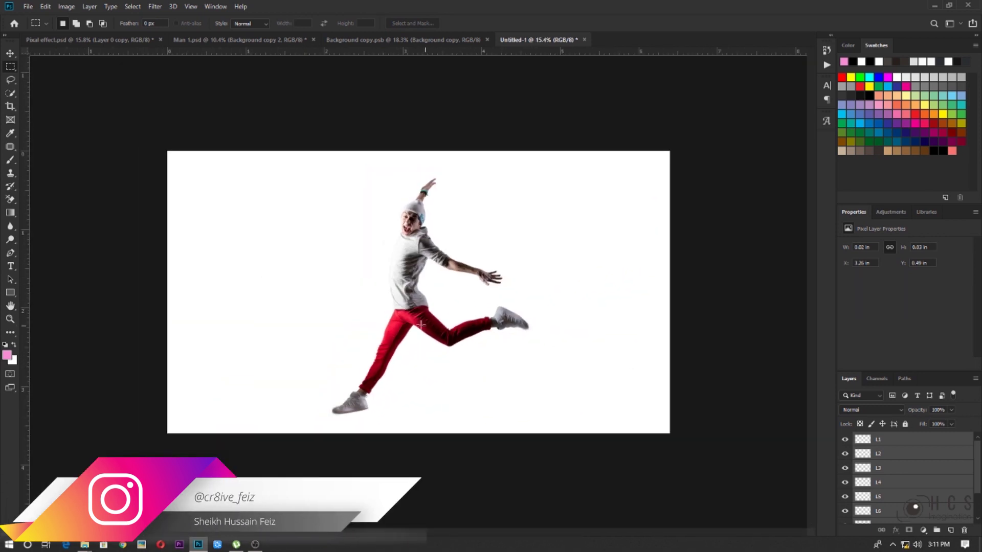
Free-transform only the L1 shoe strip and stretch it past the canvas's right edge to about 4.04 in wide.
{"action": "left_click", "coordinate": [885, 443]}
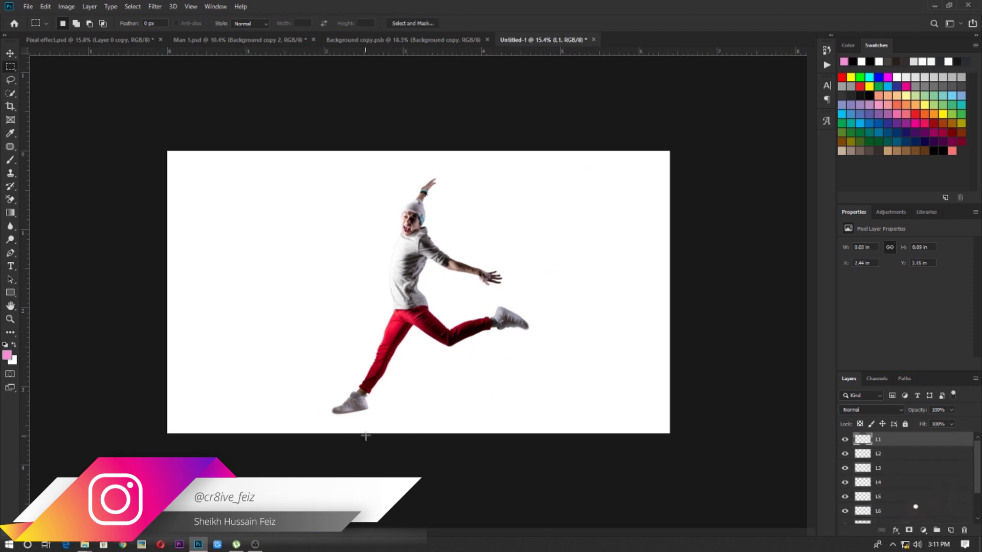
{"action": "scroll", "coordinate": [365, 436], "scroll_direction": "up", "scroll_amount": 2}
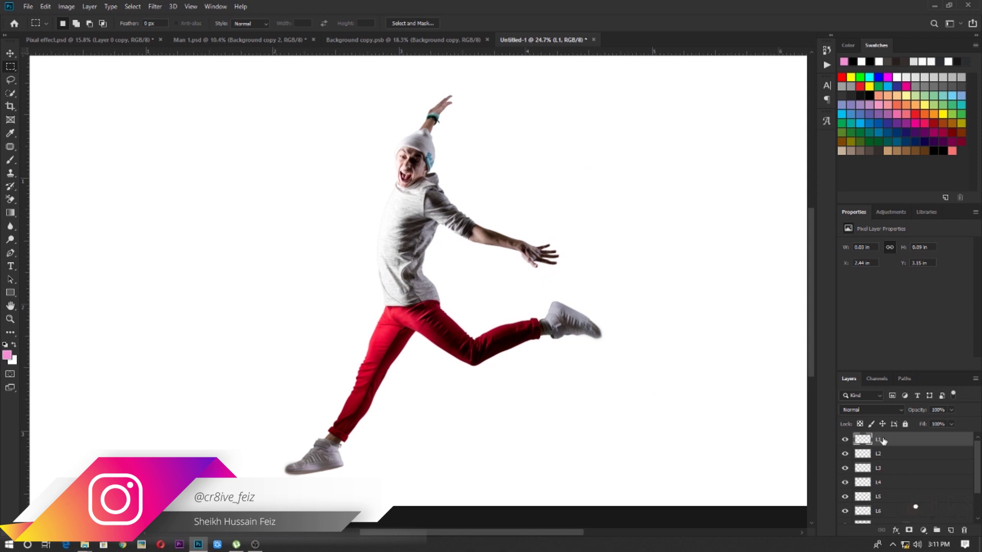
{"action": "key", "text": "ctrl+t"}
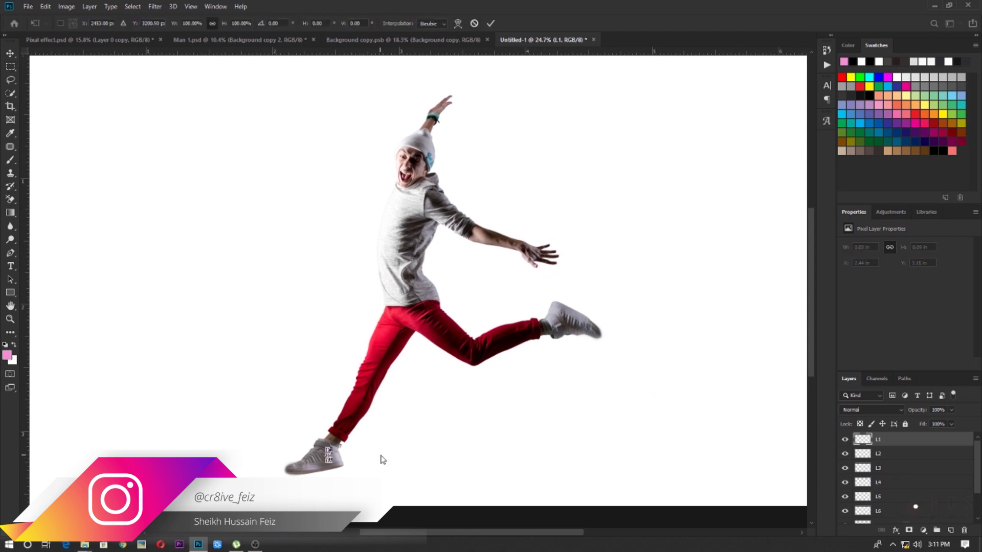
{"action": "scroll", "coordinate": [380, 459], "scroll_direction": "up", "scroll_amount": 2}
{"action": "scroll", "coordinate": [388, 464], "scroll_direction": "up", "scroll_amount": 2}
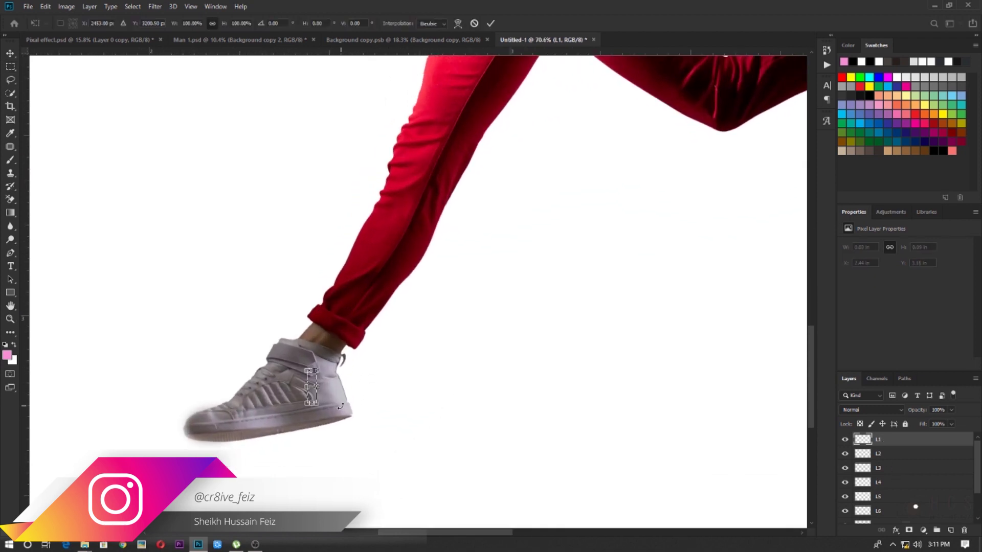
{"action": "scroll", "coordinate": [340, 406], "scroll_direction": "down", "scroll_amount": 3}
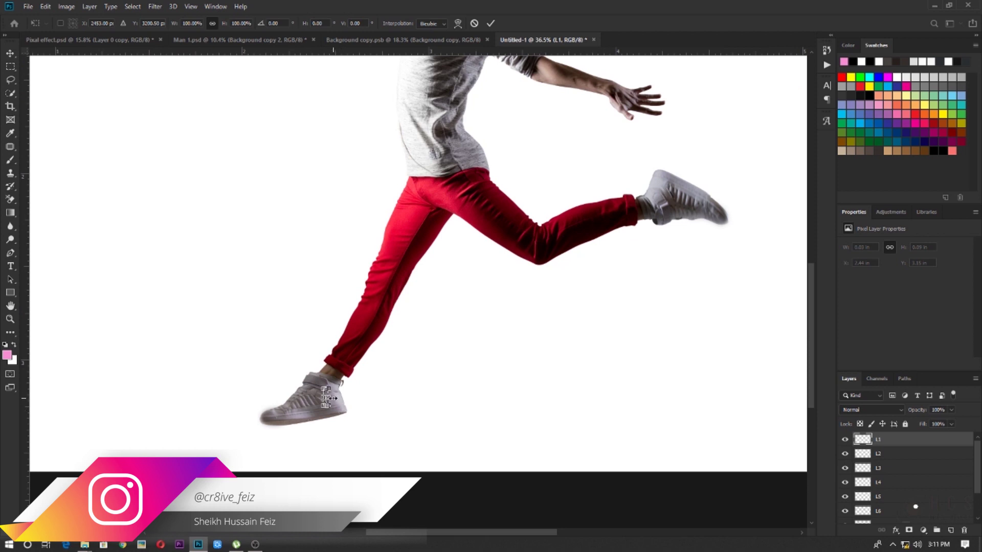
{"action": "left_click_drag", "start_coordinate": [327, 398], "coordinate": [711, 399]}
{"action": "scroll", "coordinate": [577, 429], "scroll_direction": "down", "scroll_amount": 3}
{"action": "scroll", "coordinate": [577, 430], "scroll_direction": "down", "scroll_amount": 3}
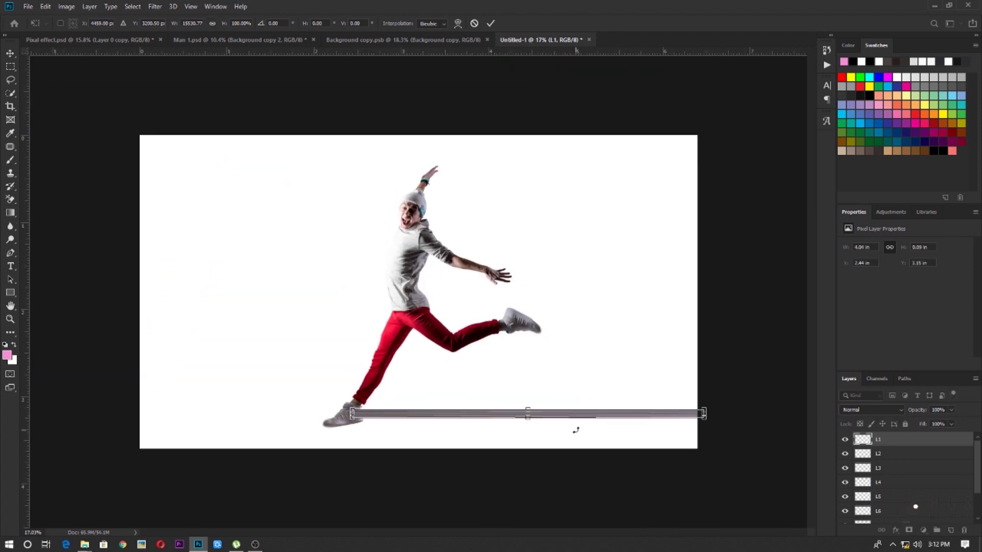
{"action": "scroll", "coordinate": [447, 432], "scroll_direction": "up", "scroll_amount": 3}
{"action": "scroll", "coordinate": [412, 445], "scroll_direction": "down", "scroll_amount": 1}
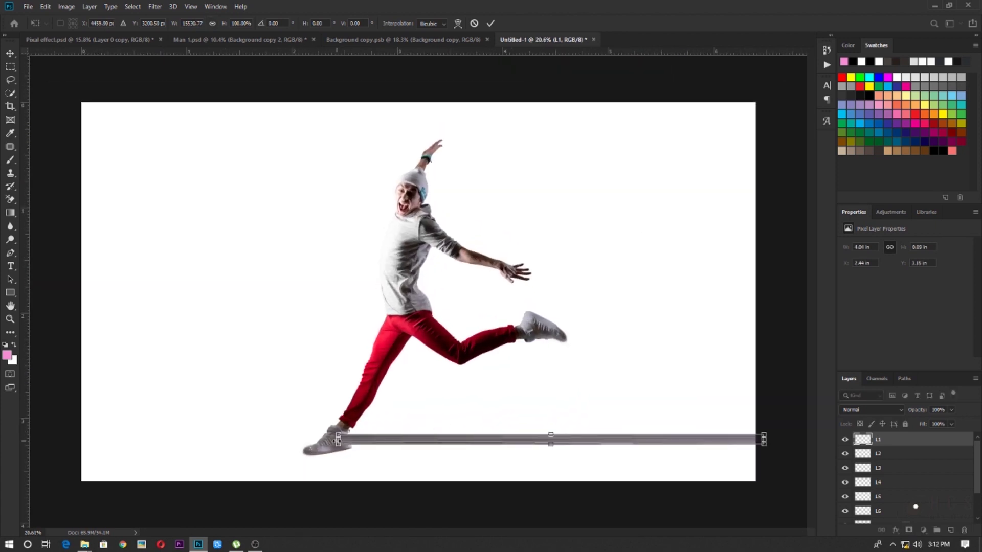
Extend the L1 strip past the canvas's left edge to about 6.61 in wide and make it about 0.14 in tall.
{"action": "left_click_drag", "start_coordinate": [338, 440], "coordinate": [67, 440]}
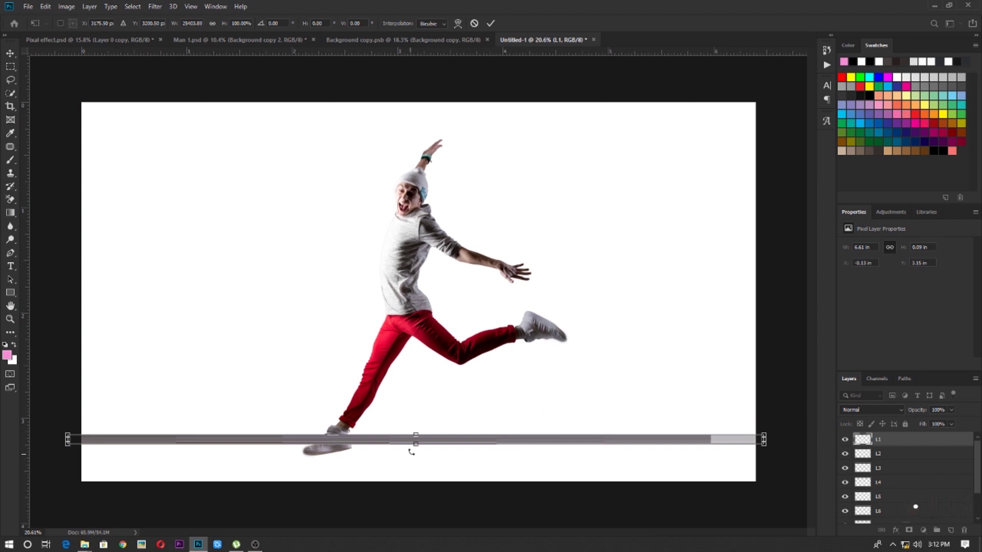
{"action": "left_click_drag", "start_coordinate": [415, 444], "coordinate": [416, 449]}
{"action": "key", "text": "Return"}
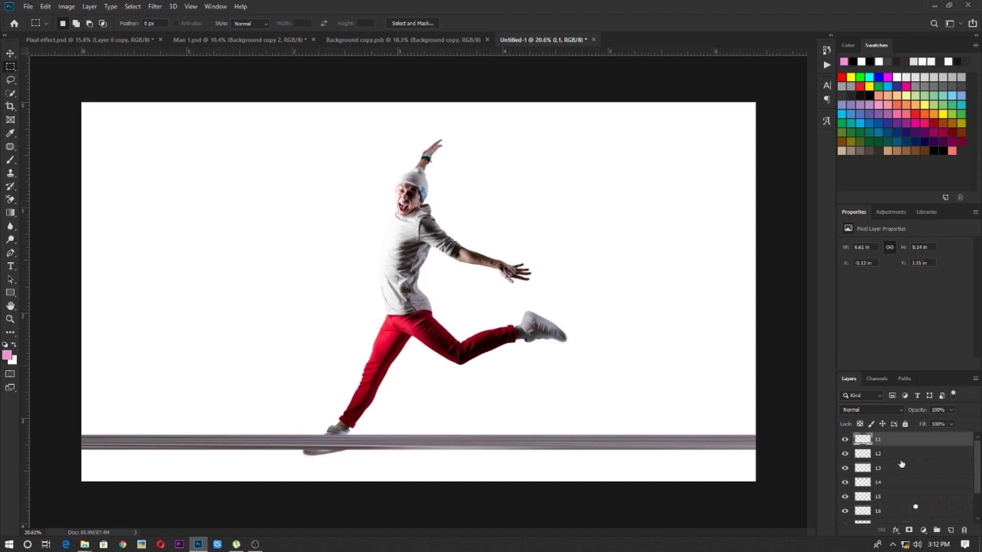
Stretch the L2 ankle strip past both side edges of the canvas and increase its height upward.
{"action": "left_click", "coordinate": [898, 460]}
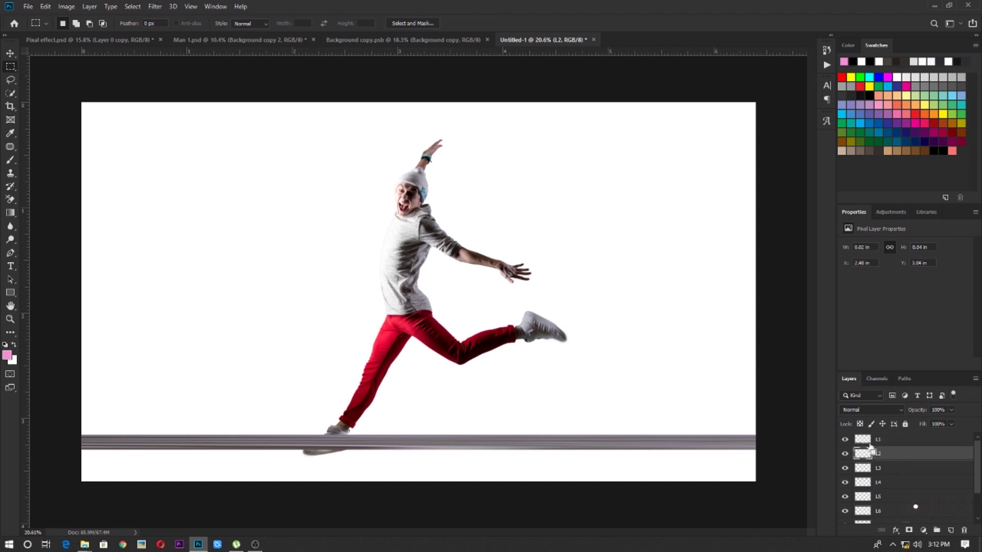
{"action": "key", "text": "ctrl+t"}
{"action": "left_click_drag", "start_coordinate": [345, 424], "coordinate": [763, 407]}
{"action": "left_click_drag", "start_coordinate": [341, 425], "coordinate": [12, 424]}
{"action": "left_click_drag", "start_coordinate": [389, 422], "coordinate": [389, 410]}
{"action": "key", "text": "Return"}
Seat the L2 band directly on top of the L1 band and reduce its height from the upper edge.
{"action": "left_click_drag", "start_coordinate": [635, 425], "coordinate": [635, 433]}
{"action": "key", "text": "ctrl+t"}
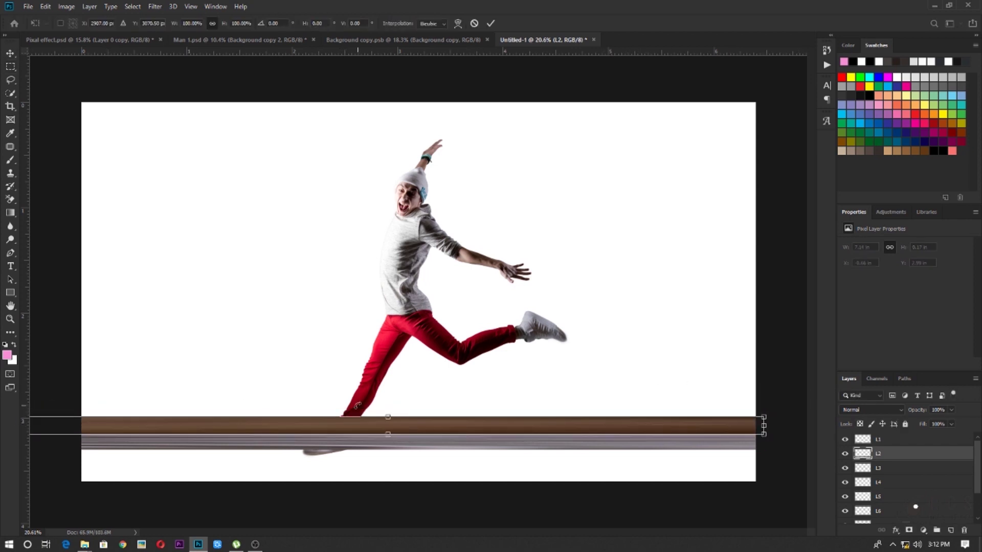
{"action": "left_click_drag", "start_coordinate": [388, 418], "coordinate": [536, 423]}
{"action": "key", "text": "Return"}
Stretch the L3 trouser strip past both canvas sides to about 6.87 in wide and extend it down to the L2 band.
{"action": "left_click", "coordinate": [887, 469]}
{"action": "key", "text": "ctrl+t"}
{"action": "scroll", "coordinate": [403, 314], "scroll_direction": "up", "scroll_amount": 4}
{"action": "scroll", "coordinate": [516, 417], "scroll_direction": "down", "scroll_amount": 7}
{"action": "left_click_drag", "start_coordinate": [466, 362], "coordinate": [680, 363]}
{"action": "left_click_drag", "start_coordinate": [377, 362], "coordinate": [131, 362]}
{"action": "left_click_drag", "start_coordinate": [405, 371], "coordinate": [403, 390]}
{"action": "key", "text": "Return"}
Reduce the L3 band's height to about 0.44 in by lowering its upper edge.
{"action": "key", "text": "ctrl+t"}
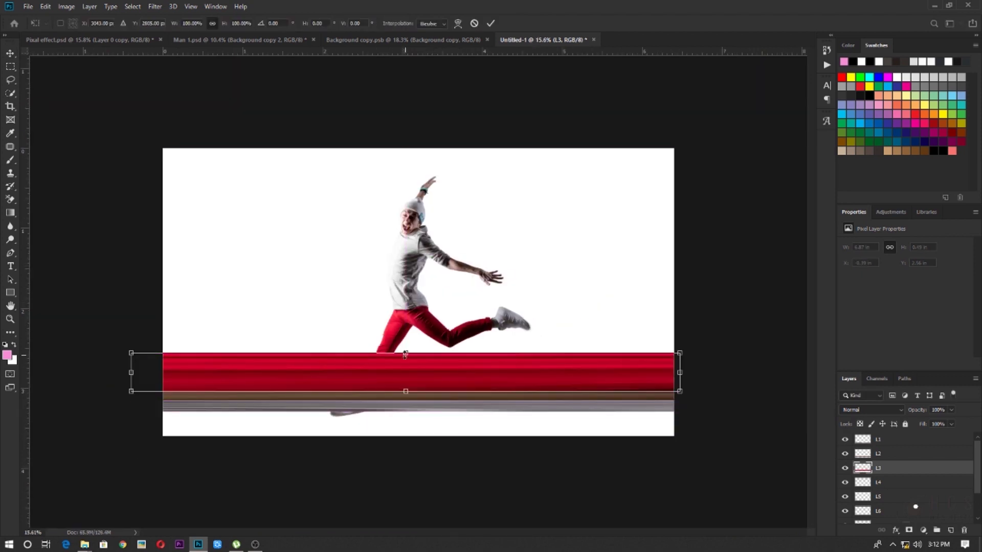
{"action": "left_click_drag", "start_coordinate": [405, 353], "coordinate": [405, 357]}
{"action": "key", "text": "Return"}
Stretch the L4 shirt strip across the full canvas width and stack it directly above the red L3 band.
{"action": "left_click", "coordinate": [882, 482]}
{"action": "key", "text": "ctrl+t"}
{"action": "left_click_drag", "start_coordinate": [399, 297], "coordinate": [709, 302]}
{"action": "left_click_drag", "start_coordinate": [397, 297], "coordinate": [426, 315]}
{"action": "left_click_drag", "start_coordinate": [445, 307], "coordinate": [388, 333]}
{"action": "left_click_drag", "start_coordinate": [647, 331], "coordinate": [697, 332]}
{"action": "left_click_drag", "start_coordinate": [550, 335], "coordinate": [557, 350]}
{"action": "key", "text": "Return"}
Stretch the L5 forearm strip to about 7.75 × 0.2 in across the canvas and stack it directly above the L4 band.
{"action": "left_click", "coordinate": [892, 498]}
{"action": "key", "text": "ctrl+t"}
{"action": "left_click_drag", "start_coordinate": [453, 264], "coordinate": [733, 264]}
{"action": "left_click_drag", "start_coordinate": [450, 264], "coordinate": [476, 333]}
{"action": "key", "text": "Return"}
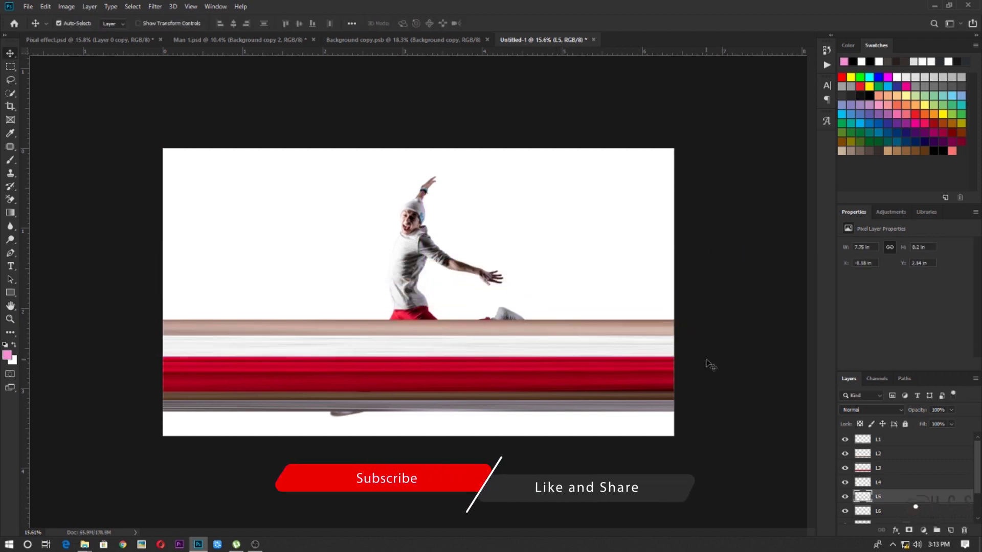
Stretch the L6 beanie strip to about 7.08 × 0.13 in across the canvas and stack it directly above the L5 band.
{"action": "left_click", "coordinate": [889, 511]}
{"action": "key", "text": "ctrl+t"}
{"action": "mouse_move", "coordinate": [422, 211]}
{"action": "left_mouse_down"}
{"action": "mouse_move", "coordinate": [703, 213]}
{"action": "mouse_move", "coordinate": [139, 213]}
{"action": "mouse_move", "coordinate": [423, 220]}
{"action": "left_mouse_up"}
{"action": "left_click_drag", "start_coordinate": [455, 215], "coordinate": [456, 316]}
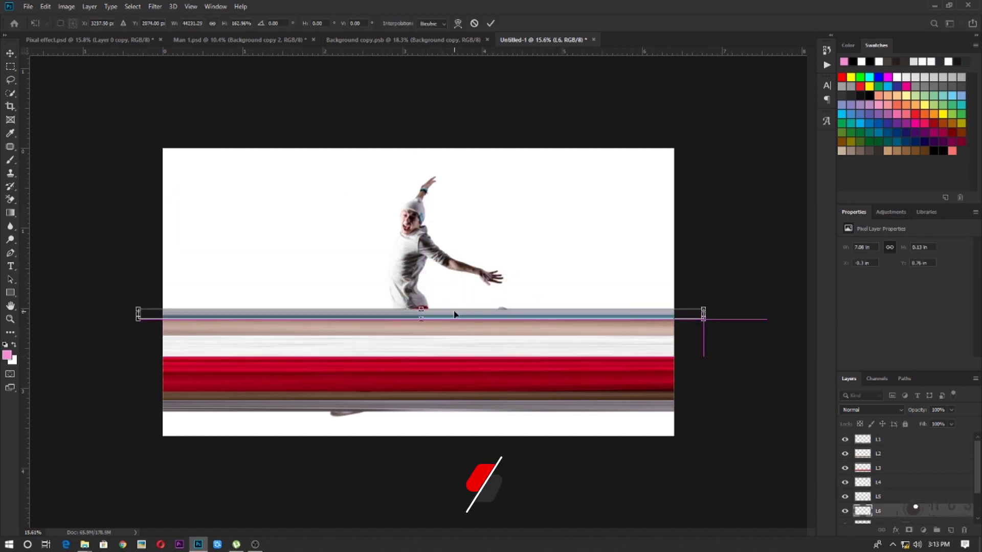
{"action": "key", "text": "Return"}
Stretch the L7 wristband strip to about 8.5 × 0.21 in across the canvas and stack it directly above the L6 band.
{"action": "scroll", "coordinate": [465, 322], "scroll_direction": "up", "scroll_amount": 8}
{"action": "scroll", "coordinate": [566, 363], "scroll_direction": "down", "scroll_amount": 7}
{"action": "left_click", "coordinate": [887, 522]}
{"action": "key", "text": "ctrl+t"}
{"action": "left_click_drag", "start_coordinate": [426, 176], "coordinate": [751, 168]}
{"action": "left_click_drag", "start_coordinate": [424, 168], "coordinate": [453, 308]}
{"action": "key", "text": "Return"}
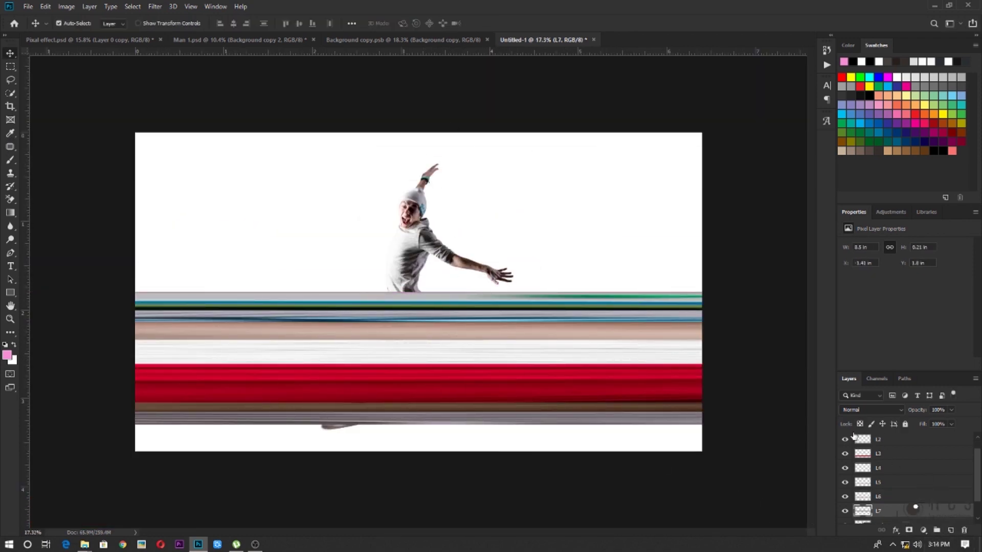
Review the stack of strip layers from L1 to L7, selecting the whole range and returning to L1 alone.
{"action": "left_click", "coordinate": [889, 457]}
{"action": "scroll", "coordinate": [882, 509], "scroll_direction": "up", "scroll_amount": 1}
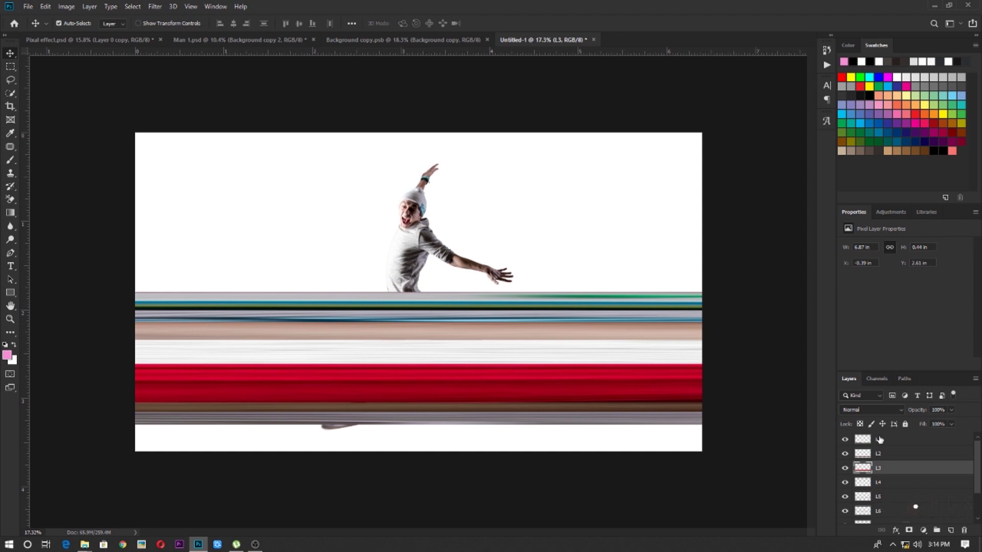
{"action": "left_click", "coordinate": [881, 441]}
{"action": "scroll", "coordinate": [887, 483], "scroll_direction": "down", "scroll_amount": 2}
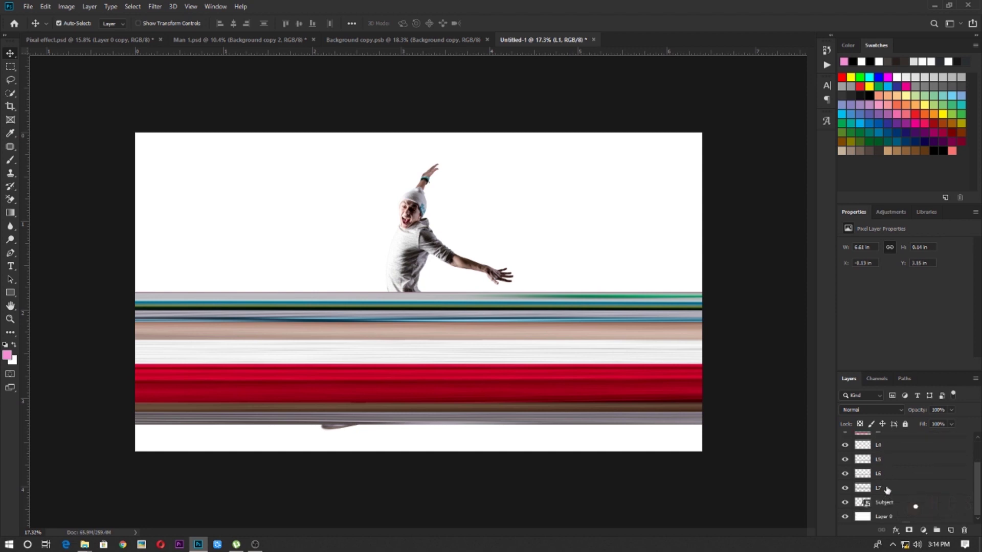
{"action": "scroll", "coordinate": [366, 391], "scroll_direction": "up", "scroll_amount": 5}
{"action": "scroll", "coordinate": [364, 388], "scroll_direction": "down", "scroll_amount": 5}
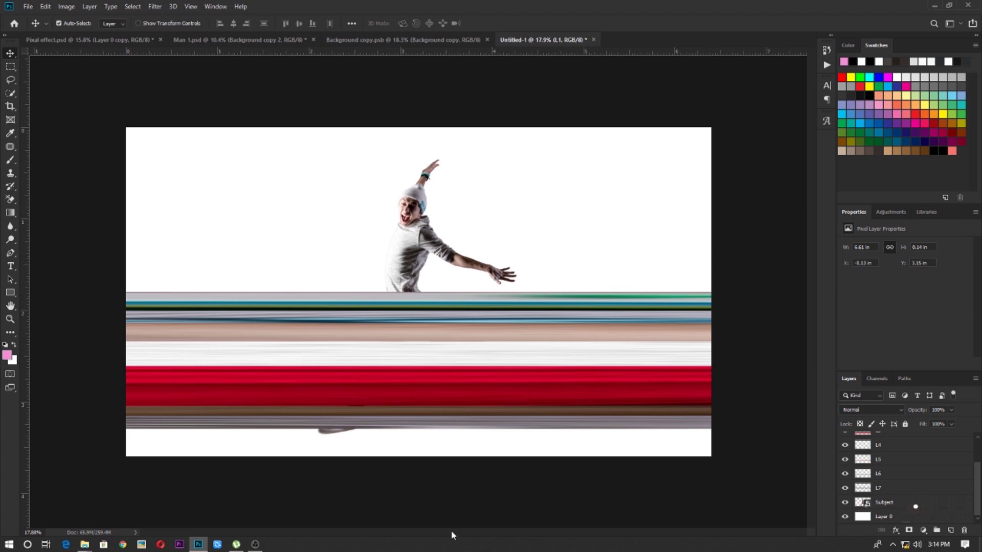
{"action": "scroll", "coordinate": [914, 496], "scroll_direction": "up", "scroll_amount": 2}
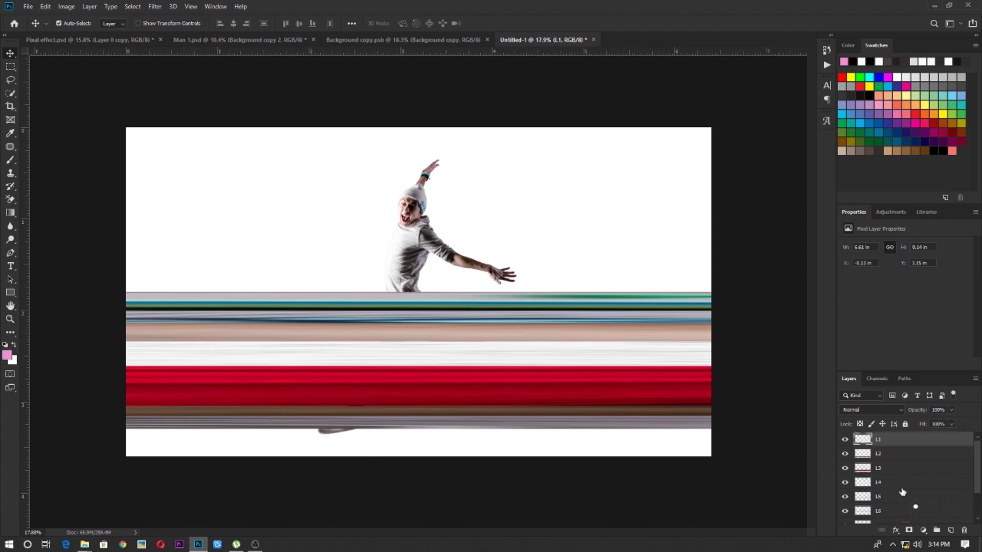
{"action": "scroll", "coordinate": [902, 492], "scroll_direction": "down", "scroll_amount": 1}
{"action": "left_click", "coordinate": [891, 495], "text": "shift"}
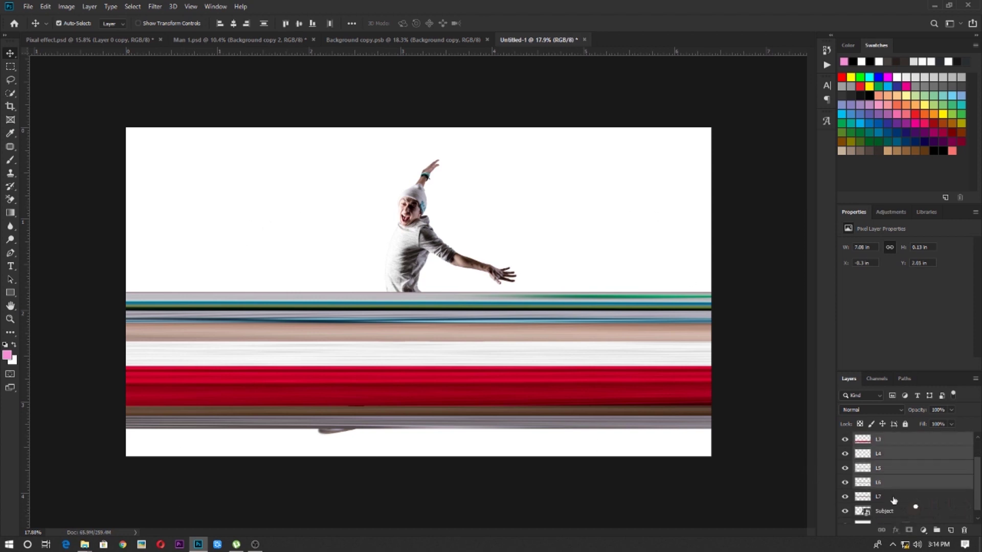
{"action": "scroll", "coordinate": [896, 501], "scroll_direction": "up", "scroll_amount": 1}
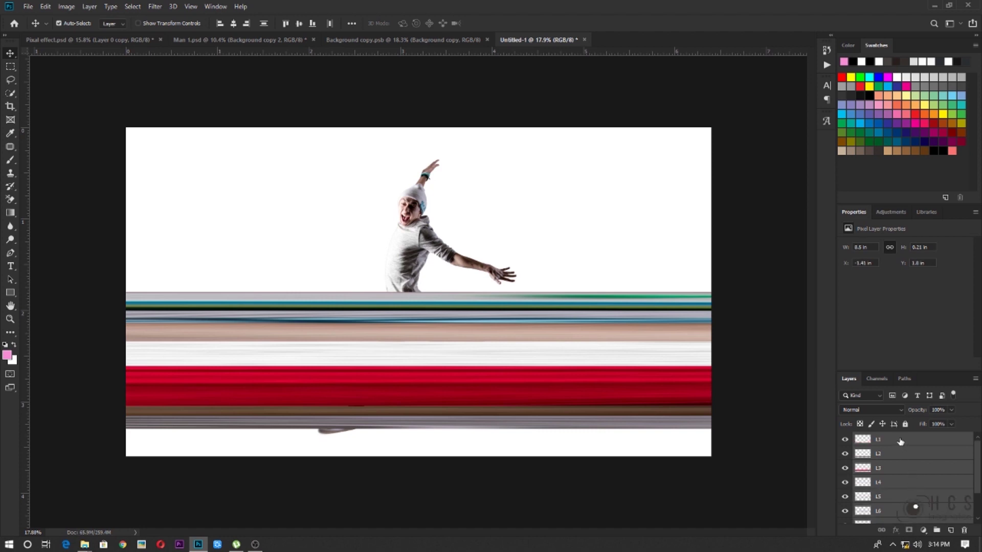
{"action": "left_click", "coordinate": [900, 441]}
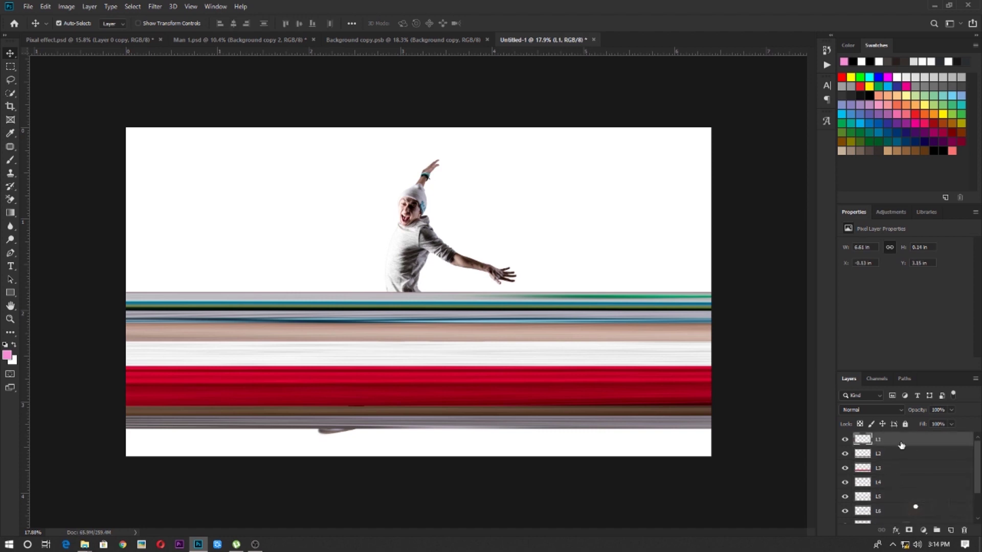
Merge the strip layers L1 to L7 into one layer and shift the merged bands slightly lower on the canvas.
{"action": "scroll", "coordinate": [900, 507], "scroll_direction": "down", "scroll_amount": 1}
{"action": "left_click", "coordinate": [899, 512], "text": "shift"}
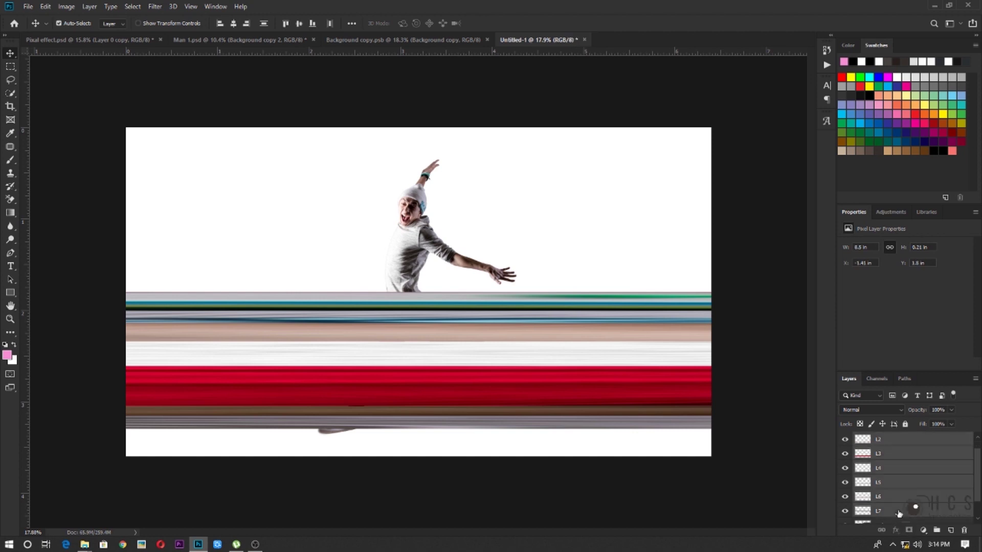
{"action": "scroll", "coordinate": [920, 483], "scroll_direction": "up", "scroll_amount": 1}
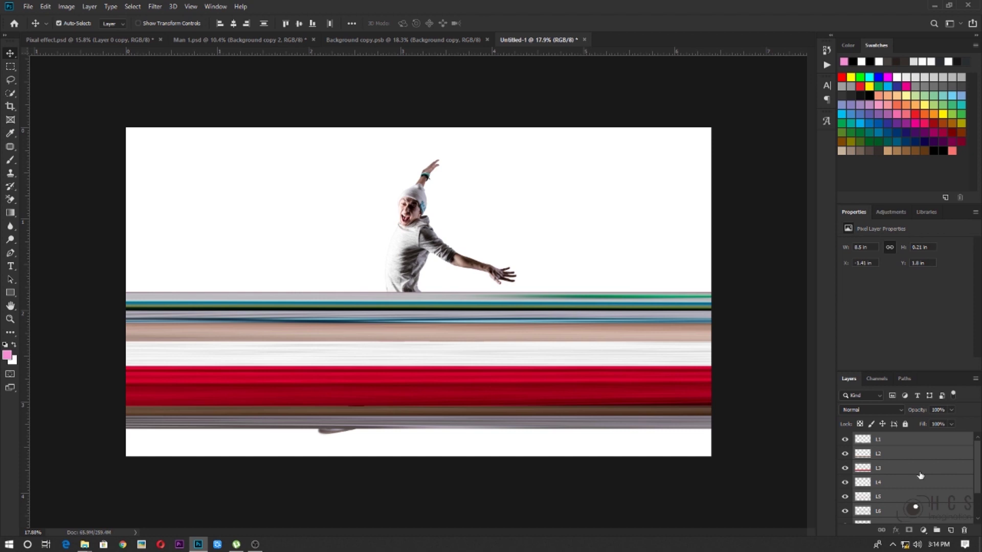
{"action": "key", "text": "ctrl+e"}
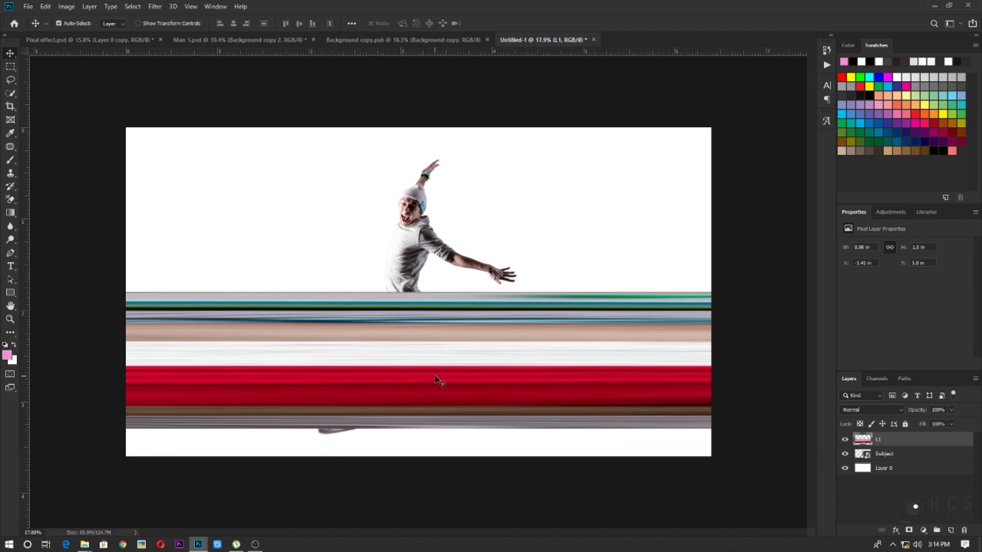
{"action": "left_click_drag", "start_coordinate": [439, 380], "coordinate": [311, 375]}
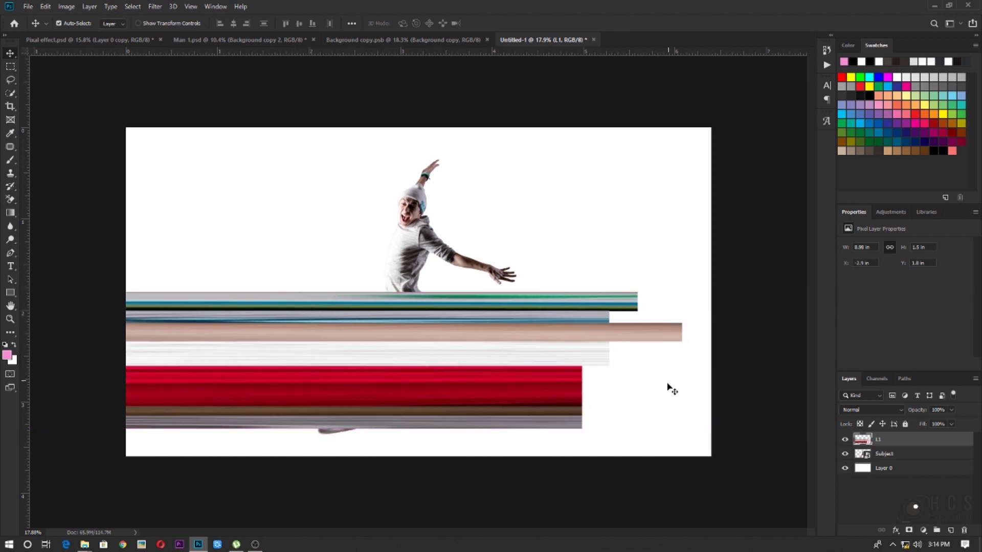
{"action": "left_click_drag", "start_coordinate": [432, 371], "coordinate": [565, 374]}
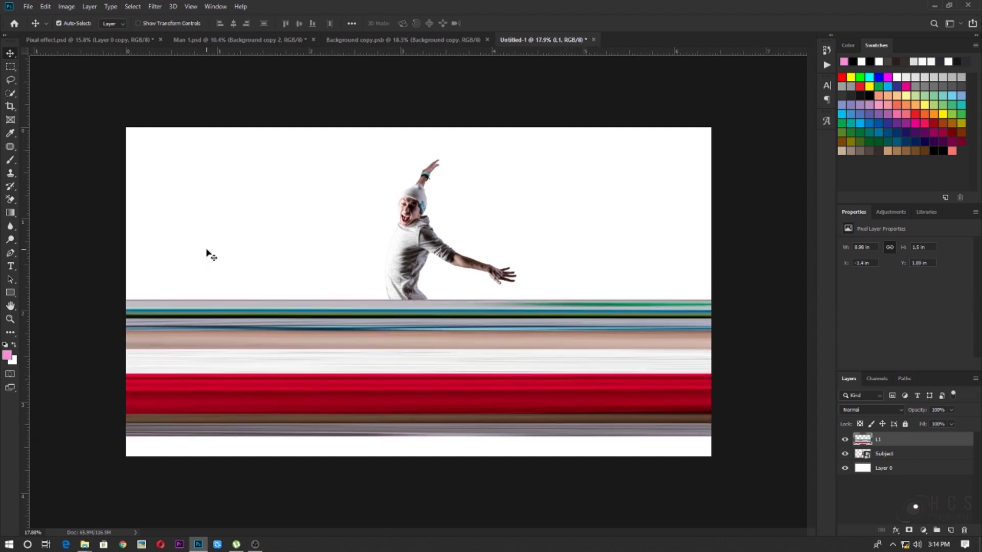
Copy the bands within a rectangular selection just inside the canvas side edges to a new layer and hide L1.
{"action": "key", "text": "m"}
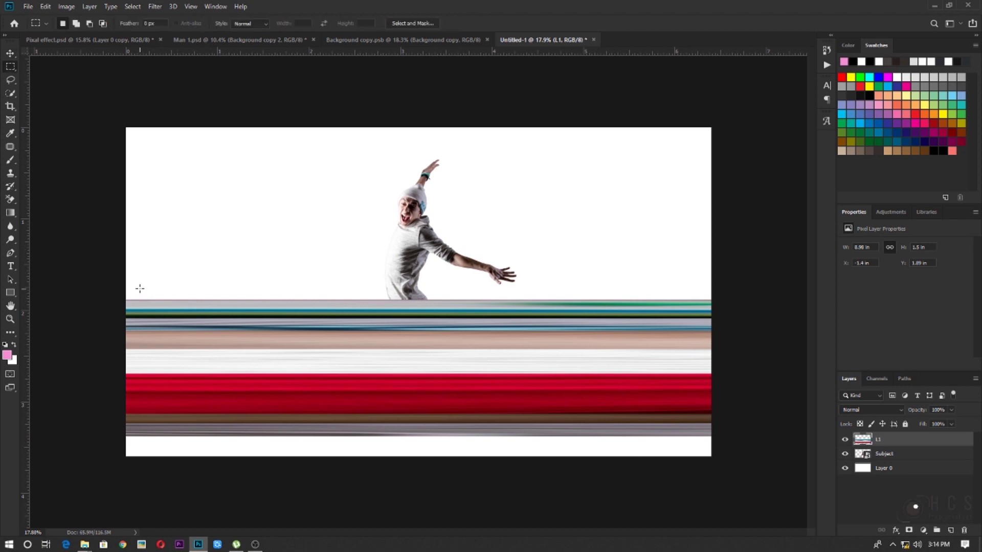
{"action": "left_click_drag", "start_coordinate": [135, 288], "coordinate": [703, 451]}
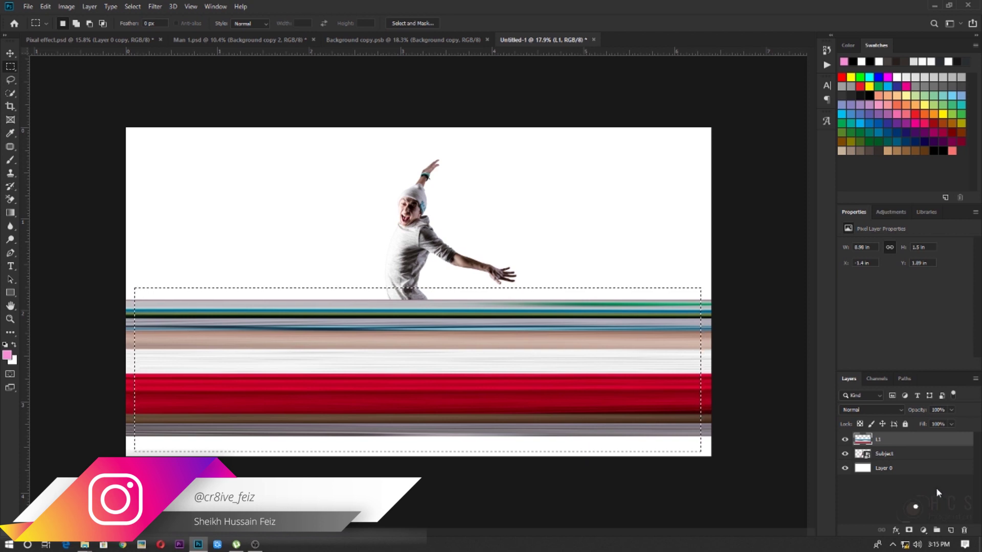
{"action": "key", "text": "ctrl+j"}
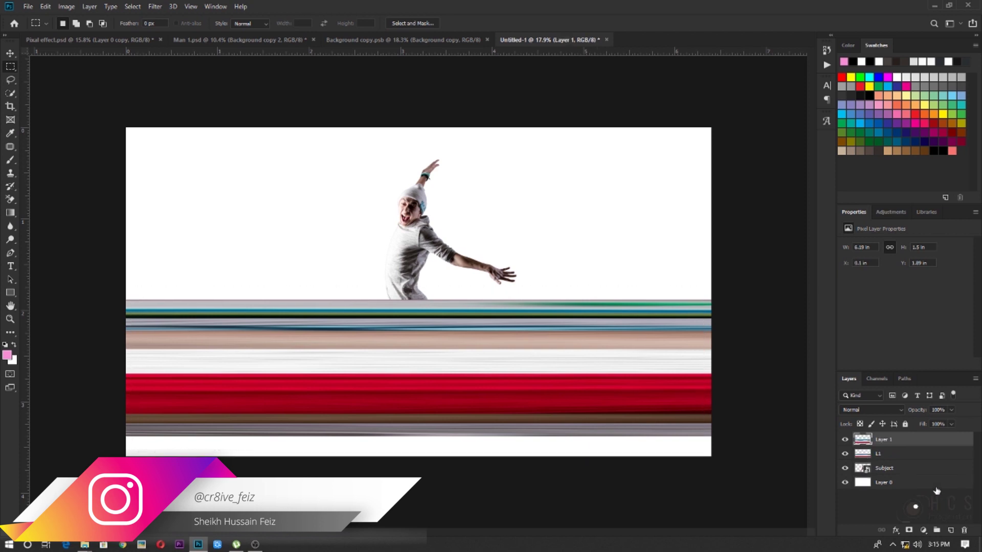
{"action": "left_click", "coordinate": [844, 454]}
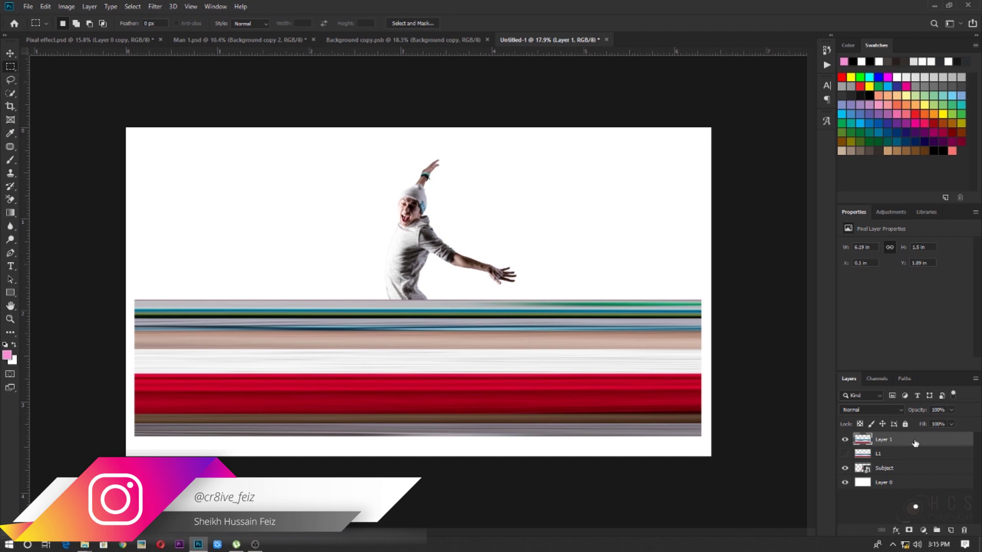
Rename the copied band layer as Pattern and move its bands up slightly, to about Y 1.75 in.
{"action": "double_click", "coordinate": [883, 441]}
{"action": "type", "text": "Pi"}
{"action": "type", "text": "ttern"}
{"action": "key", "text": "Return"}
{"action": "key", "text": "v"}
{"action": "left_click_drag", "start_coordinate": [384, 351], "coordinate": [385, 338]}
Apply the Polar Coordinates distortion to the Pattern layer with Rectangular to Polar, checking the whole ring in the preview.
{"action": "left_click", "coordinate": [156, 7]}
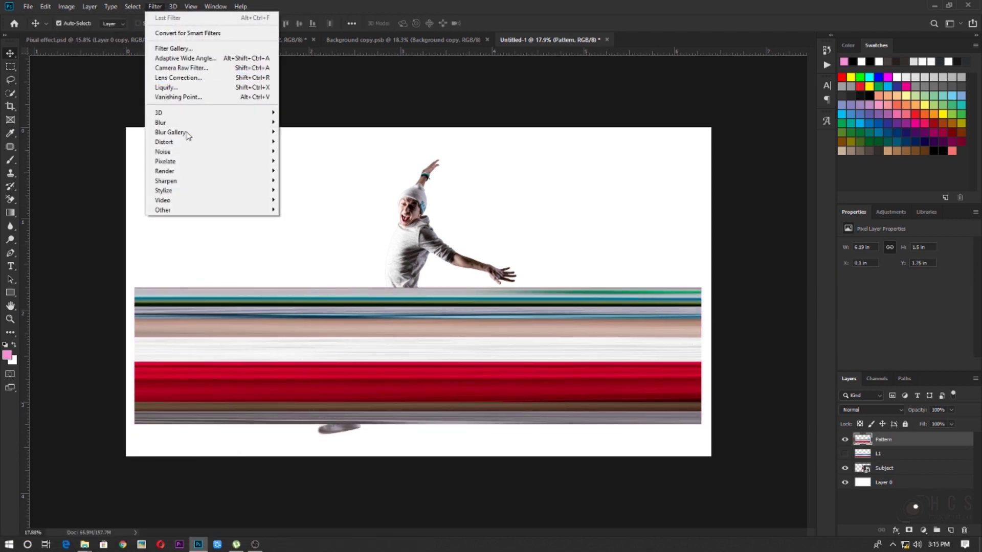
{"action": "mouse_move", "coordinate": [195, 149]}
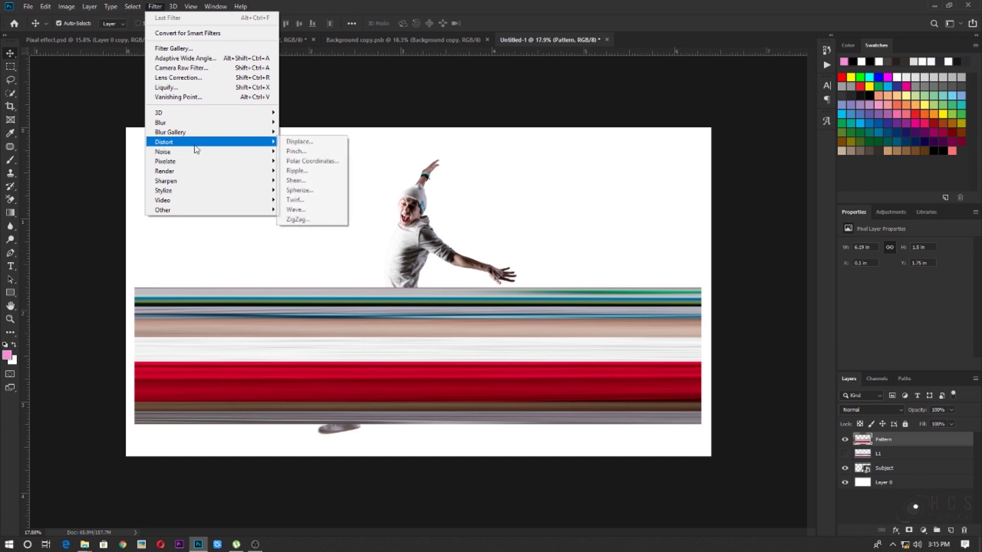
{"action": "left_click", "coordinate": [323, 162]}
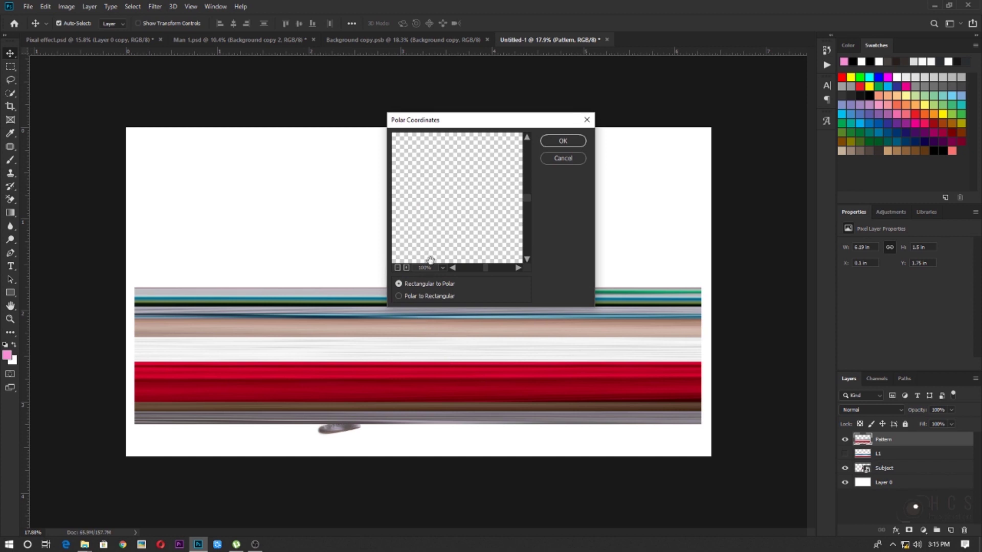
{"action": "left_click", "coordinate": [398, 268]}
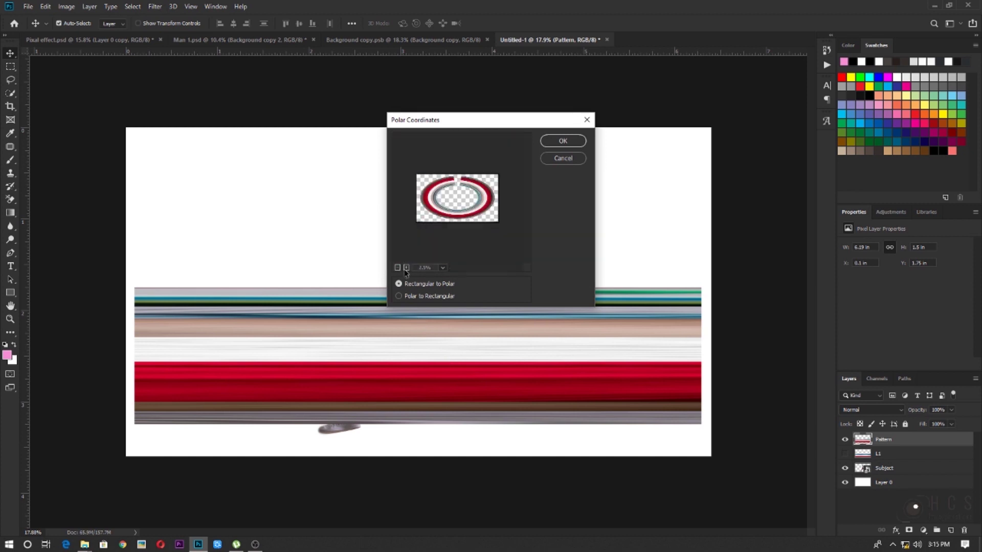
{"action": "left_click", "coordinate": [405, 267]}
{"action": "left_click", "coordinate": [397, 267]}
{"action": "left_click", "coordinate": [407, 267]}
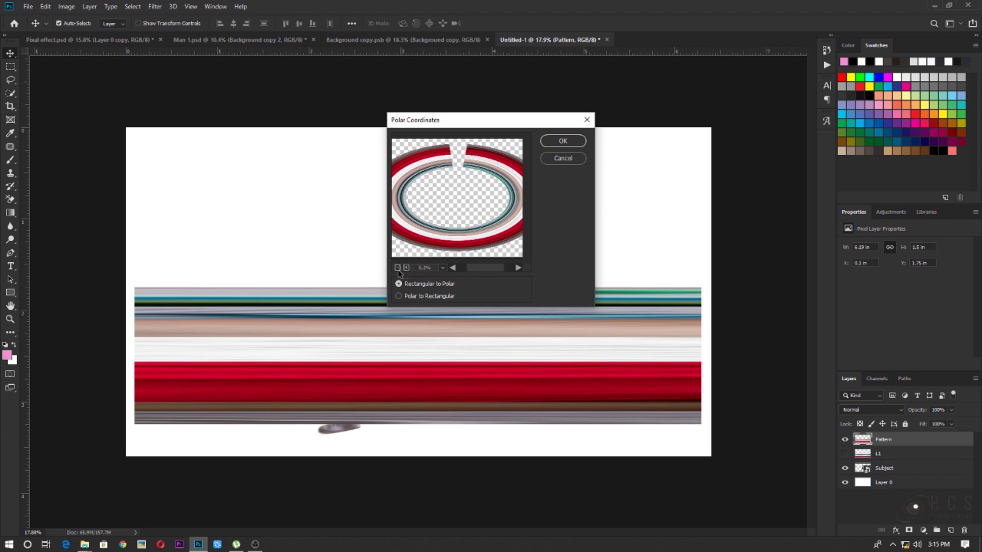
{"action": "left_click", "coordinate": [397, 268]}
{"action": "left_click", "coordinate": [406, 267]}
{"action": "left_click", "coordinate": [559, 143]}
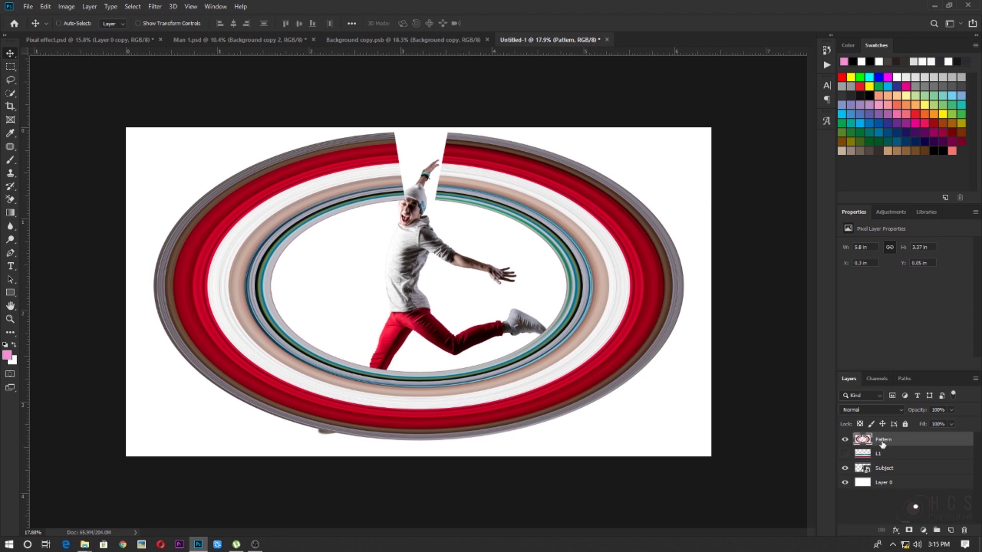
Narrow the elliptical ring to 61.33% of its width, keeping its height, so it is nearly circular.
{"action": "key", "text": "ctrl+t"}
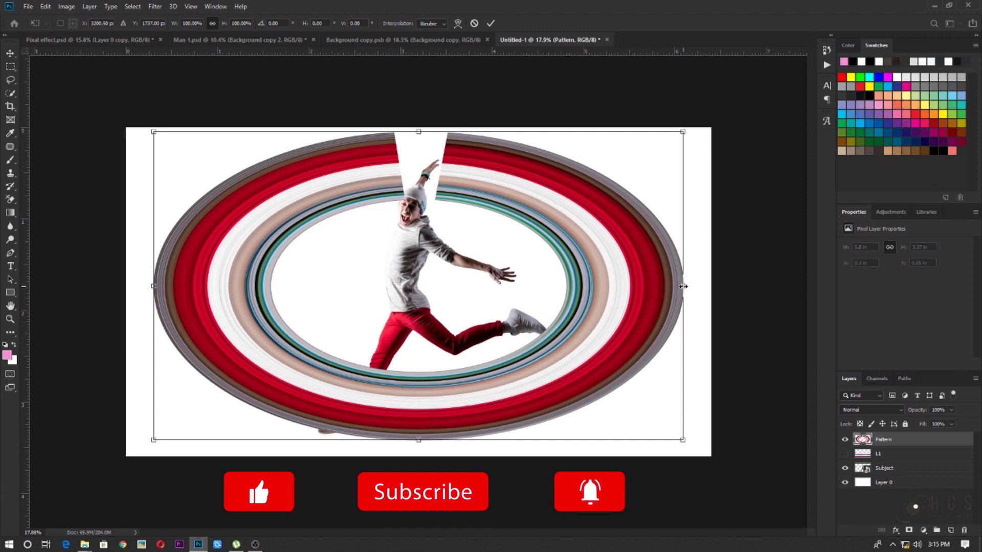
{"action": "left_click_drag", "start_coordinate": [683, 286], "coordinate": [479, 295]}
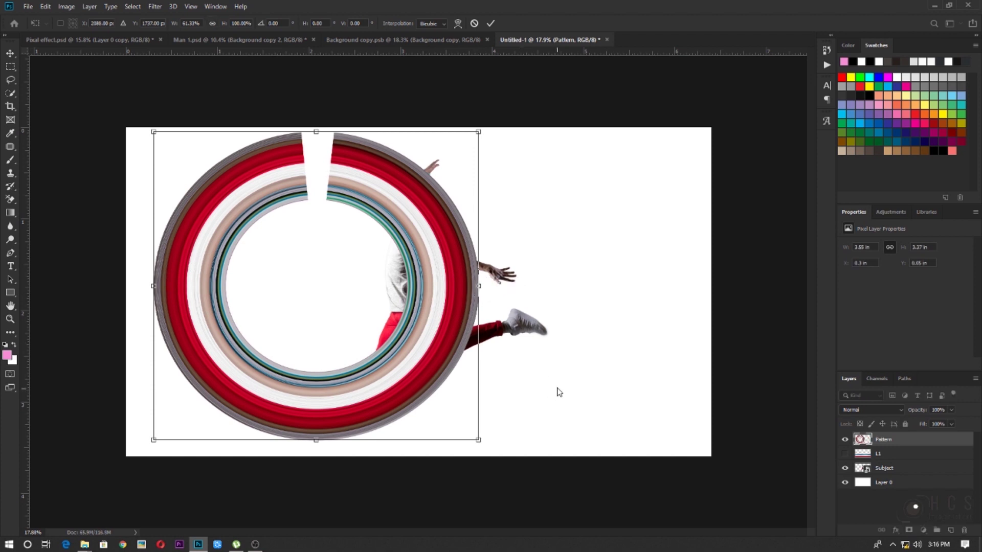
{"action": "key", "text": "Return"}
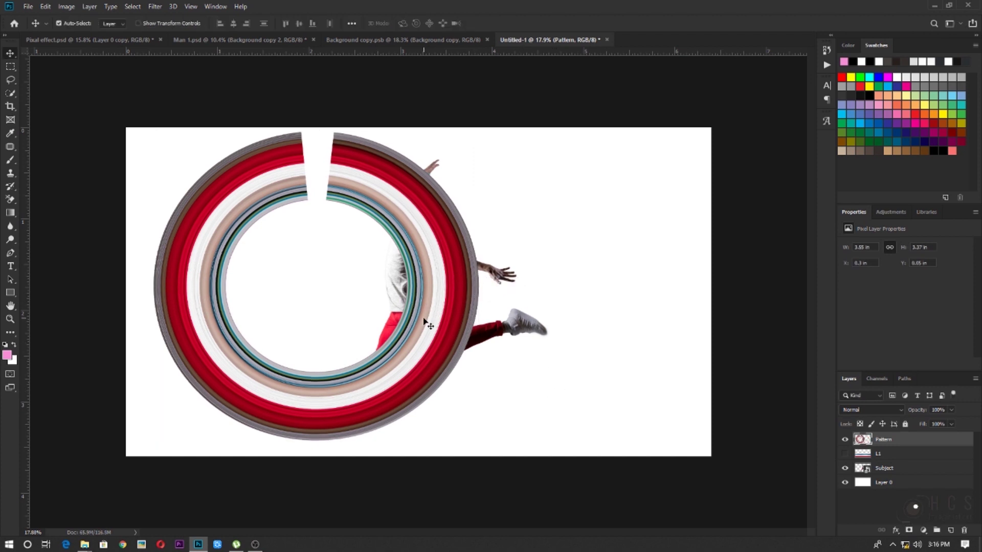
Move the ring around the man and place the Pattern layer directly below the Subject layer.
{"action": "left_click_drag", "start_coordinate": [433, 327], "coordinate": [551, 336]}
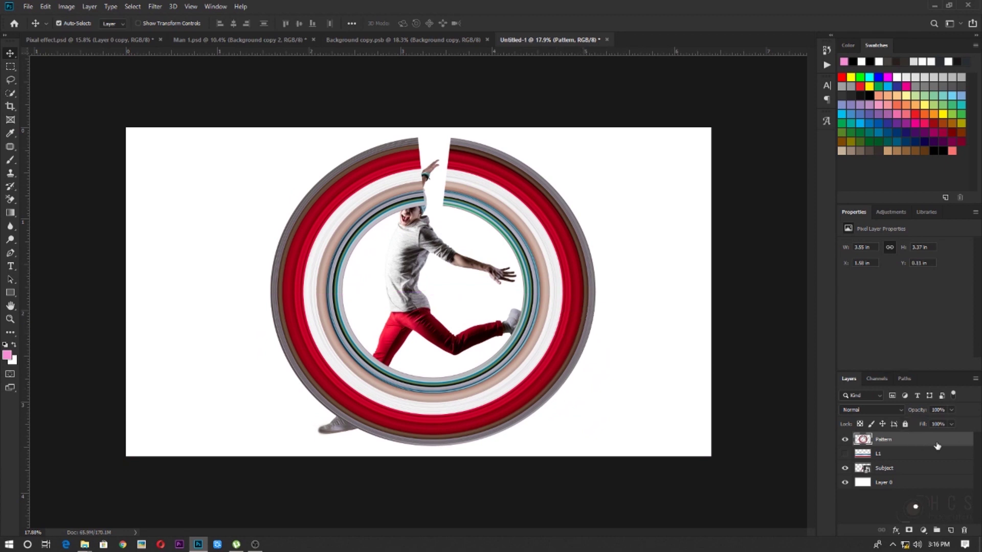
{"action": "left_click_drag", "start_coordinate": [942, 442], "coordinate": [942, 473]}
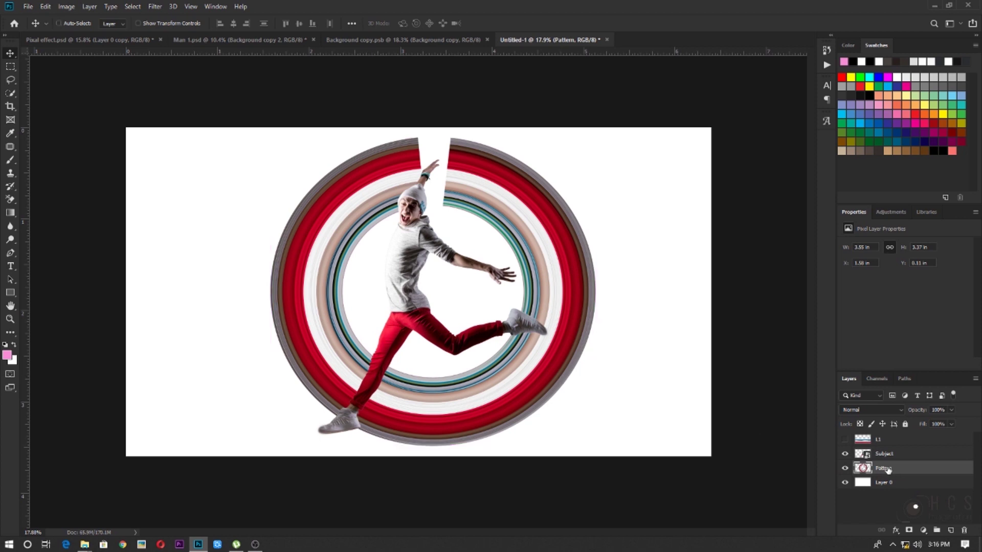
Rotate the ring to about -45.9°, scale it to about 88.2%, and position it behind the man from raised hand to rear shoe.
{"action": "key", "text": "ctrl+t"}
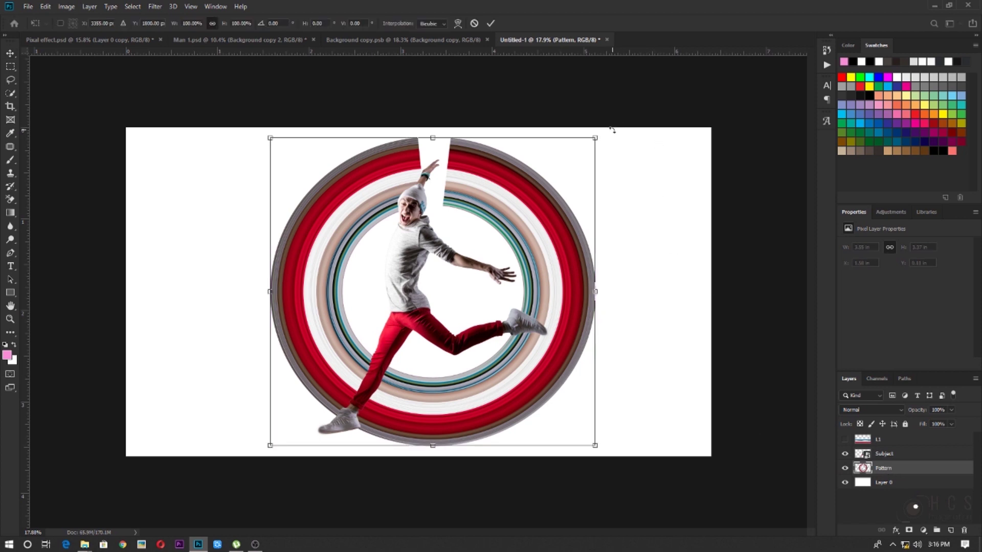
{"action": "left_click_drag", "start_coordinate": [612, 130], "coordinate": [438, 105]}
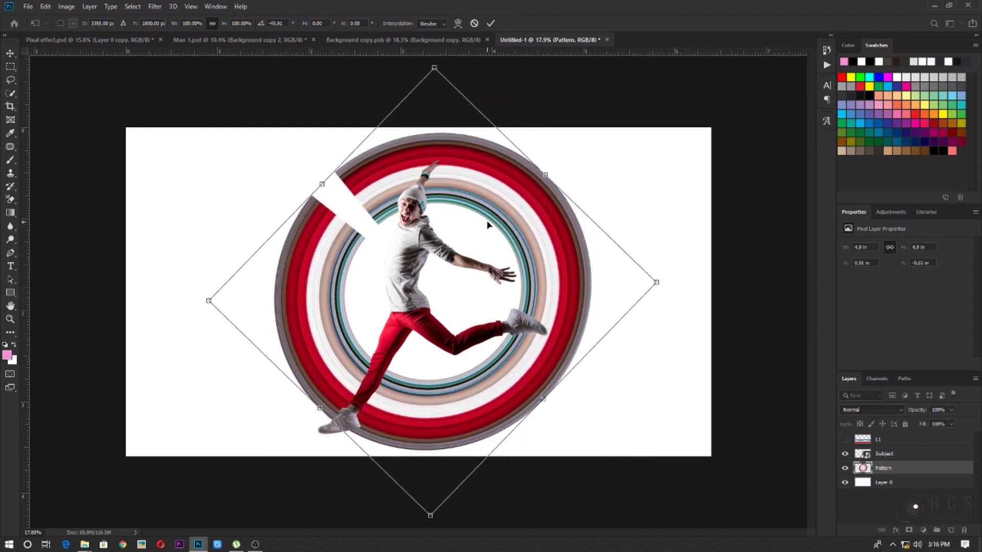
{"action": "left_click_drag", "start_coordinate": [488, 225], "coordinate": [473, 210]}
{"action": "left_click_drag", "start_coordinate": [464, 213], "coordinate": [475, 218]}
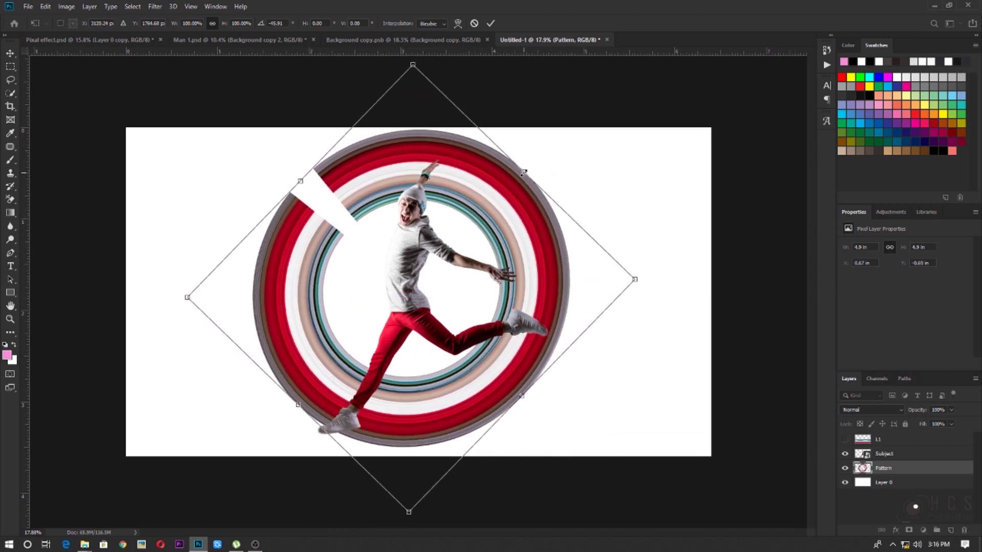
{"action": "left_click_drag", "start_coordinate": [523, 172], "coordinate": [511, 182]}
{"action": "left_click_drag", "start_coordinate": [508, 244], "coordinate": [513, 253]}
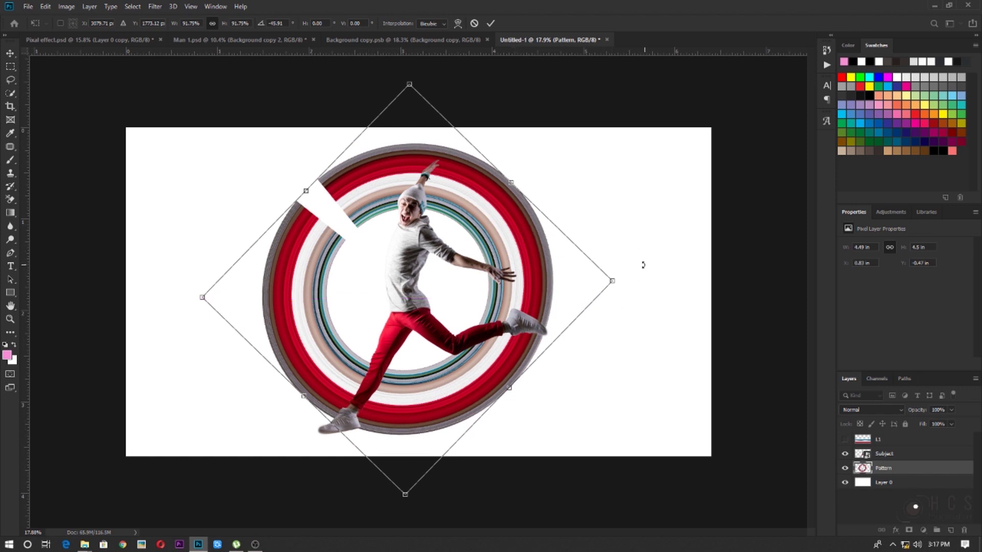
{"action": "left_click_drag", "start_coordinate": [574, 285], "coordinate": [588, 264]}
{"action": "left_click_drag", "start_coordinate": [411, 81], "coordinate": [417, 102]}
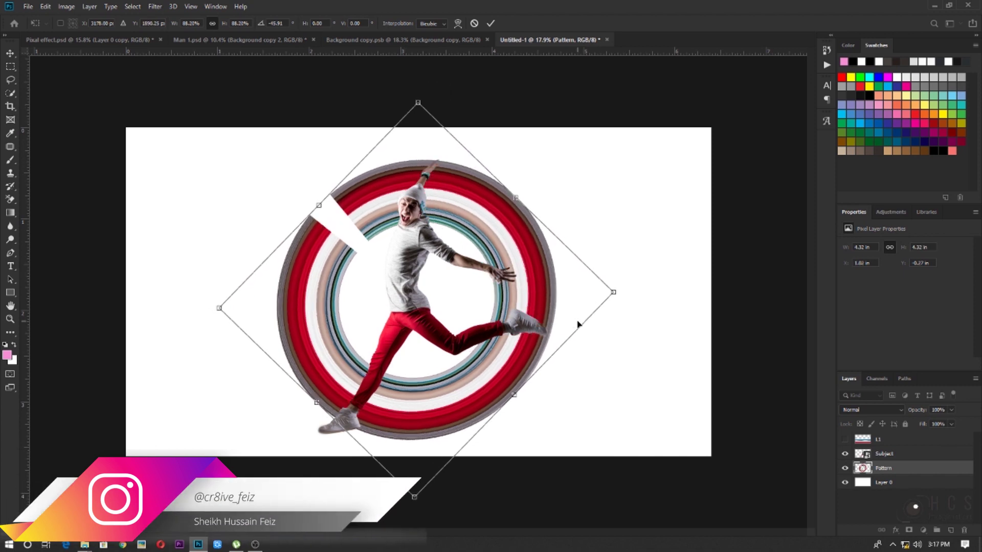
{"action": "key", "text": "Return"}
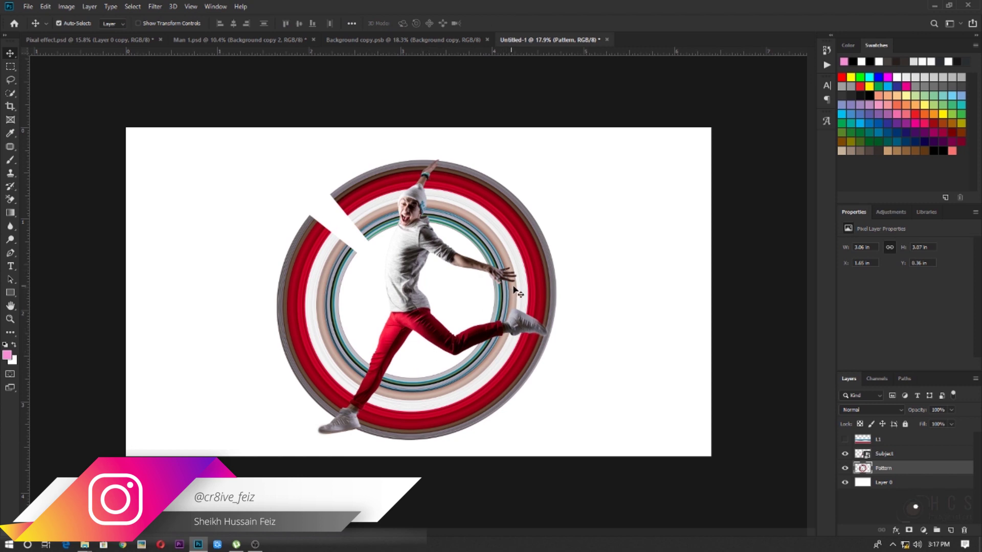
Duplicate the Pattern layer and scale the copy about its centre to about 56.56% to fill the ring's inside.
{"action": "left_click", "coordinate": [904, 458]}
{"action": "left_click", "coordinate": [900, 469]}
{"action": "key", "text": "ctrl+j"}
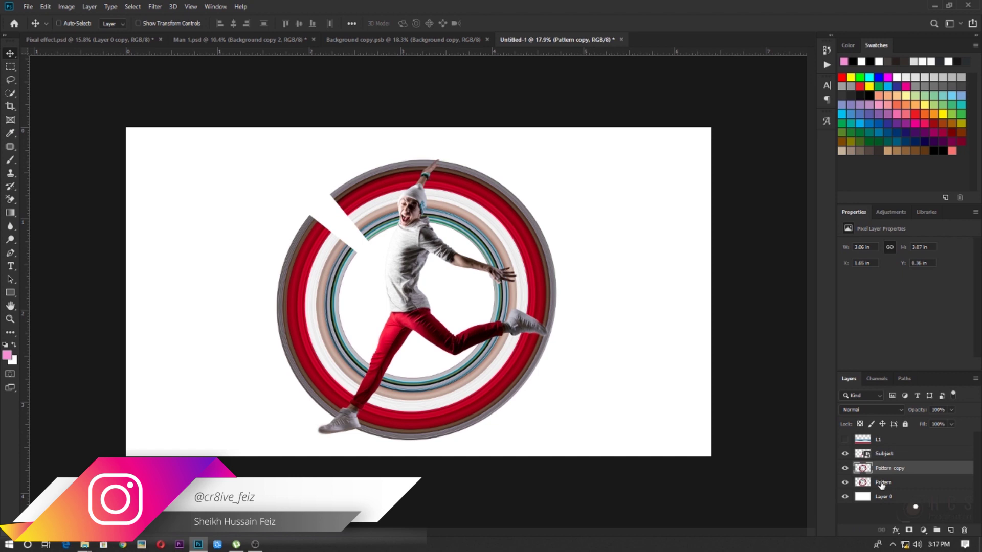
{"action": "key", "text": "ctrl+t"}
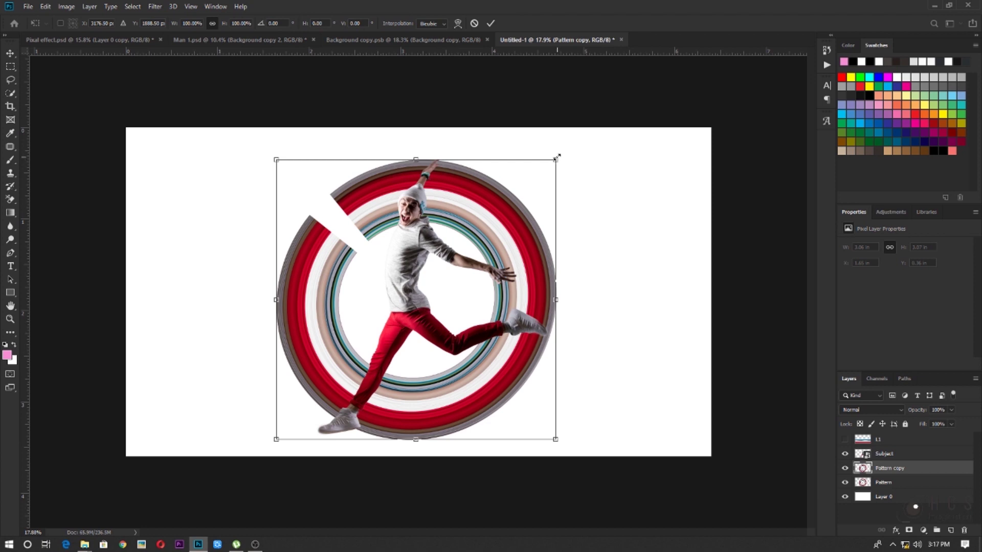
{"action": "left_click_drag", "start_coordinate": [557, 158], "coordinate": [481, 204]}
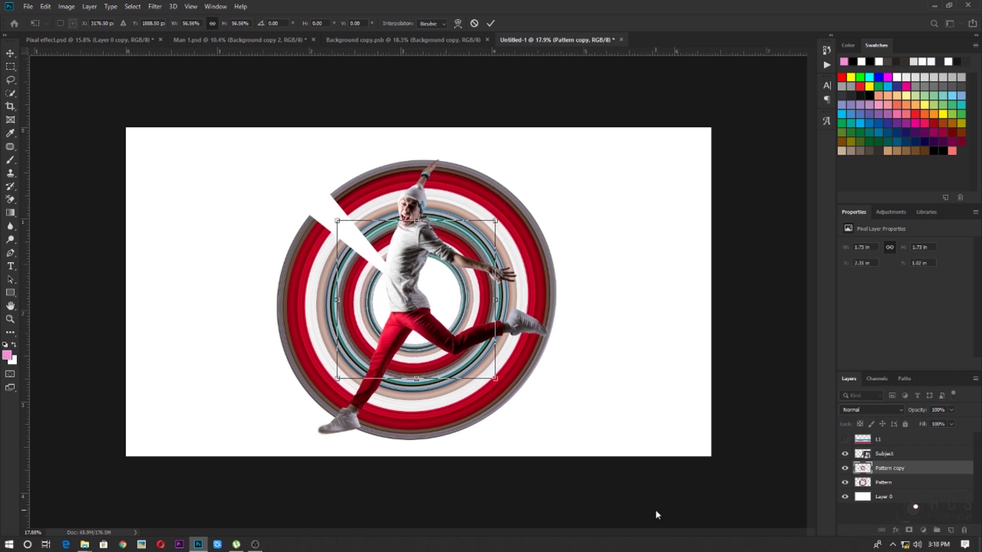
{"action": "key", "text": "Return"}
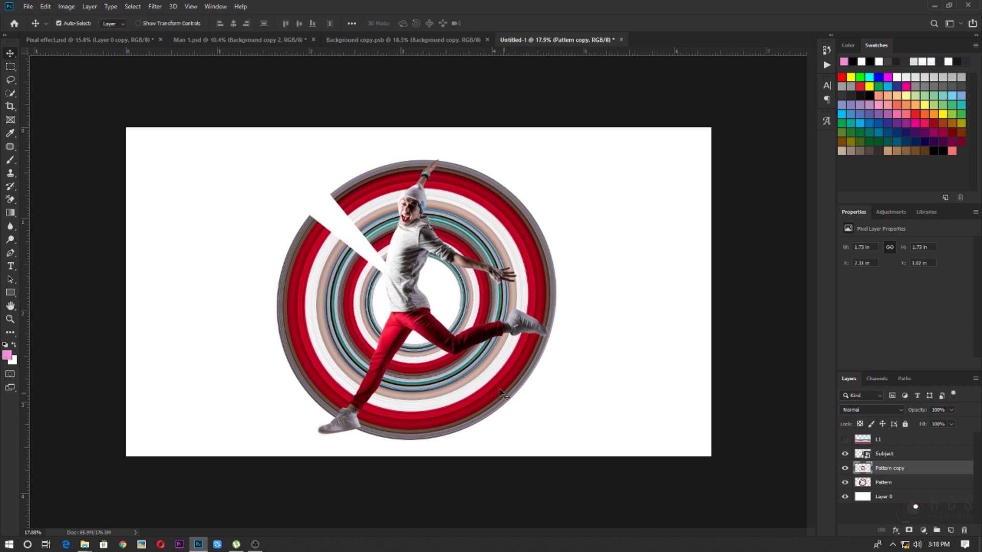
Merge Pattern copy with Pattern and add a layer mask to the merged ring, ready for painting with the Brush tool.
{"action": "scroll", "coordinate": [505, 398], "scroll_direction": "up", "scroll_amount": 2}
{"action": "scroll", "coordinate": [501, 395], "scroll_direction": "down", "scroll_amount": 1}
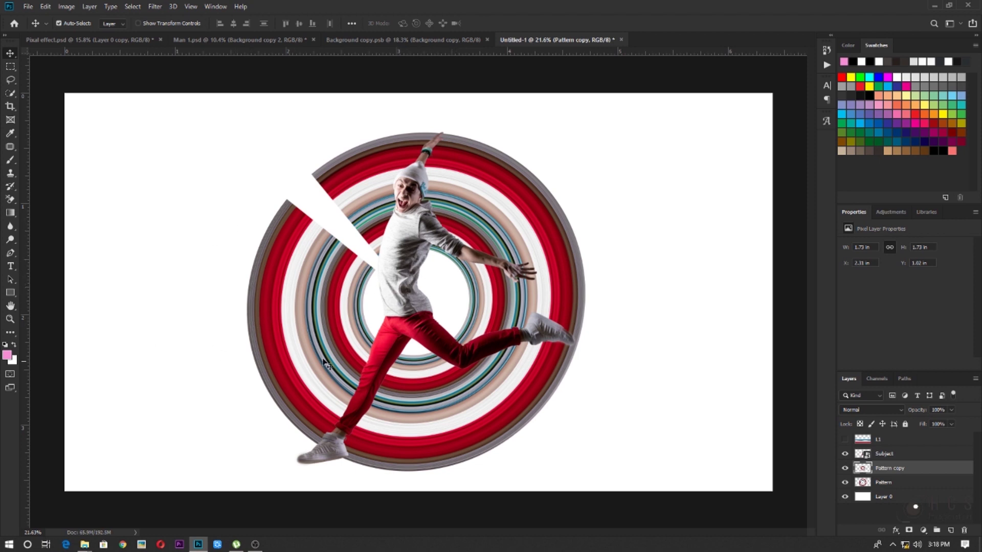
{"action": "left_click", "coordinate": [892, 483], "text": "shift"}
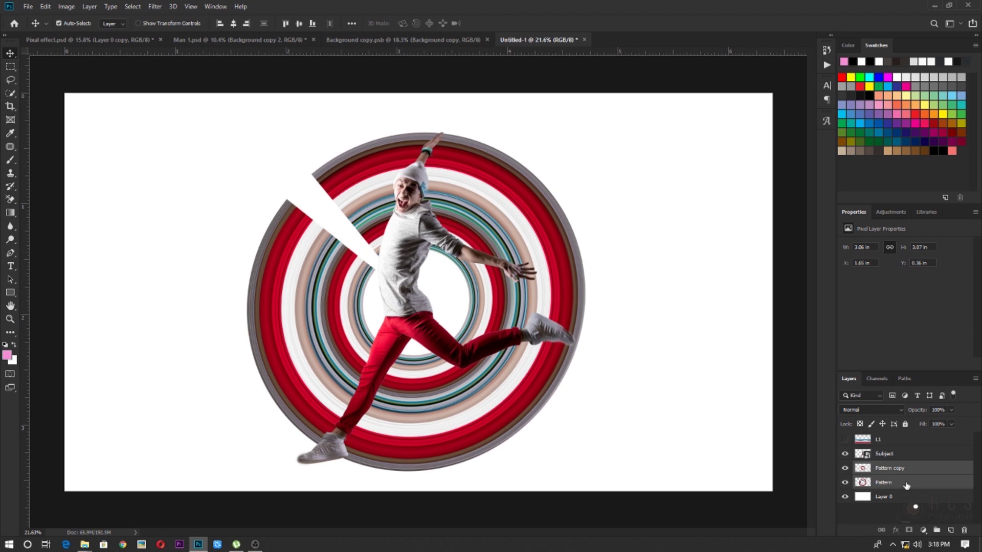
{"action": "key", "text": "ctrl+e"}
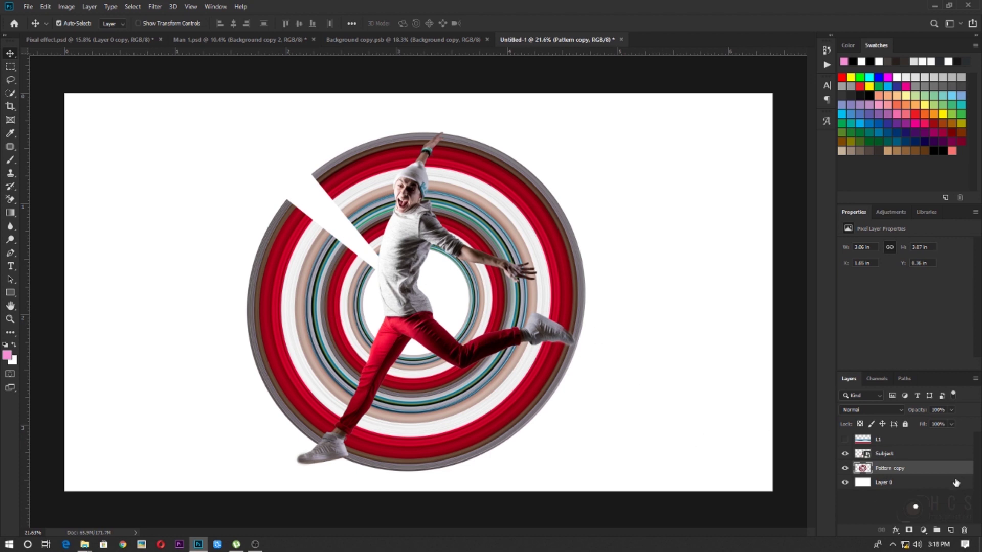
{"action": "left_click", "coordinate": [909, 531]}
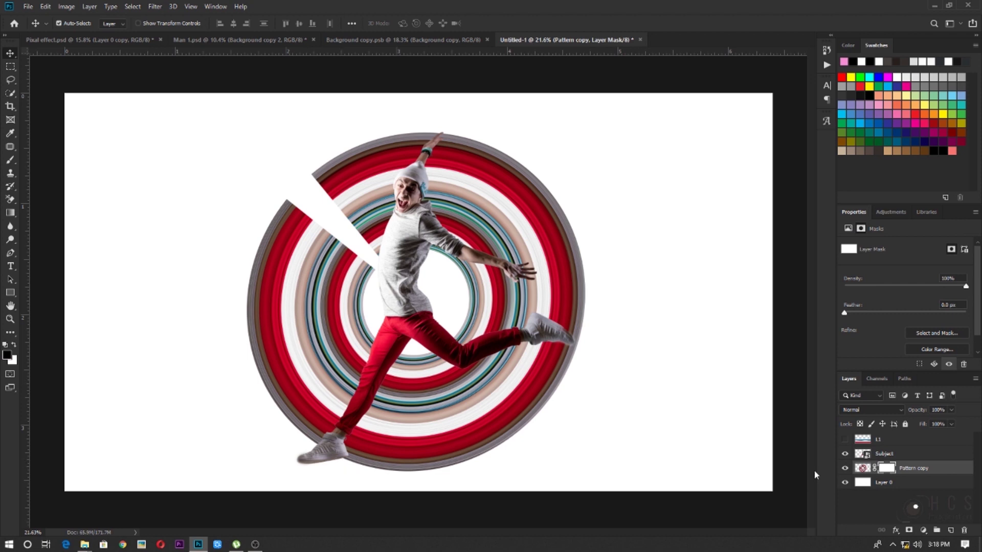
{"action": "key", "text": "b"}
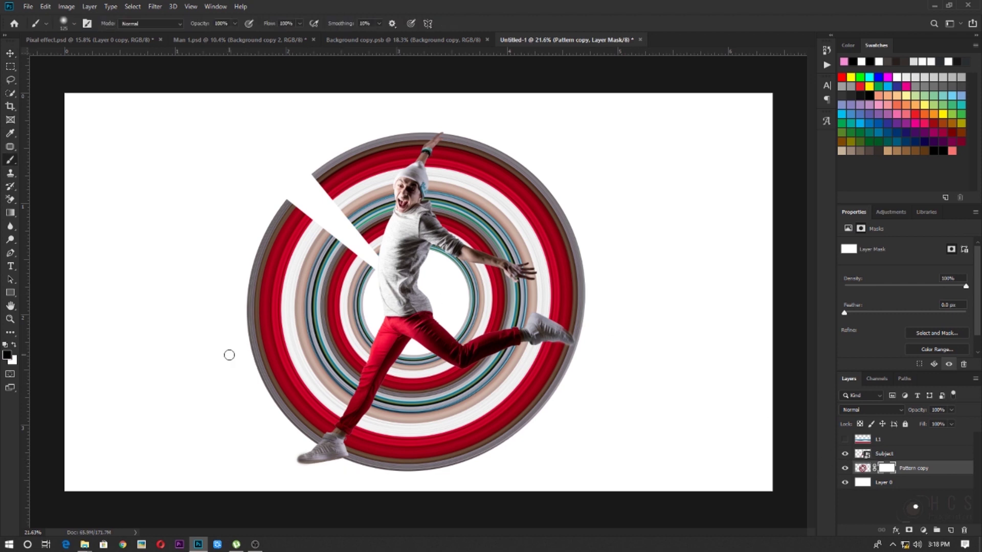
Enlarge the soft brush to about 1700 px and paint black on the ring's mask around the wedge-shaped gap beside the man.
{"action": "key", "text": "bracketright"}
{"action": "key", "text": "bracketright"}
{"action": "key", "text": "bracketright"}
{"action": "key", "text": "bracketright"}
{"action": "key", "text": "bracketright"}
{"action": "key", "text": "bracketright"}
{"action": "key", "text": "bracketright"}
{"action": "key", "text": "bracketright"}
{"action": "key", "text": "bracketright"}
{"action": "key", "text": "bracketright"}
{"action": "key", "text": "bracketright"}
{"action": "key", "text": "bracketright"}
{"action": "key", "text": "bracketright"}
{"action": "key", "text": "bracketright"}
{"action": "key", "text": "bracketright"}
{"action": "key", "text": "bracketright"}
{"action": "key", "text": "bracketright"}
{"action": "key", "text": "bracketright"}
{"action": "key", "text": "bracketright"}
{"action": "mouse_move", "coordinate": [281, 219]}
{"action": "left_mouse_down"}
{"action": "mouse_move", "coordinate": [259, 241]}
{"action": "mouse_move", "coordinate": [270, 223]}
{"action": "mouse_move", "coordinate": [272, 256]}
{"action": "left_mouse_up"}
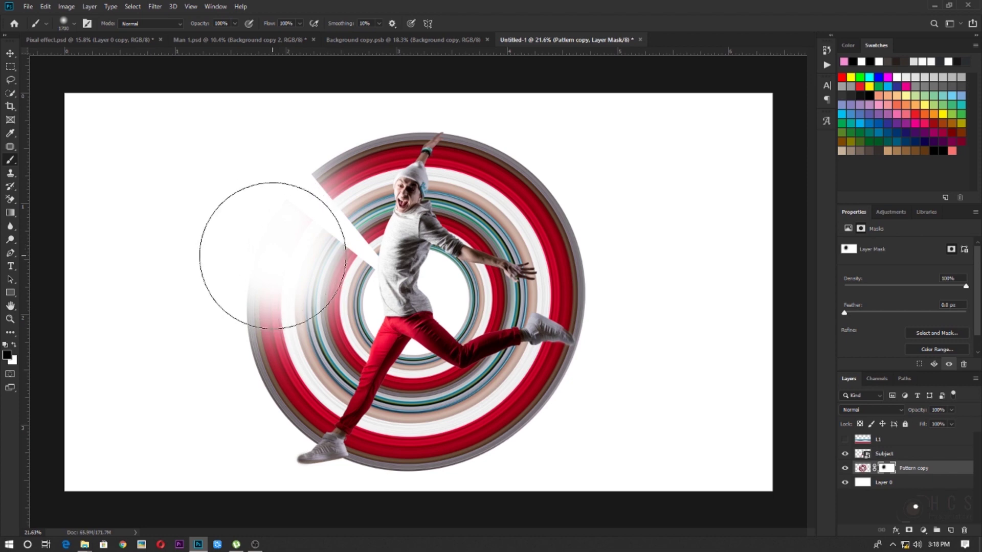
Paint black with a smaller soft brush on the mask to hide the rest of the ring behind the man's back.
{"action": "key", "text": "bracketleft"}
{"action": "key", "text": "bracketleft"}
{"action": "key", "text": "bracketleft"}
{"action": "key", "text": "bracketleft"}
{"action": "key", "text": "bracketleft"}
{"action": "key", "text": "bracketleft"}
{"action": "key", "text": "bracketleft"}
{"action": "key", "text": "bracketleft"}
{"action": "key", "text": "bracketleft"}
{"action": "mouse_move", "coordinate": [291, 203]}
{"action": "left_mouse_down"}
{"action": "mouse_move", "coordinate": [347, 196]}
{"action": "mouse_move", "coordinate": [260, 383]}
{"action": "mouse_move", "coordinate": [344, 356]}
{"action": "mouse_move", "coordinate": [321, 350]}
{"action": "mouse_move", "coordinate": [289, 445]}
{"action": "mouse_move", "coordinate": [392, 119]}
{"action": "mouse_move", "coordinate": [338, 347]}
{"action": "mouse_move", "coordinate": [333, 311]}
{"action": "mouse_move", "coordinate": [421, 230]}
{"action": "mouse_move", "coordinate": [309, 175]}
{"action": "left_mouse_up"}
{"action": "scroll", "coordinate": [460, 232], "scroll_direction": "up", "scroll_amount": 7}
Shrink the brush to 125 px and paint white on the mask to restore the ring's edge beside the raised hand and hat.
{"action": "key", "text": "bracketleft"}
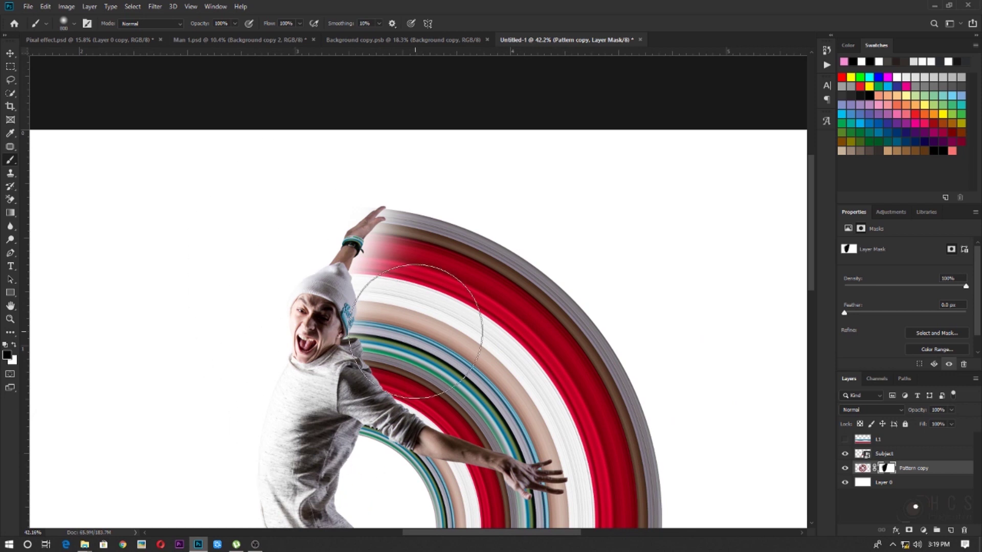
{"action": "key", "text": "bracketleft"}
{"action": "key", "text": "bracketleft"}
{"action": "key", "text": "bracketleft"}
{"action": "key", "text": "bracketleft"}
{"action": "key", "text": "bracketleft"}
{"action": "key", "text": "bracketleft"}
{"action": "key", "text": "bracketleft"}
{"action": "key", "text": "bracketleft"}
{"action": "key", "text": "bracketleft"}
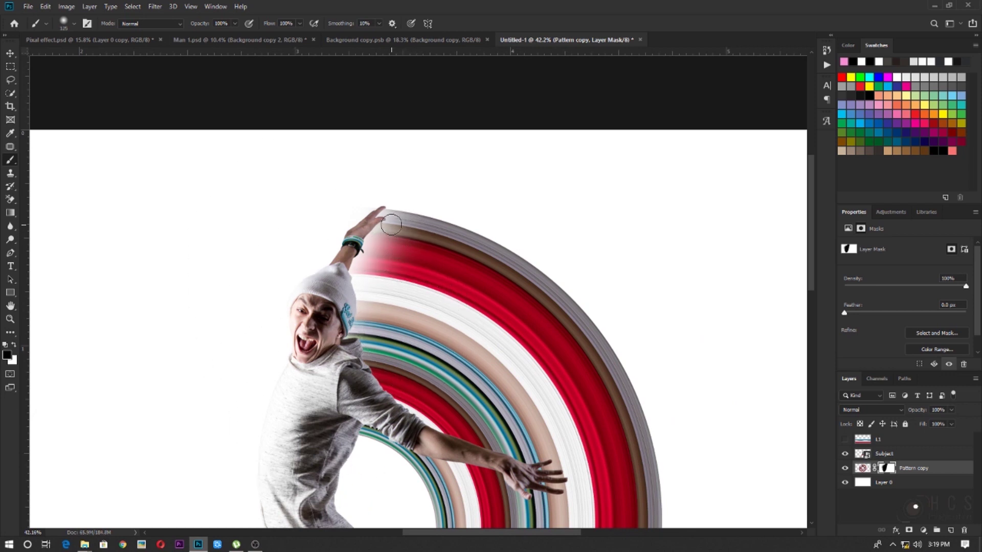
{"action": "left_click_drag", "start_coordinate": [392, 218], "coordinate": [359, 265]}
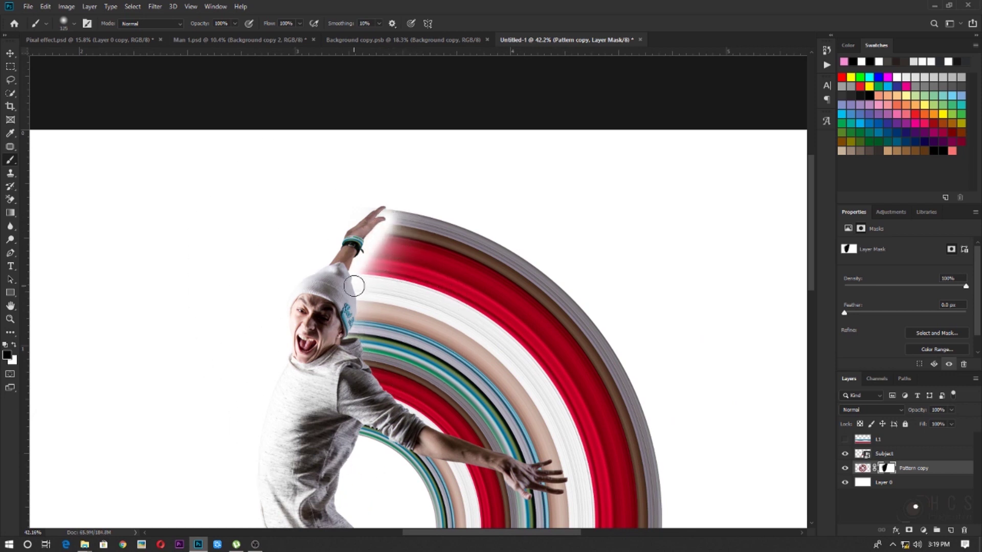
{"action": "key", "text": "ctrl+z"}
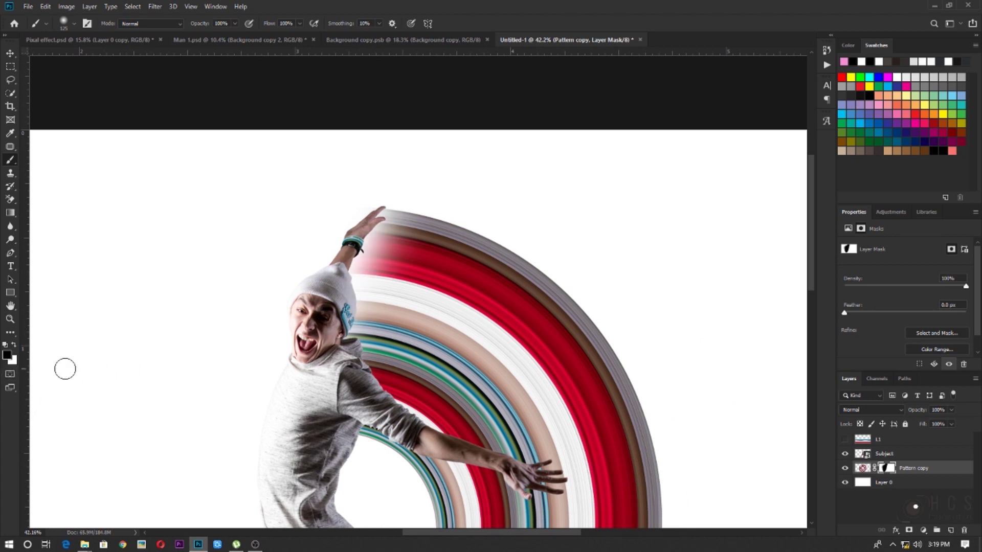
{"action": "key", "text": "x"}
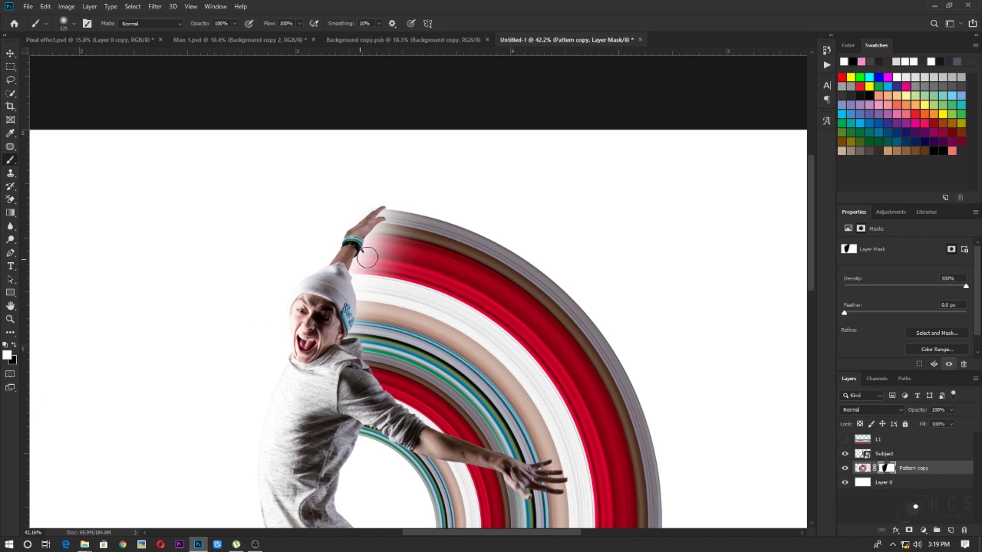
{"action": "mouse_move", "coordinate": [391, 217]}
{"action": "left_mouse_down"}
{"action": "mouse_move", "coordinate": [355, 260]}
{"action": "mouse_move", "coordinate": [369, 244]}
{"action": "mouse_move", "coordinate": [374, 252]}
{"action": "mouse_move", "coordinate": [396, 218]}
{"action": "mouse_move", "coordinate": [367, 303]}
{"action": "left_mouse_up"}
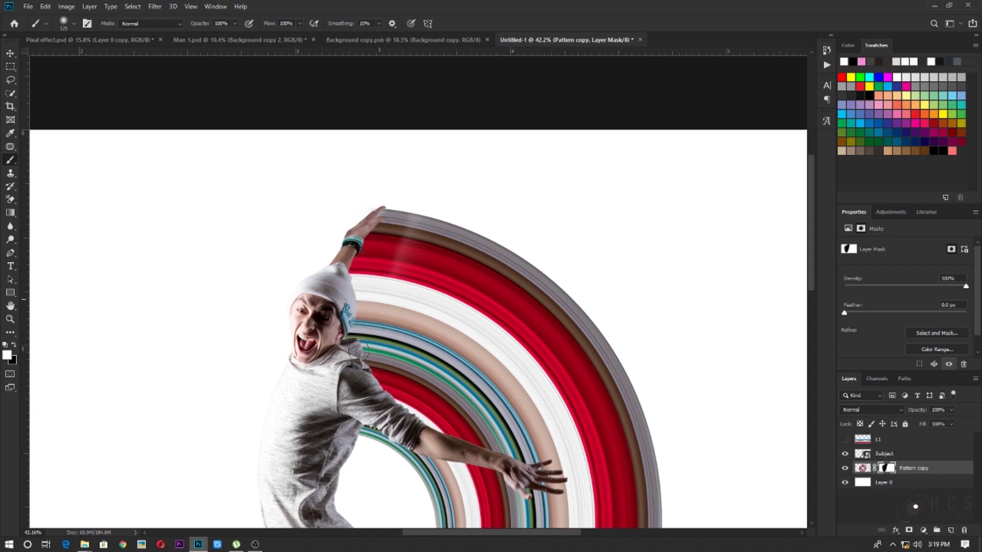
{"action": "scroll", "coordinate": [379, 226], "scroll_direction": "up", "scroll_amount": 5}
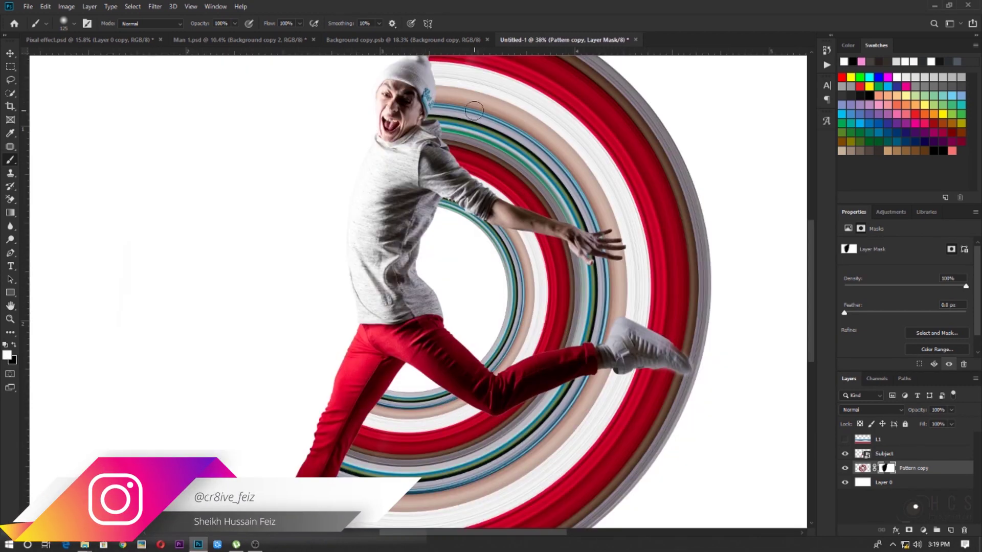
{"action": "scroll", "coordinate": [474, 110], "scroll_direction": "up", "scroll_amount": 4}
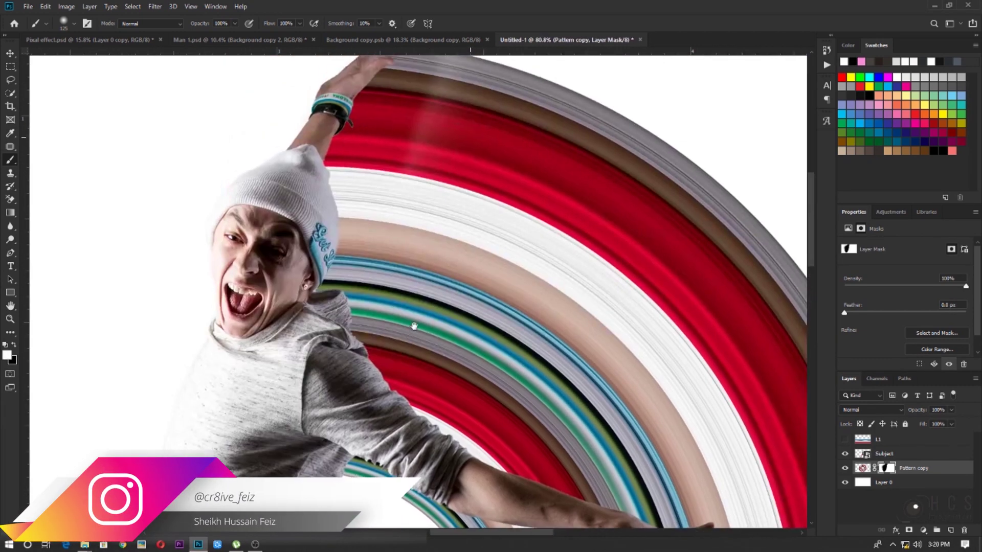
{"action": "scroll", "coordinate": [416, 299], "scroll_direction": "down", "scroll_amount": 4}
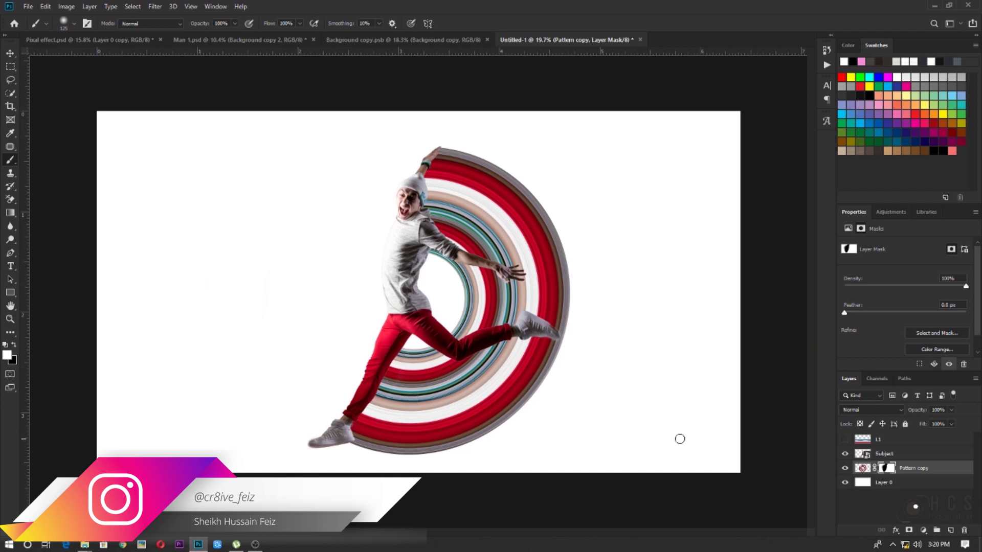
Add a Drop Shadow layer style to the Subject layer in Multiply mode with about 45% opacity.
{"action": "left_click", "coordinate": [928, 454]}
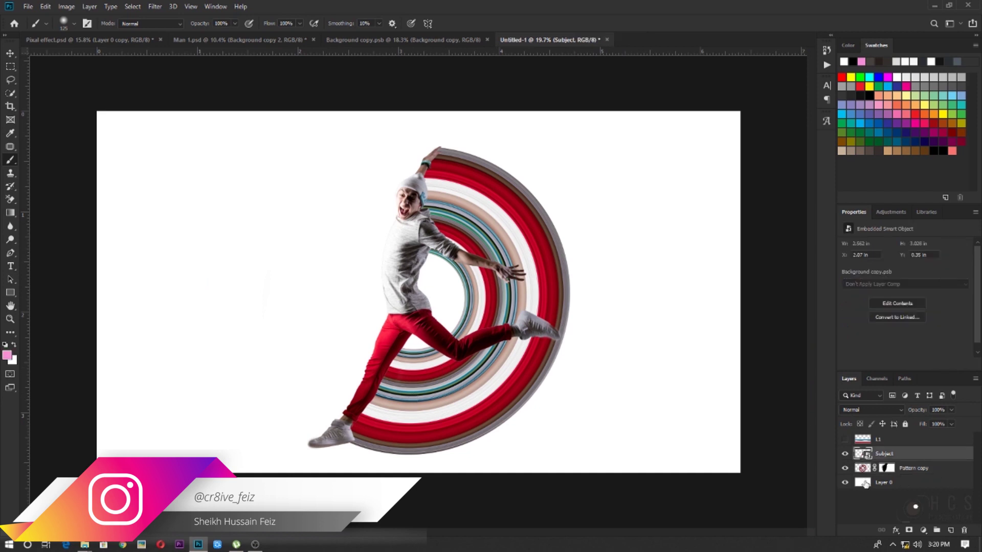
{"action": "right_click", "coordinate": [946, 459]}
{"action": "key", "text": "Escape"}
{"action": "double_click", "coordinate": [967, 457]}
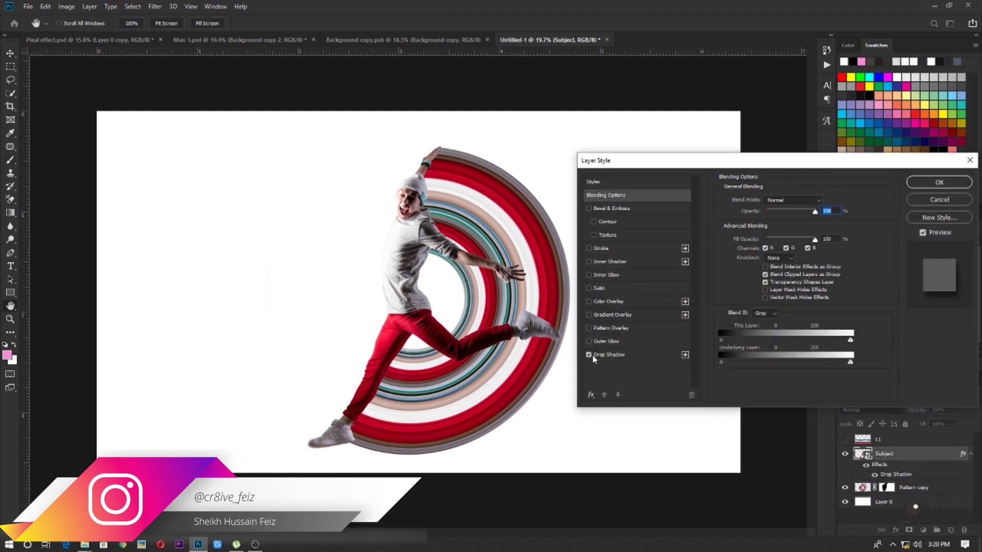
{"action": "left_click", "coordinate": [589, 355]}
{"action": "left_click", "coordinate": [618, 355]}
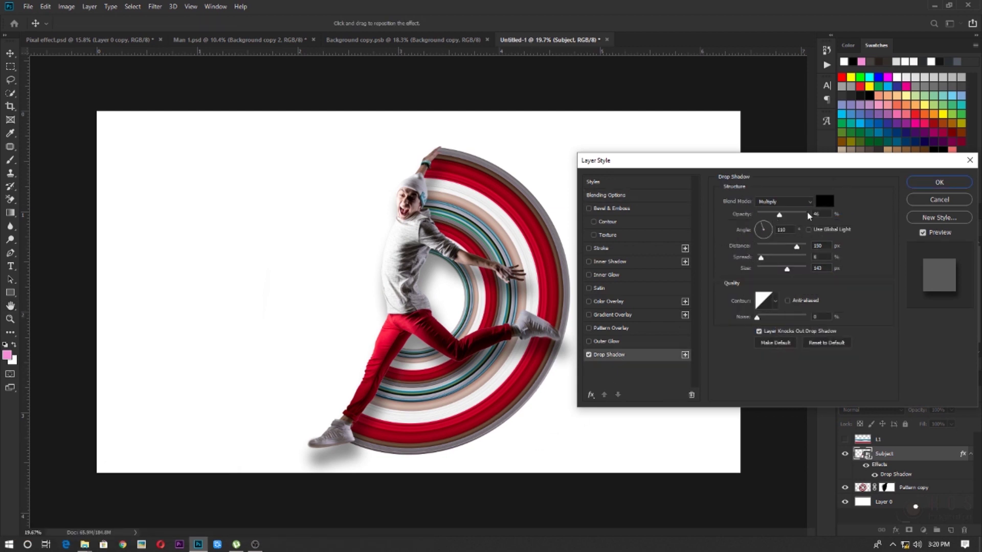
{"action": "left_click_drag", "start_coordinate": [782, 221], "coordinate": [779, 217]}
{"action": "left_click", "coordinate": [939, 182]}
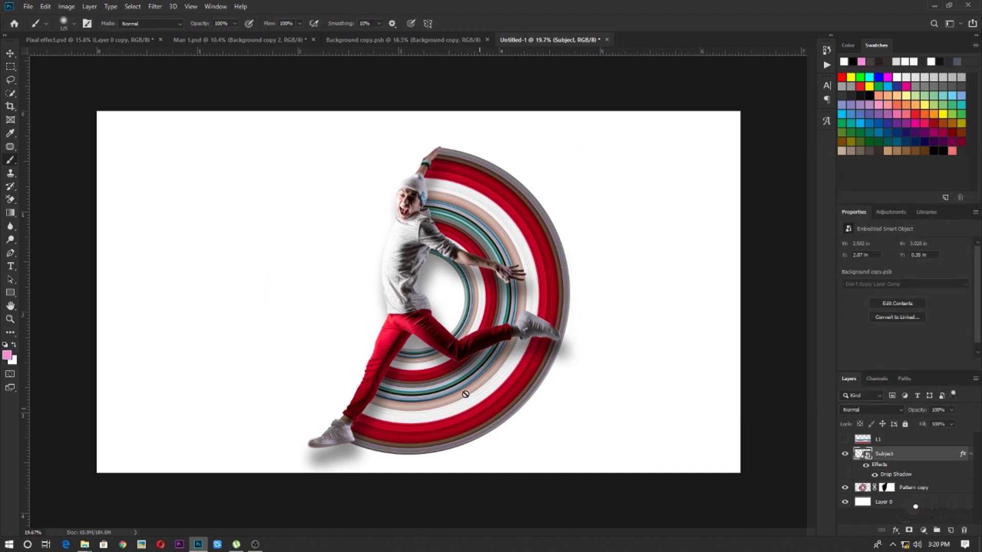
Split the Subject's drop shadow into its own layer and check it by toggling the Subject layer's visibility.
{"action": "scroll", "coordinate": [441, 417], "scroll_direction": "up", "scroll_amount": 3}
{"action": "left_click_drag", "start_coordinate": [390, 423], "coordinate": [467, 331]}
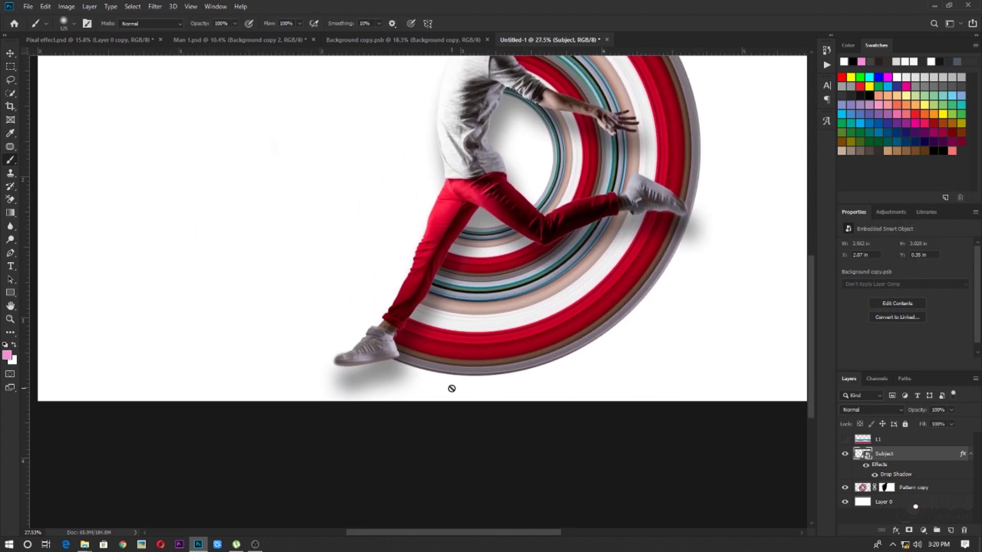
{"action": "scroll", "coordinate": [451, 388], "scroll_direction": "down", "scroll_amount": 3}
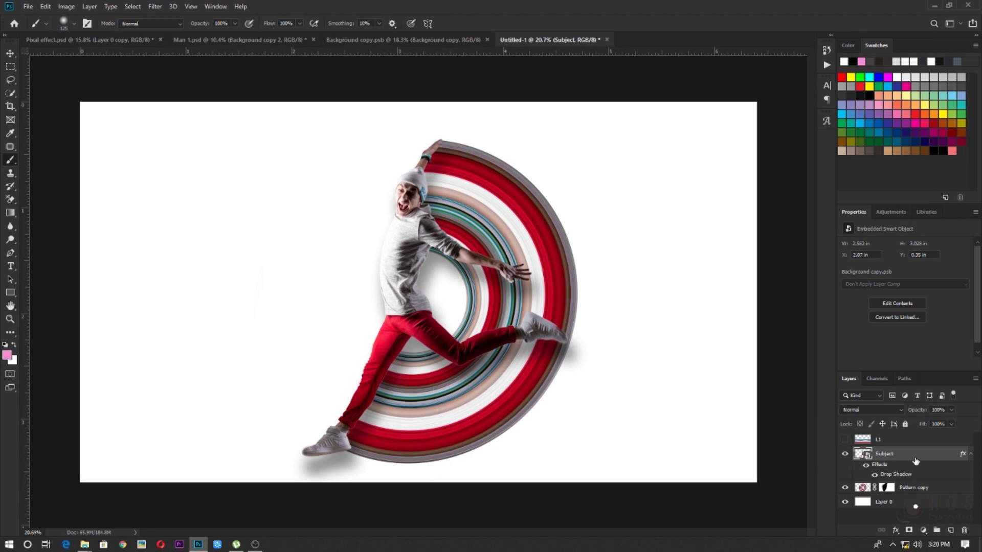
{"action": "right_click", "coordinate": [935, 454]}
{"action": "left_click", "coordinate": [948, 462]}
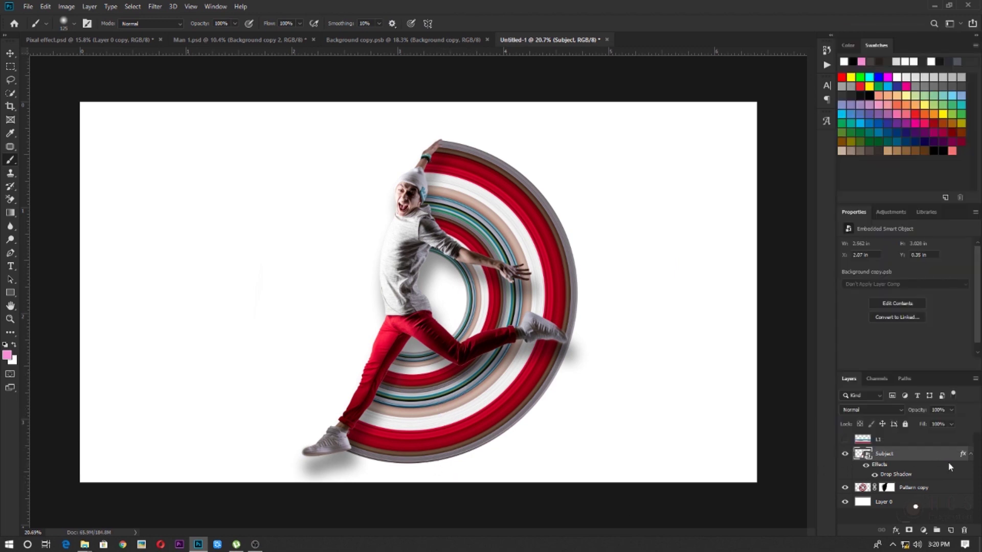
{"action": "right_click", "coordinate": [907, 477]}
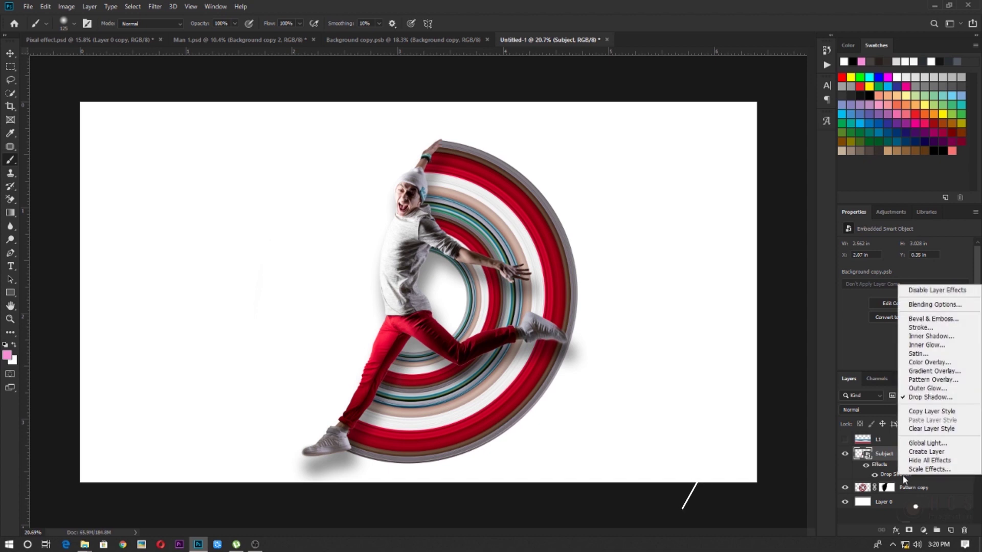
{"action": "left_click", "coordinate": [929, 452]}
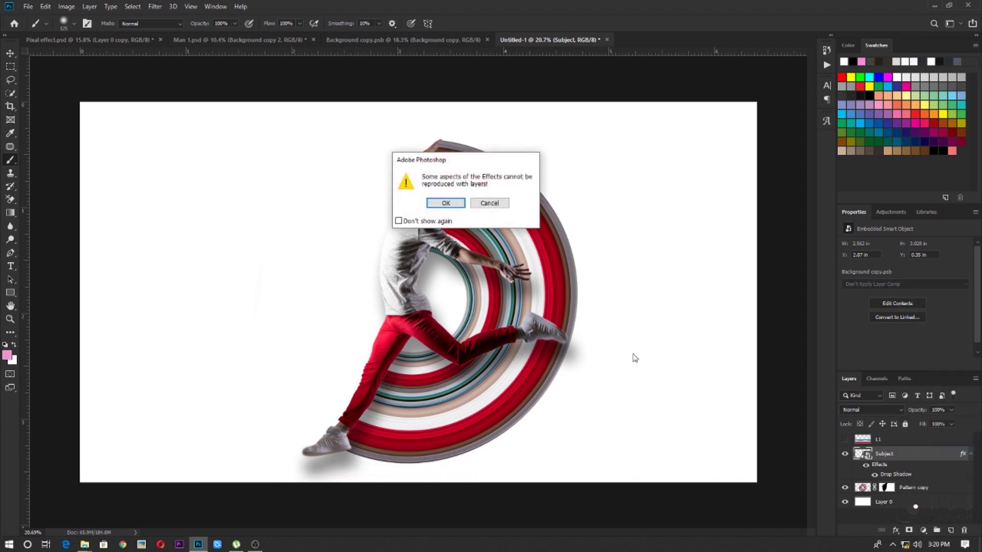
{"action": "left_click", "coordinate": [460, 205]}
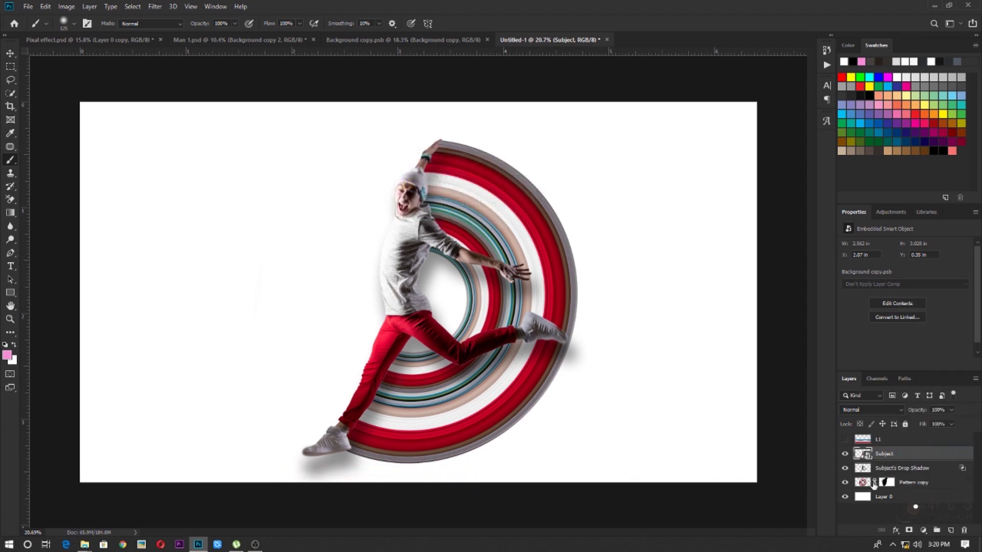
{"action": "left_click", "coordinate": [844, 454]}
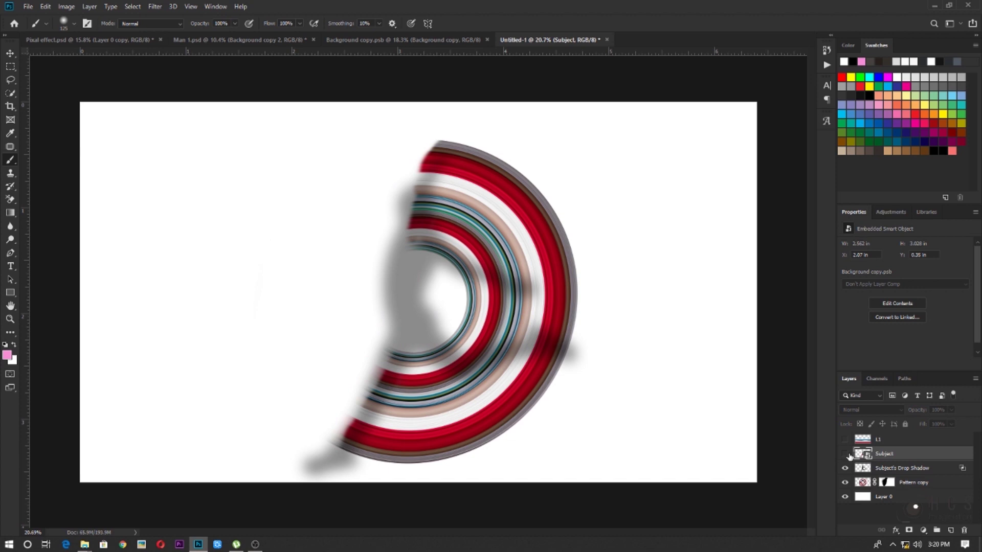
{"action": "left_click", "coordinate": [844, 454]}
{"action": "left_click", "coordinate": [844, 454]}
{"action": "left_click", "coordinate": [844, 454]}
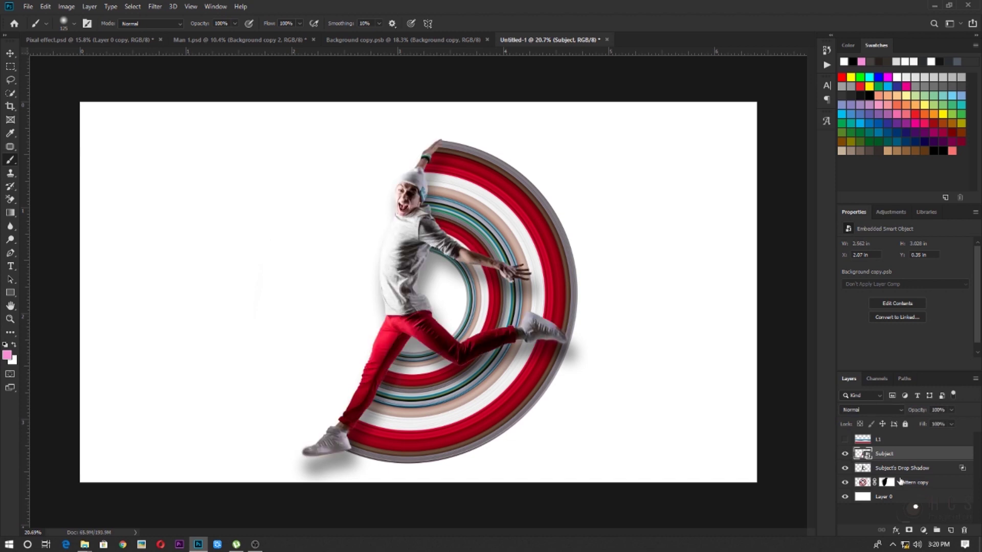
Set the Subject's Drop Shadow layer's opacity to 93% and add a layer mask to it.
{"action": "left_click", "coordinate": [908, 472]}
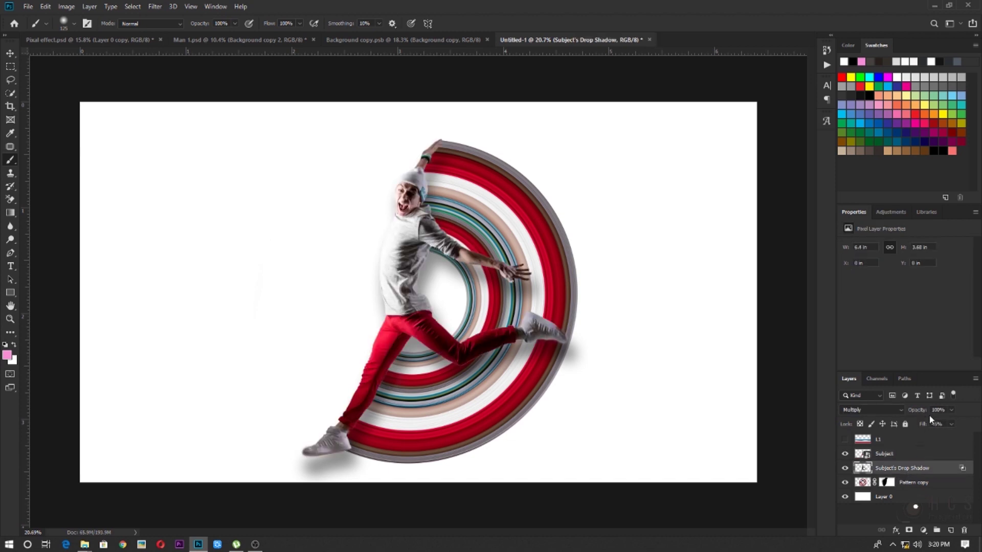
{"action": "left_click_drag", "start_coordinate": [925, 413], "coordinate": [927, 417]}
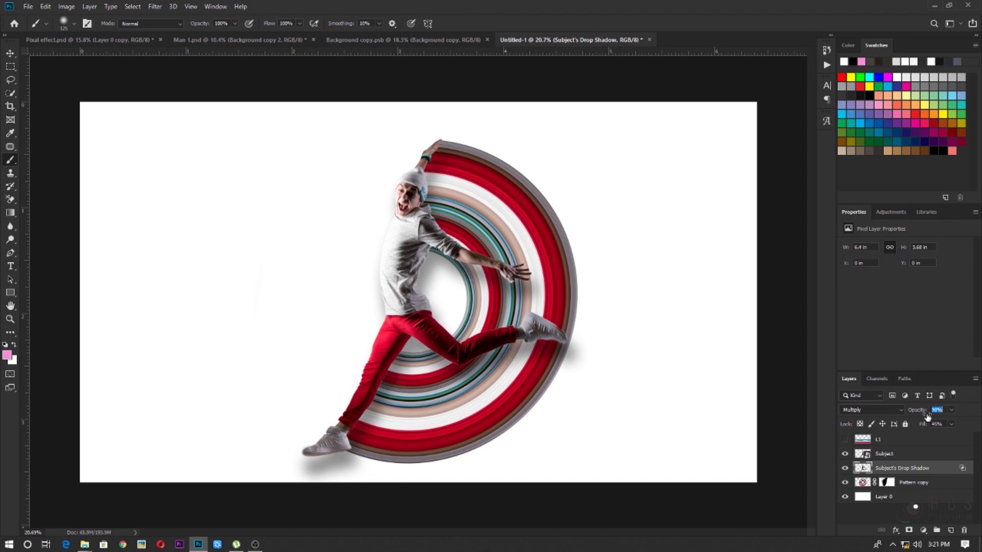
{"action": "left_click", "coordinate": [908, 531]}
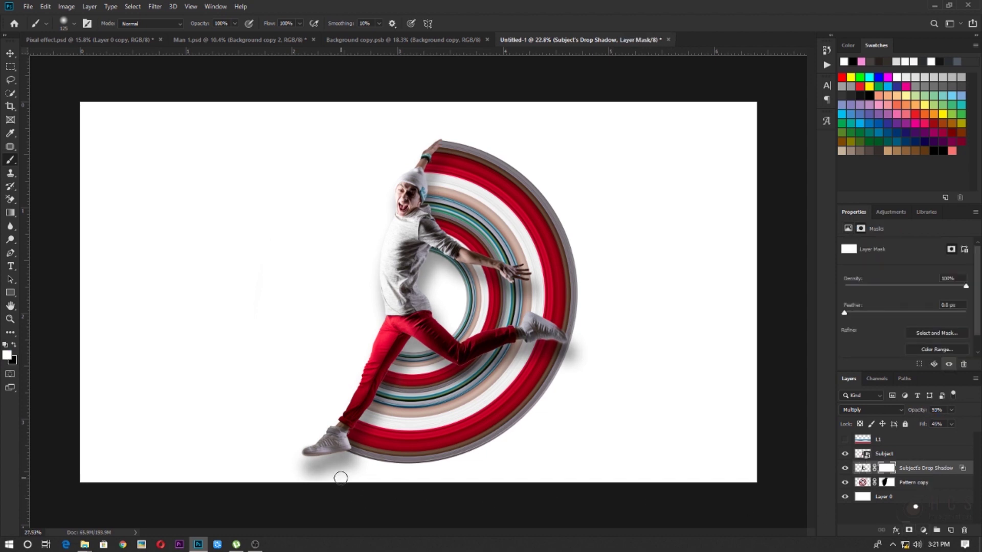
Paint black on the shadow's mask with a 400 px brush to hide the shadow beneath the man's front shoe.
{"action": "scroll", "coordinate": [341, 478], "scroll_direction": "up", "scroll_amount": 3}
{"action": "key", "text": "bracketright"}
{"action": "key", "text": "bracketright"}
{"action": "key", "text": "bracketright"}
{"action": "key", "text": "bracketright"}
{"action": "key", "text": "bracketright"}
{"action": "key", "text": "bracketright"}
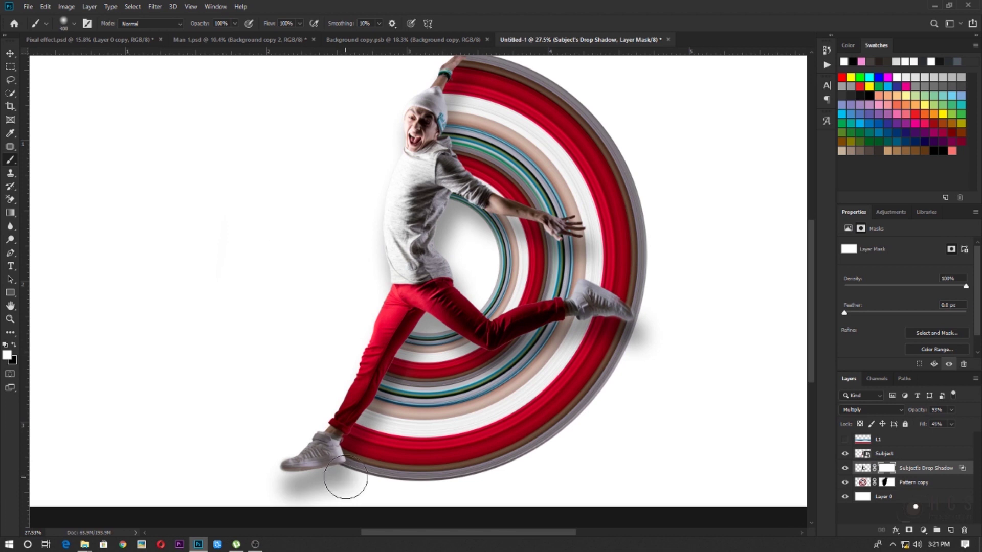
{"action": "key", "text": "x"}
{"action": "mouse_move", "coordinate": [317, 482]}
{"action": "left_mouse_down"}
{"action": "mouse_move", "coordinate": [281, 485]}
{"action": "mouse_move", "coordinate": [358, 482]}
{"action": "mouse_move", "coordinate": [282, 479]}
{"action": "left_mouse_up"}
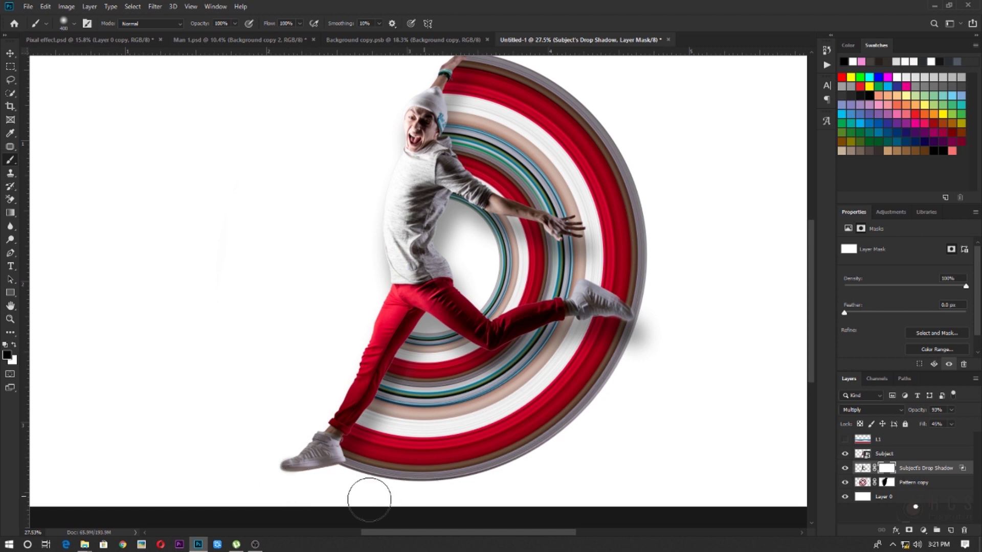
Select the Subject, Subject's Drop Shadow and Pattern copy layers together and move them slightly up to centre them on the canvas.
{"action": "scroll", "coordinate": [442, 481], "scroll_direction": "down", "scroll_amount": 5}
{"action": "scroll", "coordinate": [442, 481], "scroll_direction": "up", "scroll_amount": 1}
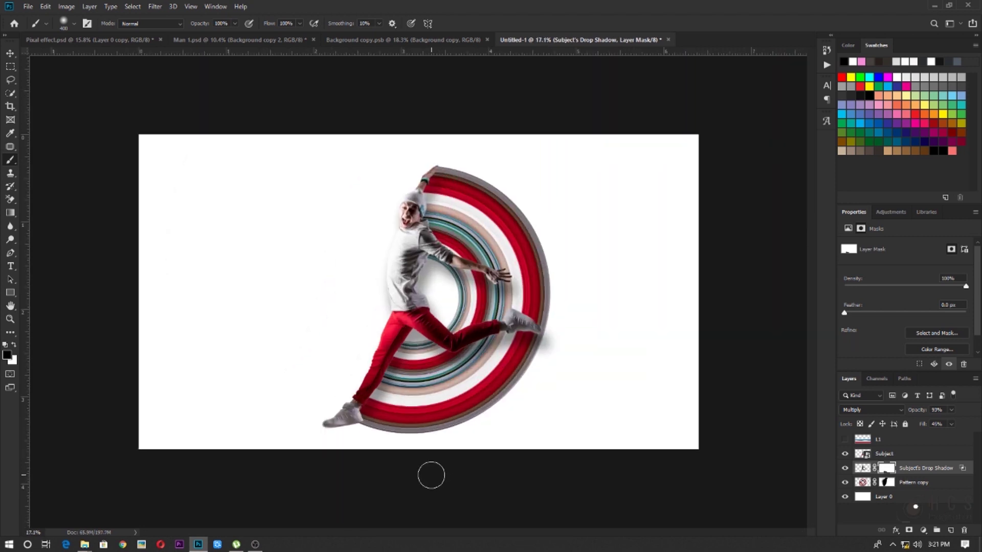
{"action": "scroll", "coordinate": [430, 474], "scroll_direction": "down", "scroll_amount": 1}
{"action": "left_click", "coordinate": [929, 484]}
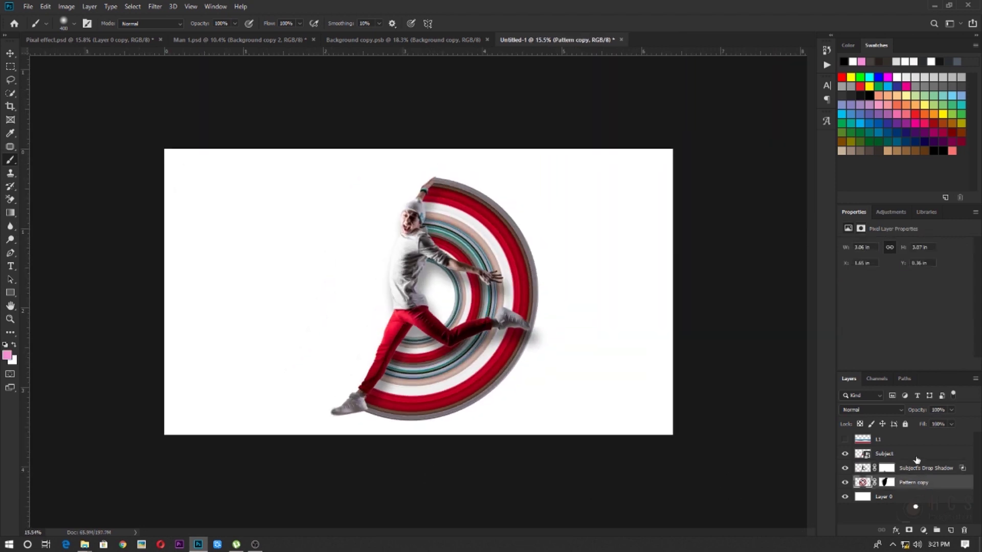
{"action": "left_click", "coordinate": [918, 459], "text": "ctrl"}
{"action": "key", "text": "ctrl+t"}
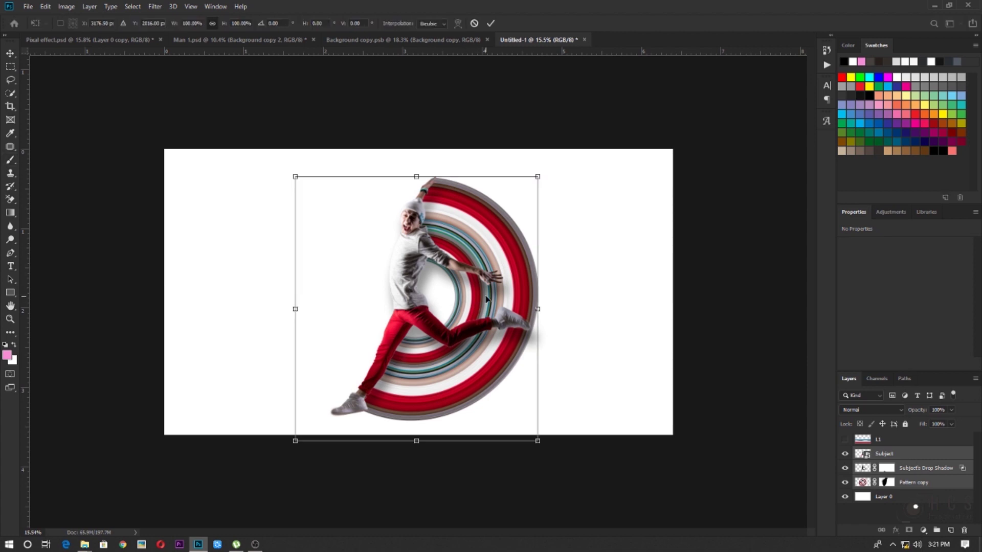
{"action": "left_click_drag", "start_coordinate": [488, 299], "coordinate": [490, 288]}
{"action": "key", "text": "Return"}
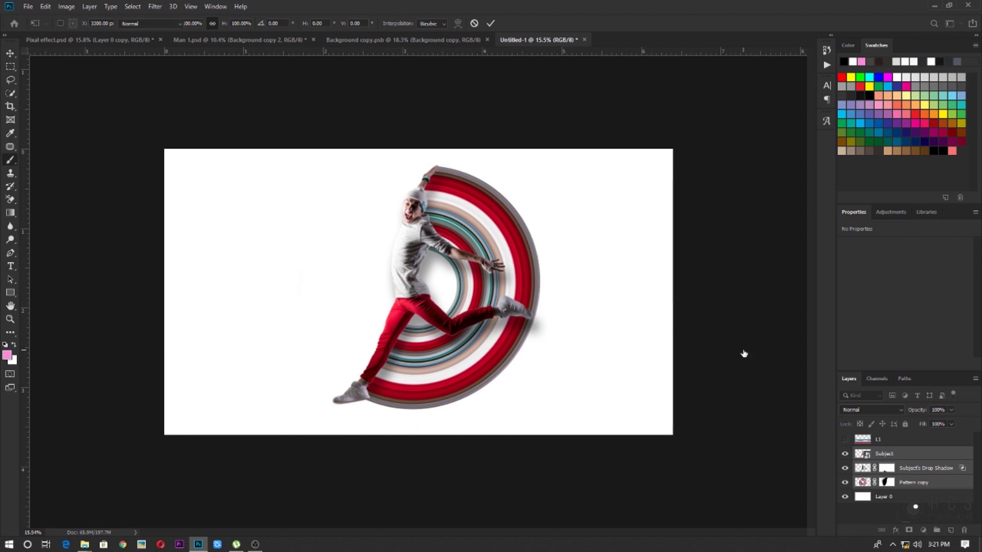
Examine the composition as a whole and up close around the man, the ring and the shadow.
{"action": "key", "text": "ctrl+0"}
{"action": "scroll", "coordinate": [495, 365], "scroll_direction": "down", "scroll_amount": 4}
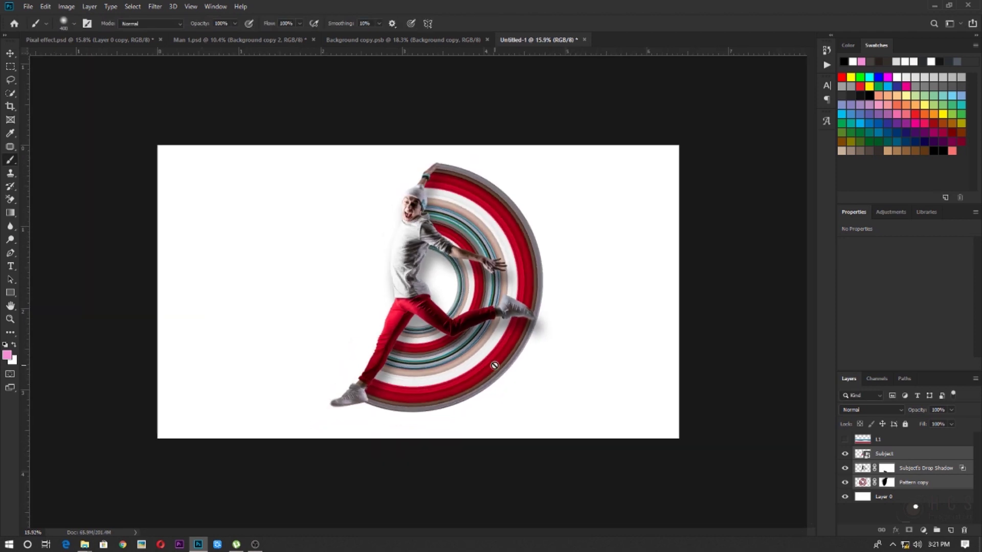
{"action": "scroll", "coordinate": [494, 366], "scroll_direction": "up", "scroll_amount": 3}
{"action": "scroll", "coordinate": [495, 365], "scroll_direction": "down", "scroll_amount": 4}
{"action": "scroll", "coordinate": [502, 385], "scroll_direction": "up", "scroll_amount": 4}
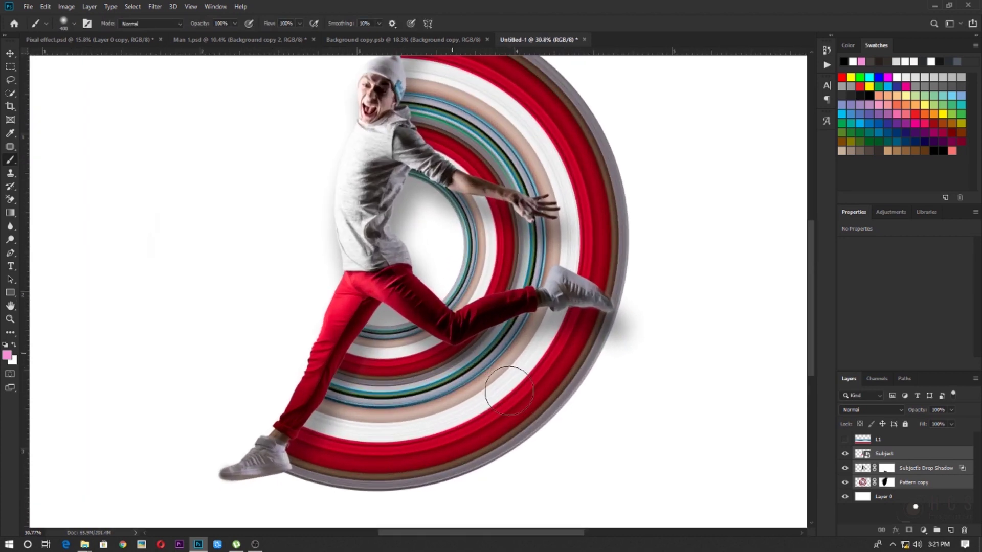
{"action": "scroll", "coordinate": [508, 391], "scroll_direction": "down", "scroll_amount": 3}
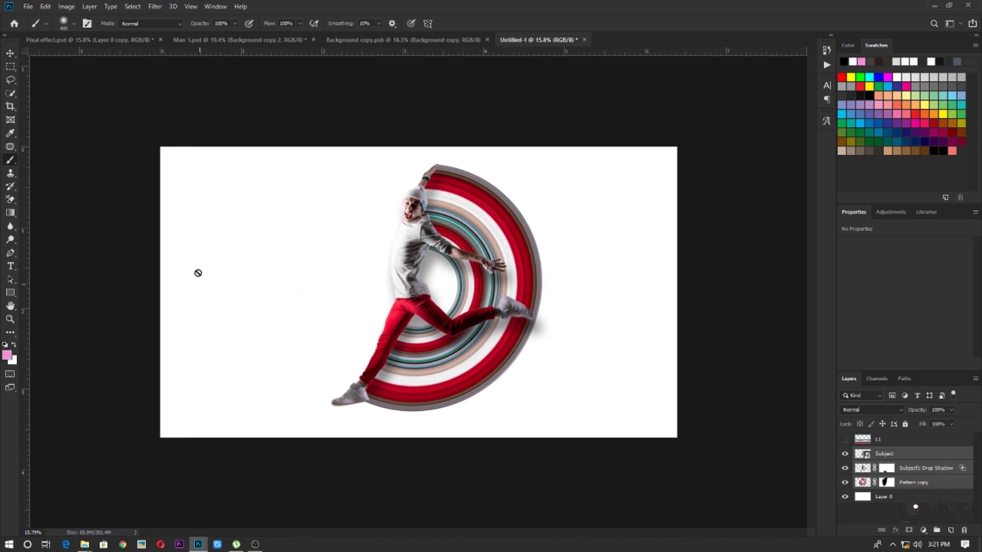
{"action": "scroll", "coordinate": [489, 392], "scroll_direction": "up", "scroll_amount": 4}
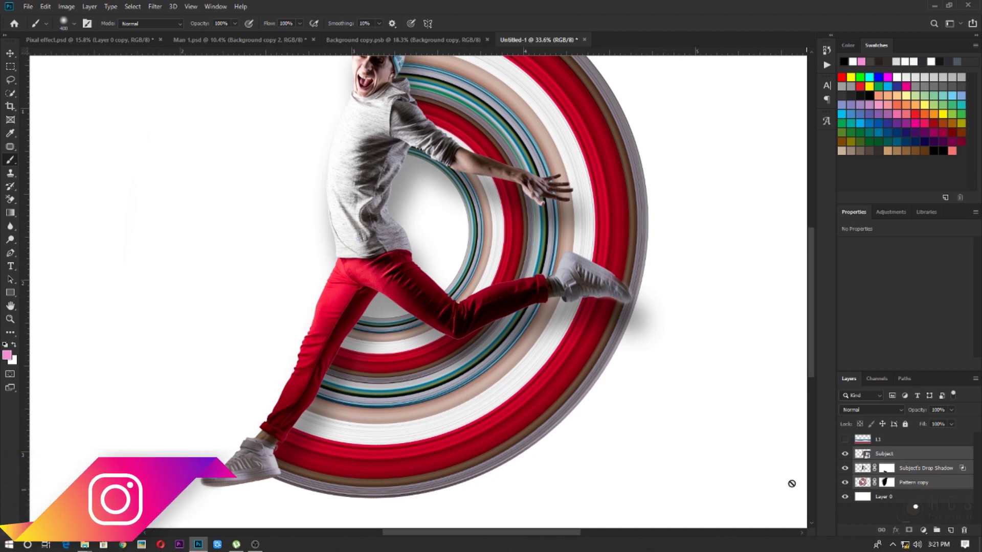
Add a Gradient Fill layer directly above Layer 0, behind the man and the ring.
{"action": "left_click", "coordinate": [922, 457]}
{"action": "left_click", "coordinate": [916, 497]}
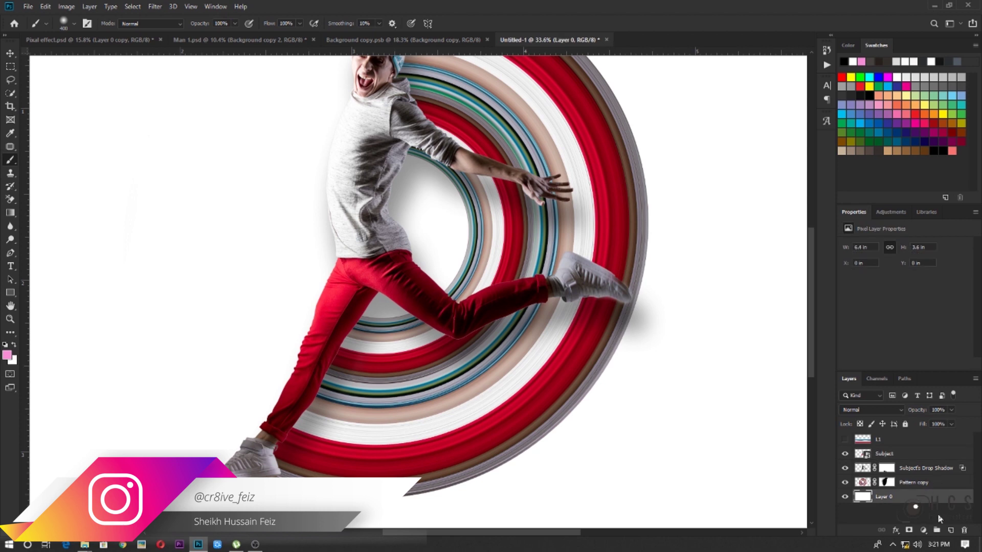
{"action": "left_click", "coordinate": [922, 532]}
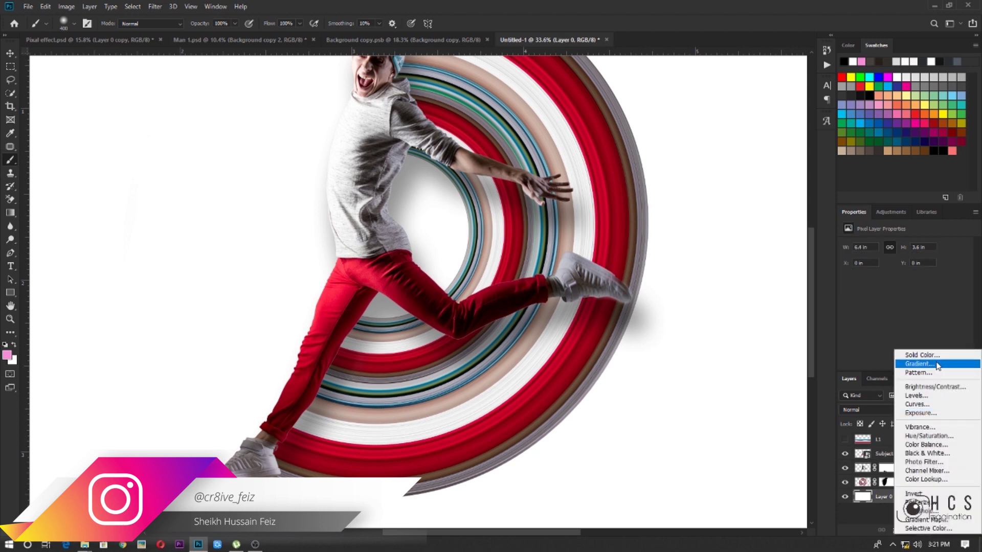
{"action": "left_click", "coordinate": [882, 499]}
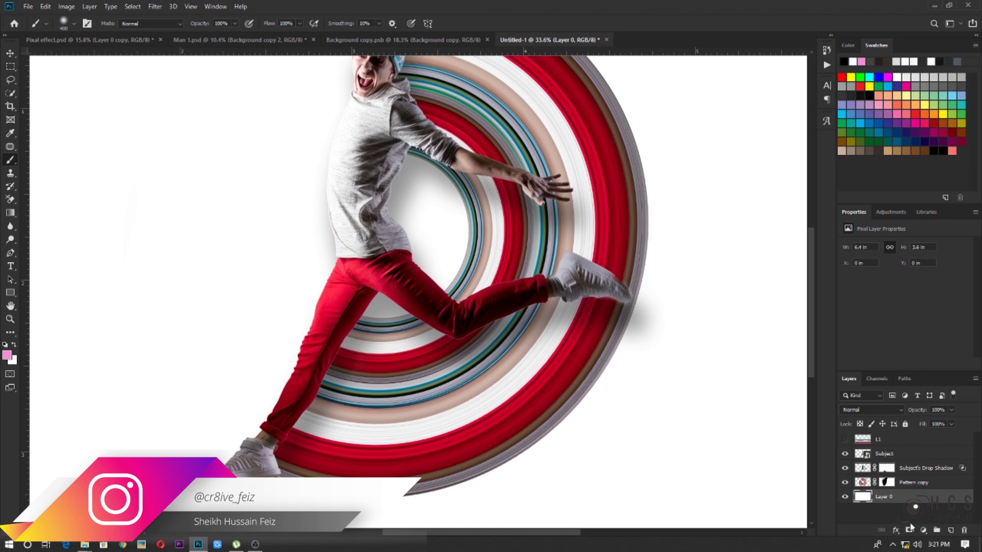
{"action": "left_click", "coordinate": [923, 535]}
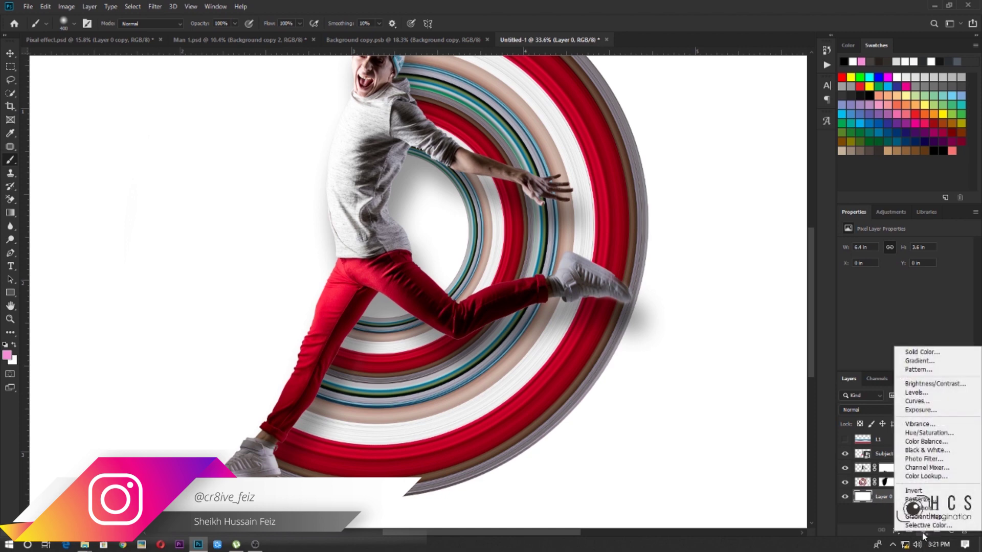
{"action": "left_click", "coordinate": [921, 361]}
{"action": "left_click_drag", "start_coordinate": [546, 330], "coordinate": [506, 428]}
{"action": "scroll", "coordinate": [454, 415], "scroll_direction": "down", "scroll_amount": 5}
Apply the purple-to-orange gradient preset and recolour its start stop with a dark red sampled from the artwork.
{"action": "left_click", "coordinate": [696, 177]}
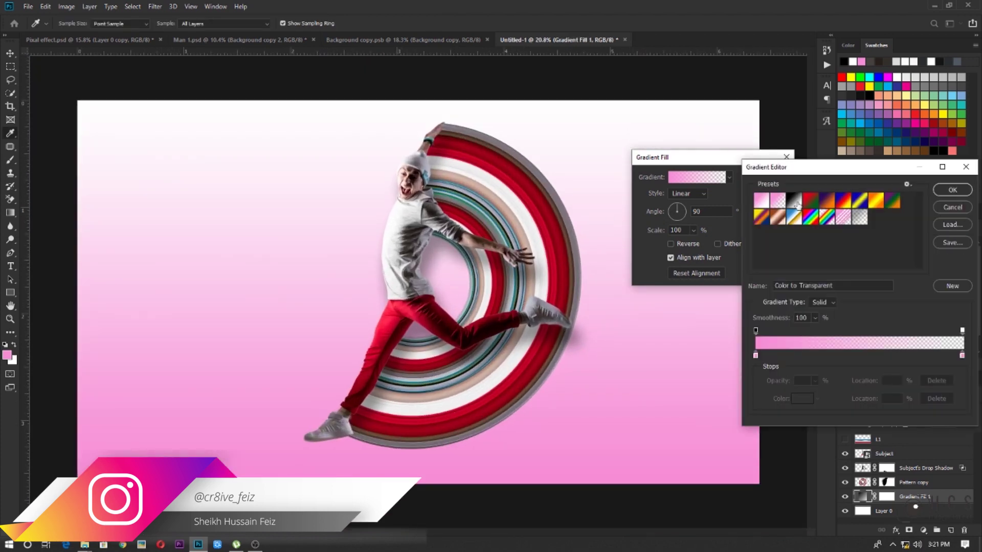
{"action": "left_click", "coordinate": [826, 201]}
{"action": "left_click", "coordinate": [952, 190]}
{"action": "left_click", "coordinate": [698, 177]}
{"action": "double_click", "coordinate": [756, 355]}
{"action": "left_click", "coordinate": [504, 324]}
{"action": "left_click", "coordinate": [848, 266]}
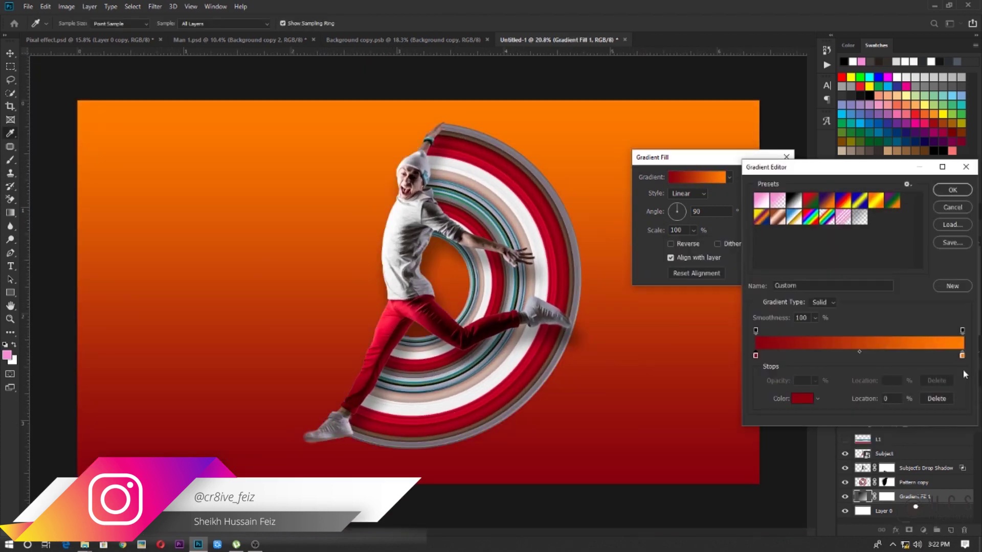
Recolour the gradient's orange end stop with the blue #006388 sampled from the ring's stripes.
{"action": "double_click", "coordinate": [962, 355]}
{"action": "left_click", "coordinate": [475, 285]}
{"action": "left_click", "coordinate": [471, 287]}
{"action": "key", "text": "ctrl+1"}
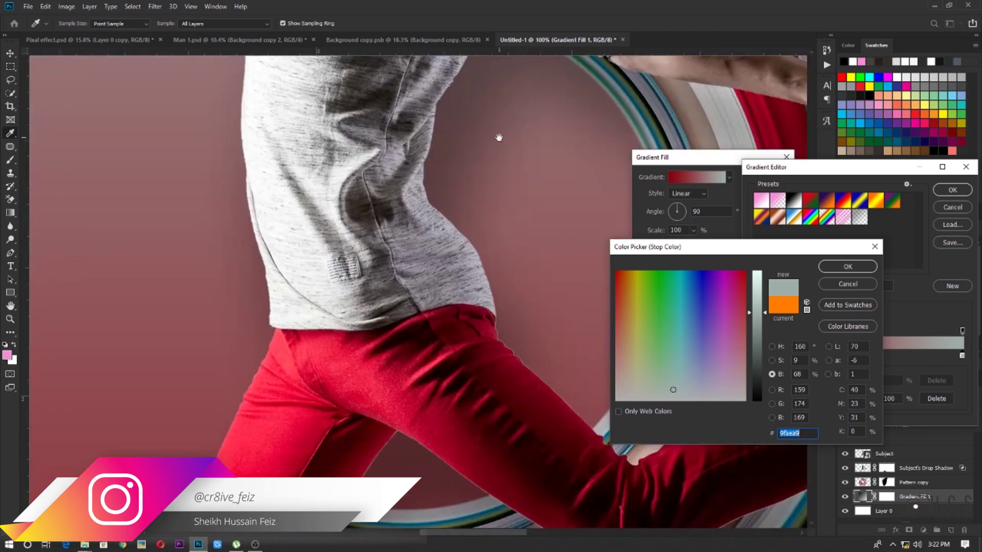
{"action": "left_click_drag", "start_coordinate": [498, 136], "coordinate": [323, 237]}
{"action": "left_click", "coordinate": [445, 220]}
{"action": "left_click_drag", "start_coordinate": [491, 112], "coordinate": [416, 243]}
{"action": "left_click", "coordinate": [487, 212]}
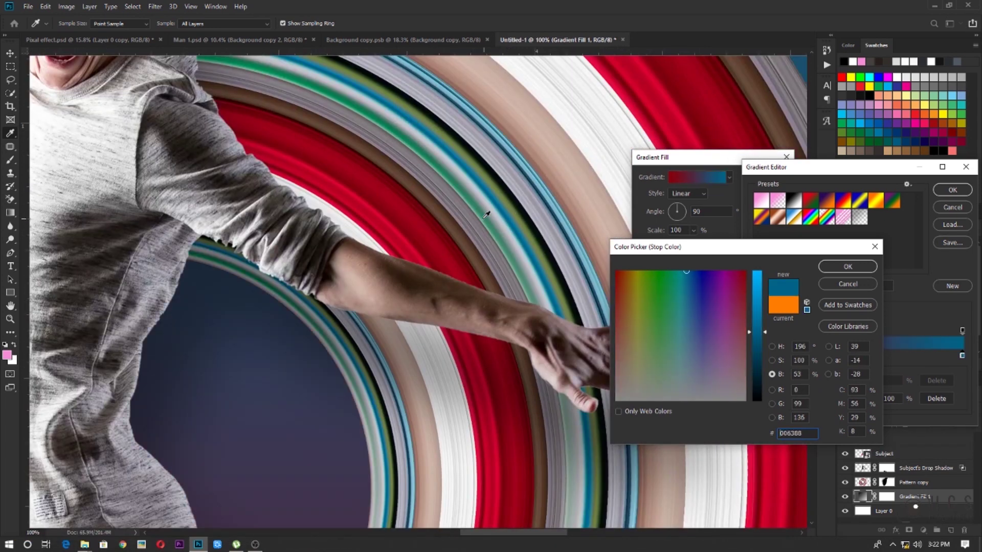
Brighten the end stop's blue to #007faf and move the dark red stop to location 21%.
{"action": "key", "text": "ctrl+minus"}
{"action": "key", "text": "ctrl+minus"}
{"action": "key", "text": "ctrl+minus"}
{"action": "key", "text": "ctrl+minus"}
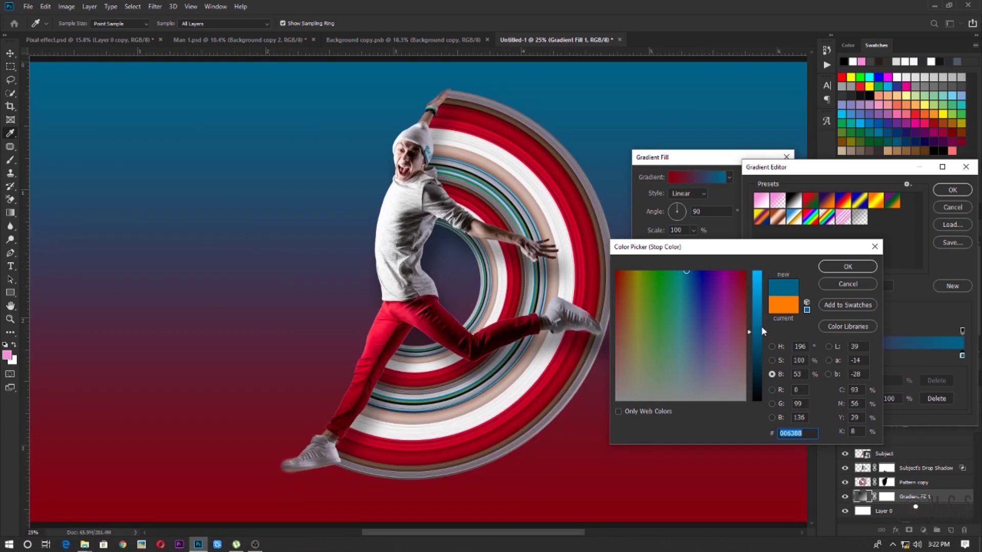
{"action": "left_click_drag", "start_coordinate": [761, 330], "coordinate": [760, 312]}
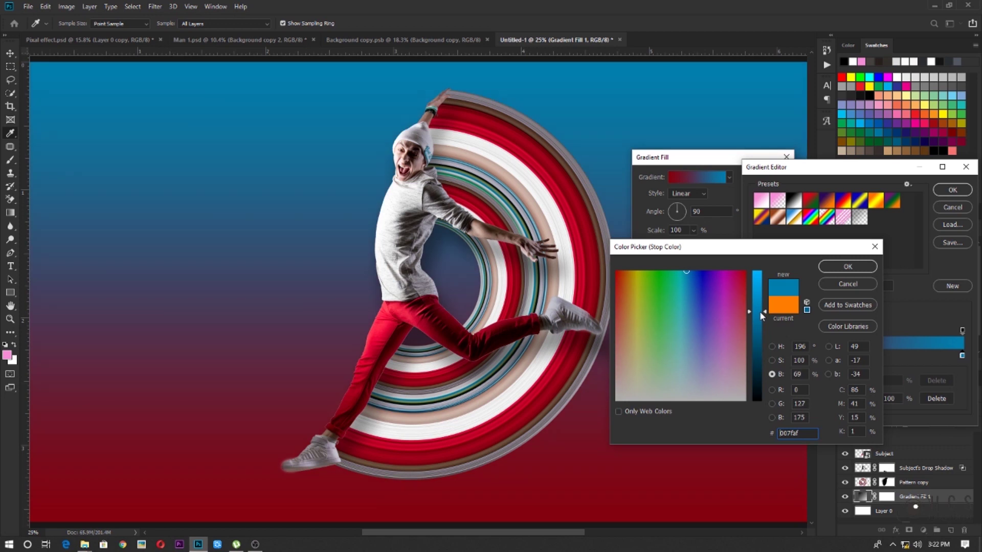
{"action": "left_click", "coordinate": [833, 267]}
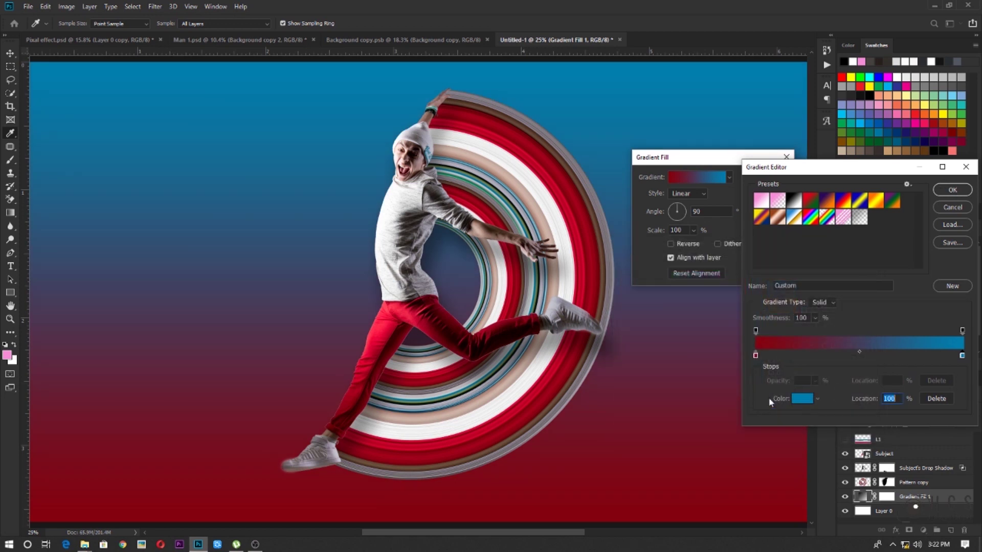
{"action": "left_click_drag", "start_coordinate": [757, 356], "coordinate": [800, 355]}
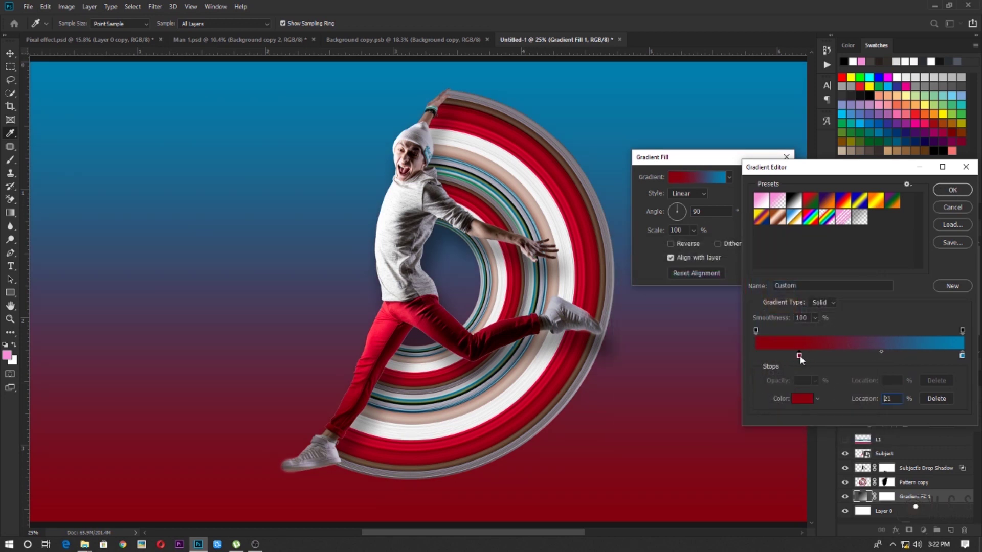
{"action": "left_click", "coordinate": [952, 190]}
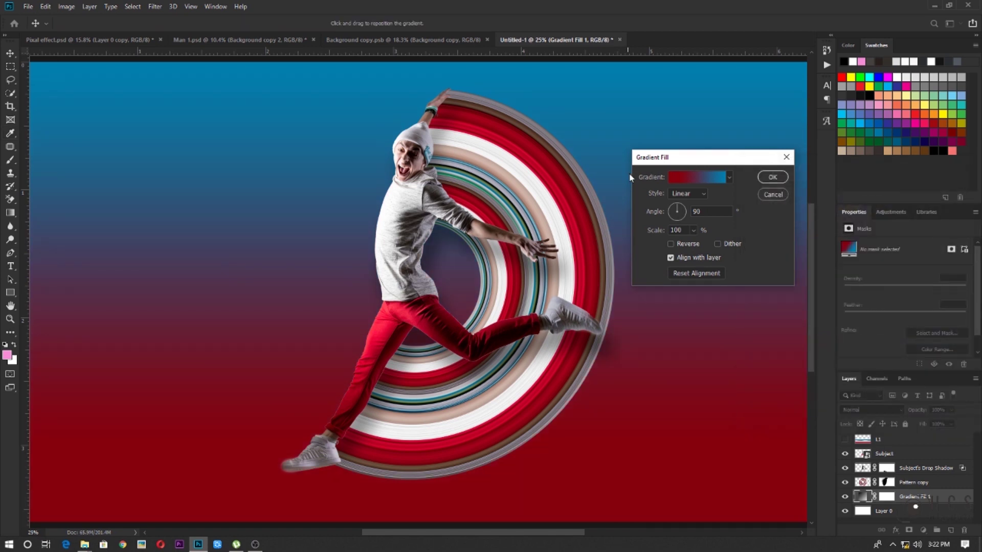
Make the gradient fill radial and reversed, with an angle of 52.5° and a scale of 111%.
{"action": "left_click", "coordinate": [701, 195]}
{"action": "left_click", "coordinate": [685, 211]}
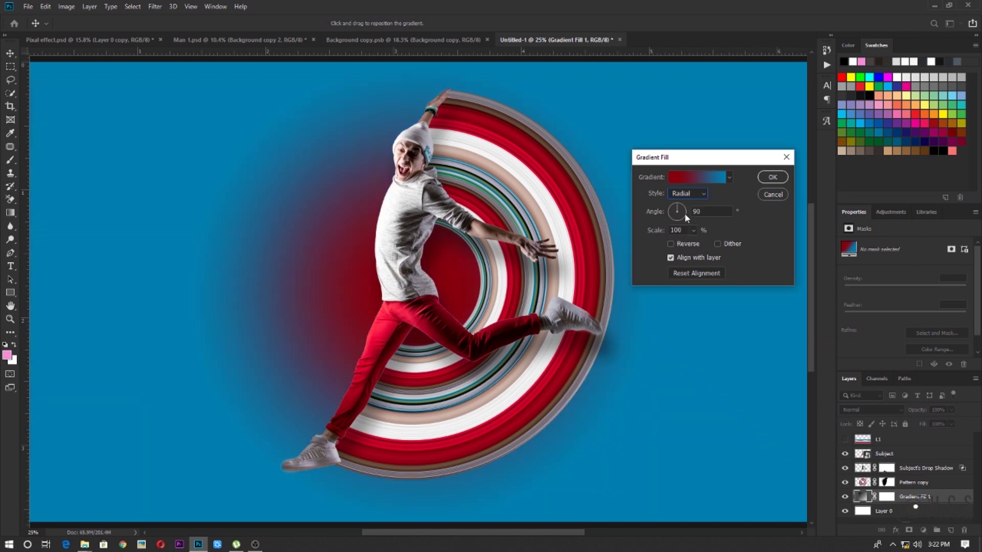
{"action": "left_click", "coordinate": [670, 244]}
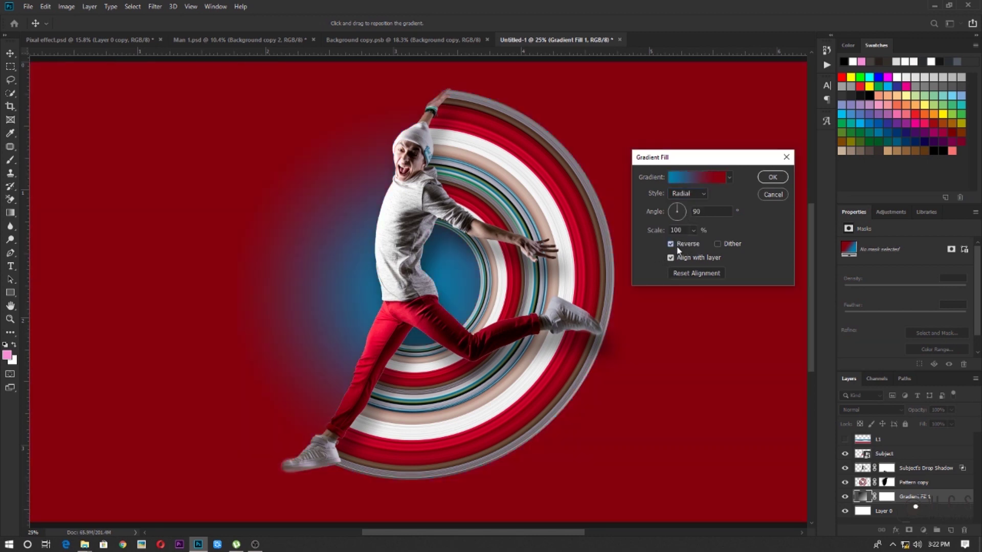
{"action": "key", "text": "ctrl+minus"}
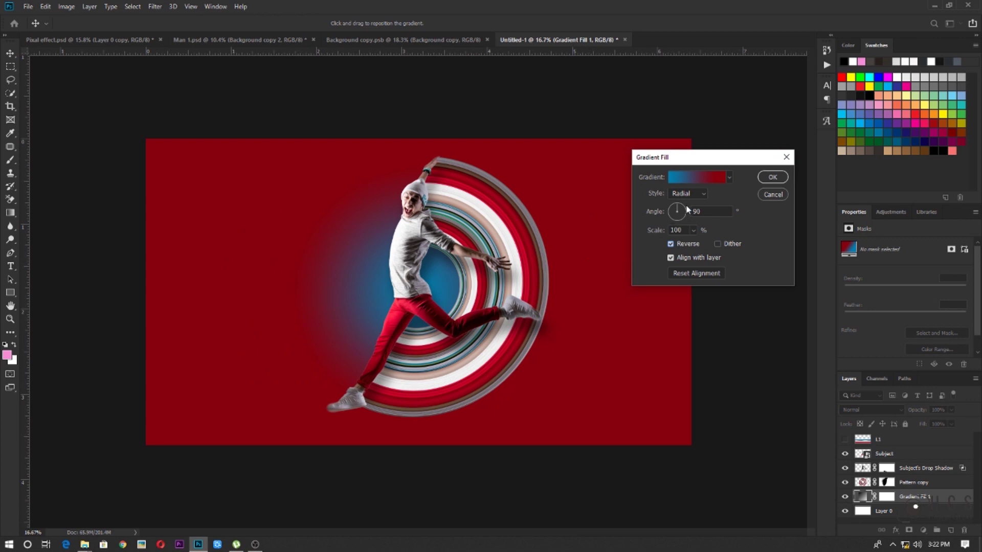
{"action": "left_click_drag", "start_coordinate": [687, 210], "coordinate": [682, 210]}
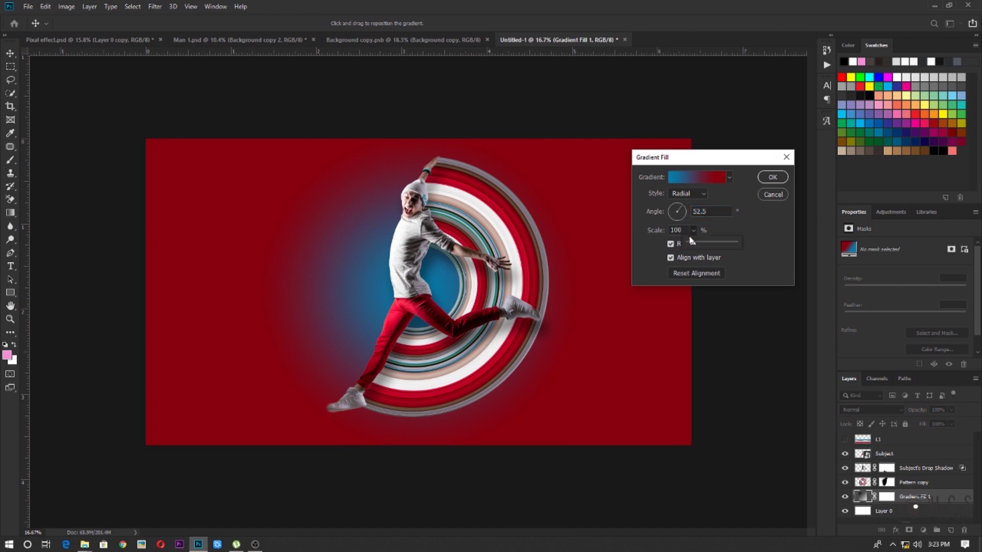
{"action": "left_click_drag", "start_coordinate": [694, 244], "coordinate": [694, 247]}
{"action": "left_click", "coordinate": [771, 176]}
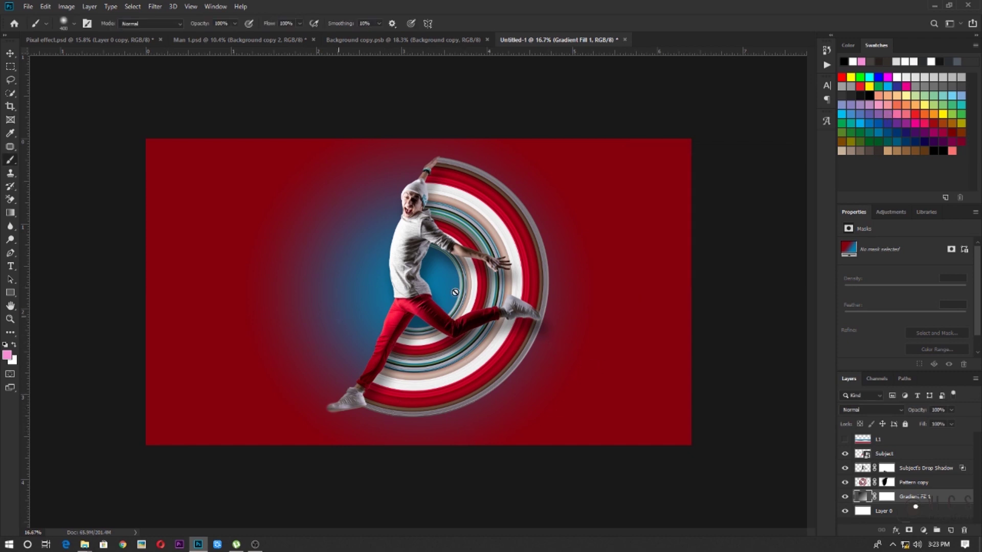
Shift the radial gradient slightly right so its blue glow is centred behind the man and the ring.
{"action": "scroll", "coordinate": [471, 331], "scroll_direction": "up", "scroll_amount": 7}
{"action": "left_click_drag", "start_coordinate": [479, 248], "coordinate": [481, 358]}
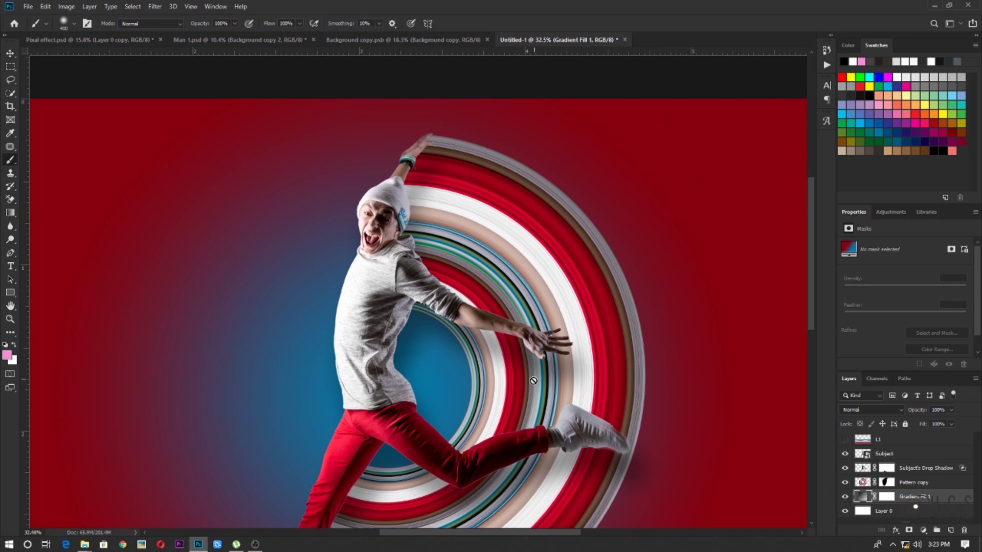
{"action": "scroll", "coordinate": [534, 382], "scroll_direction": "down", "scroll_amount": 7}
{"action": "double_click", "coordinate": [862, 500]}
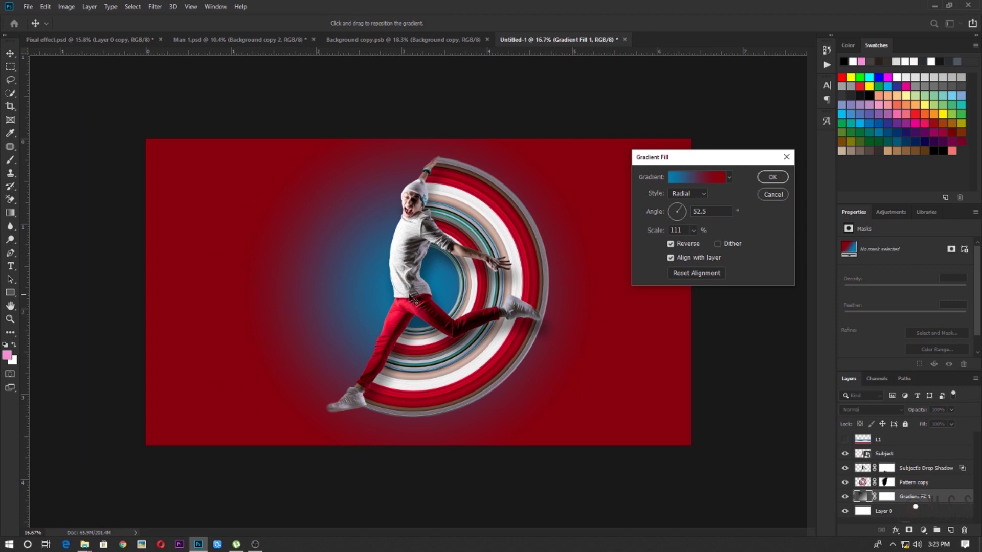
{"action": "left_click_drag", "start_coordinate": [428, 290], "coordinate": [449, 286]}
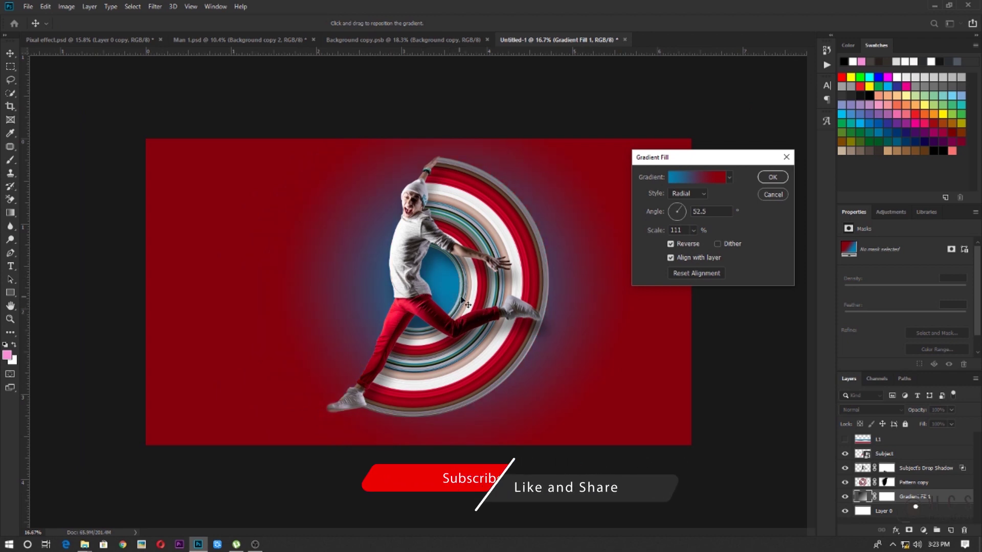
{"action": "left_click", "coordinate": [772, 177]}
{"action": "key", "text": "b"}
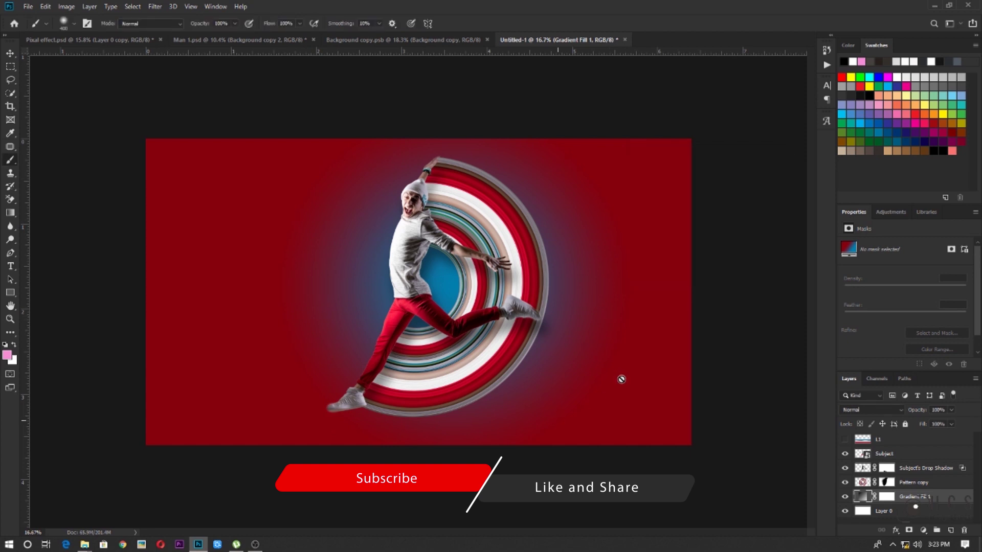
Examine the new gradient background around the man and the ring, both zoomed in and over the full canvas.
{"action": "key", "text": "ctrl+minus"}
{"action": "scroll", "coordinate": [621, 380], "scroll_direction": "up", "scroll_amount": 10}
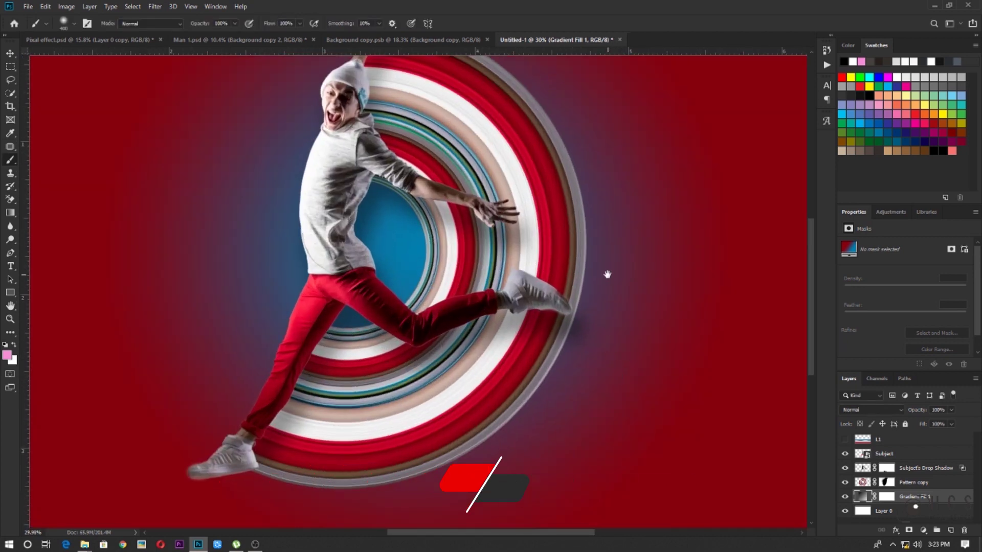
{"action": "left_click_drag", "start_coordinate": [608, 275], "coordinate": [596, 307]}
{"action": "key", "text": "ctrl+0"}
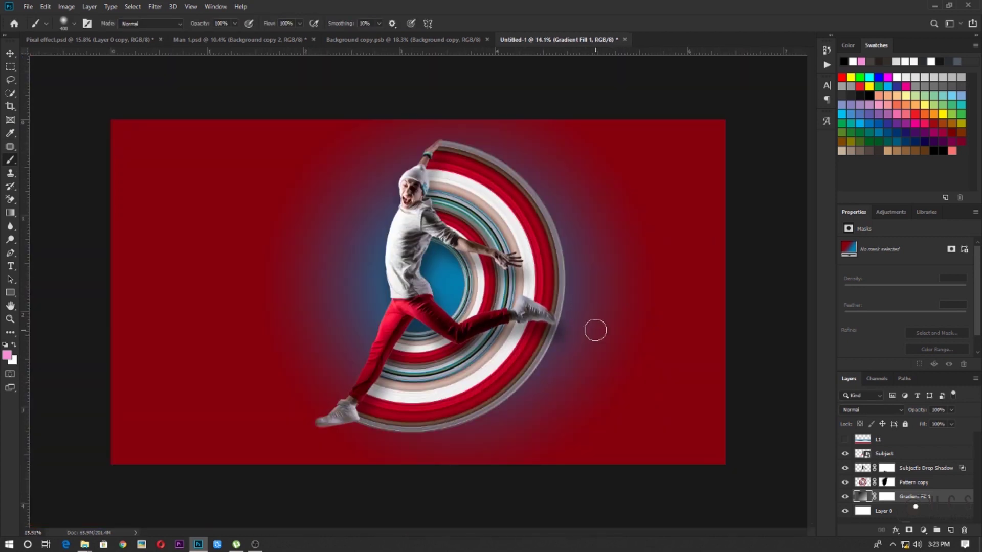
{"action": "scroll", "coordinate": [596, 332], "scroll_direction": "up", "scroll_amount": 2}
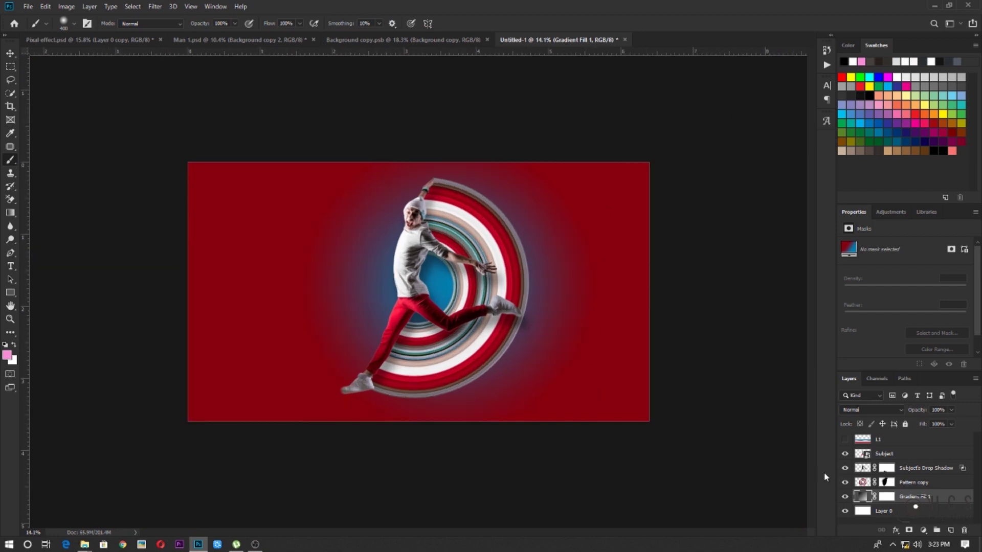
{"action": "scroll", "coordinate": [526, 275], "scroll_direction": "up", "scroll_amount": 16}
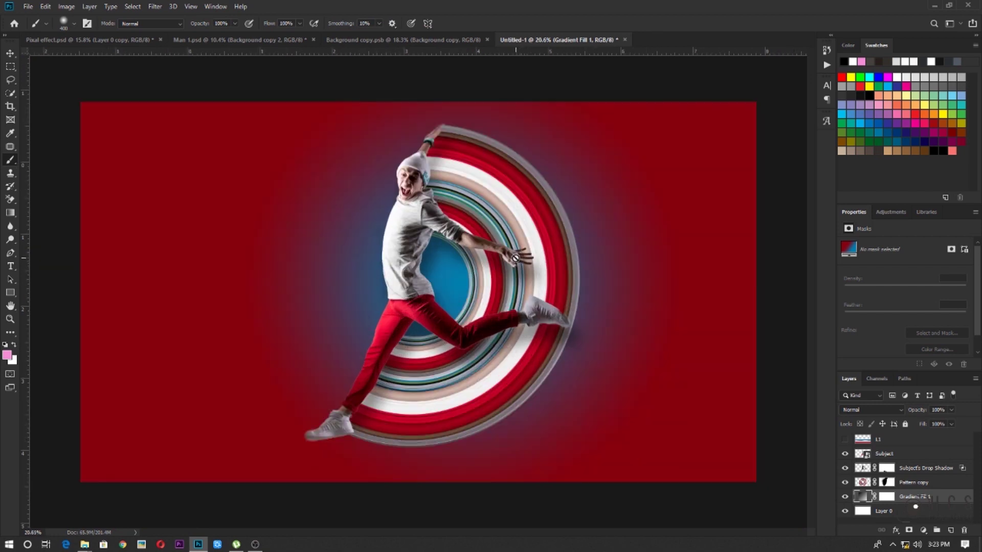
{"action": "scroll", "coordinate": [526, 274], "scroll_direction": "down", "scroll_amount": 10}
{"action": "scroll", "coordinate": [526, 275], "scroll_direction": "down", "scroll_amount": 3}
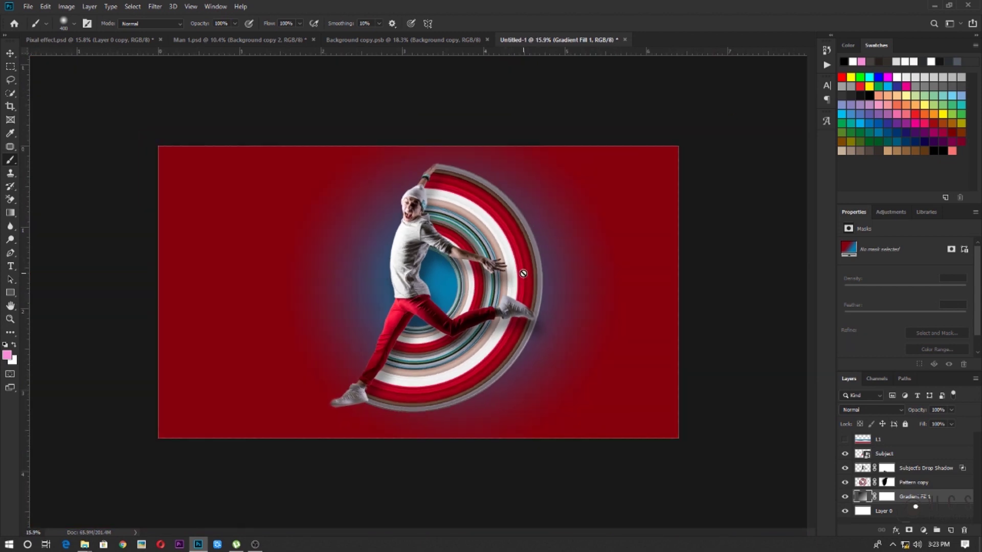
{"action": "scroll", "coordinate": [522, 272], "scroll_direction": "up", "scroll_amount": 1}
{"action": "scroll", "coordinate": [598, 344], "scroll_direction": "down", "scroll_amount": 1}
Create a new layer above the gradient fill and paint one soft black spot left of the man with a 1400 px brush.
{"action": "left_click", "coordinate": [950, 531]}
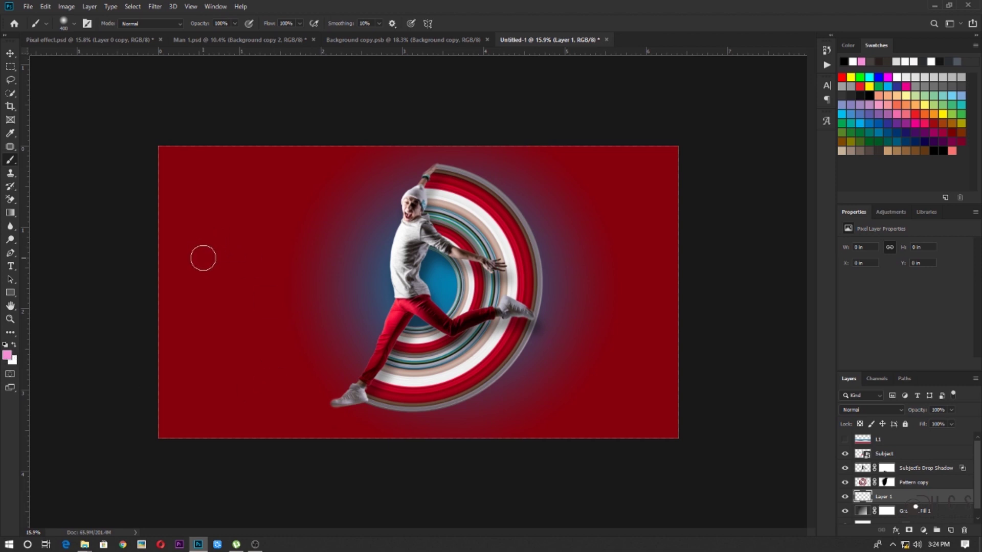
{"action": "key", "text": "d"}
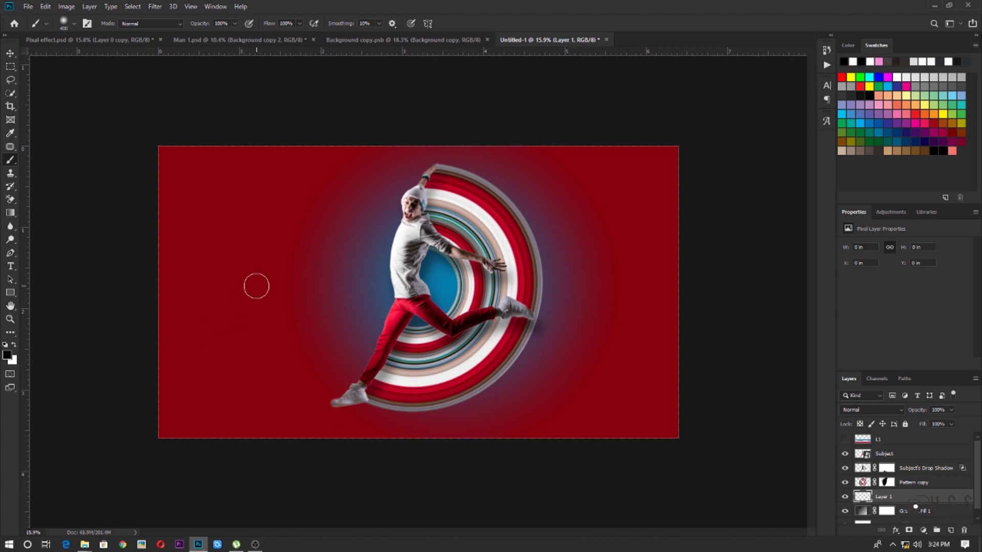
{"action": "key", "text": "bracketright"}
{"action": "key", "text": "bracketright"}
{"action": "key", "text": "bracketright"}
{"action": "key", "text": "bracketright"}
{"action": "key", "text": "bracketright"}
{"action": "key", "text": "bracketright"}
{"action": "key", "text": "bracketright"}
{"action": "key", "text": "bracketright"}
{"action": "key", "text": "bracketright"}
{"action": "key", "text": "bracketright"}
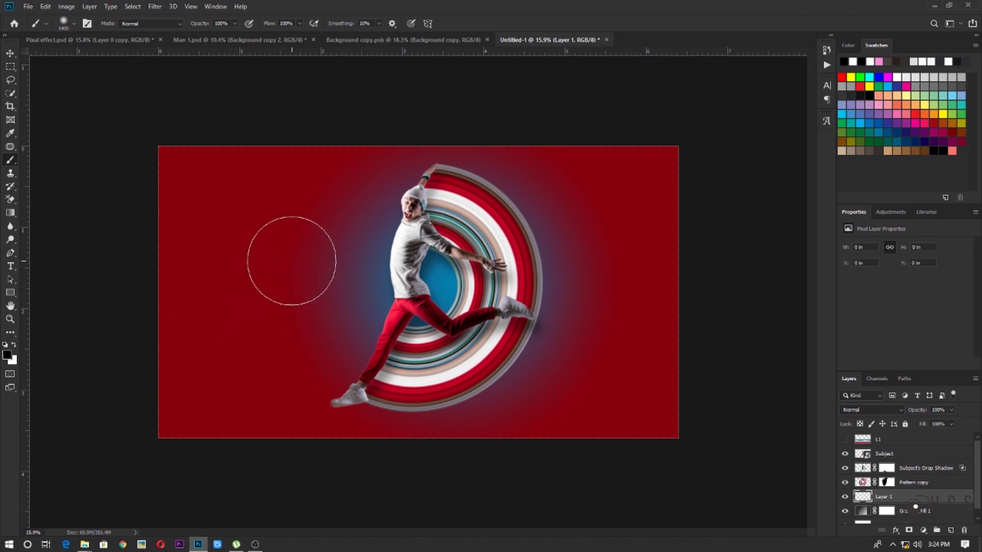
{"action": "left_click", "coordinate": [291, 261]}
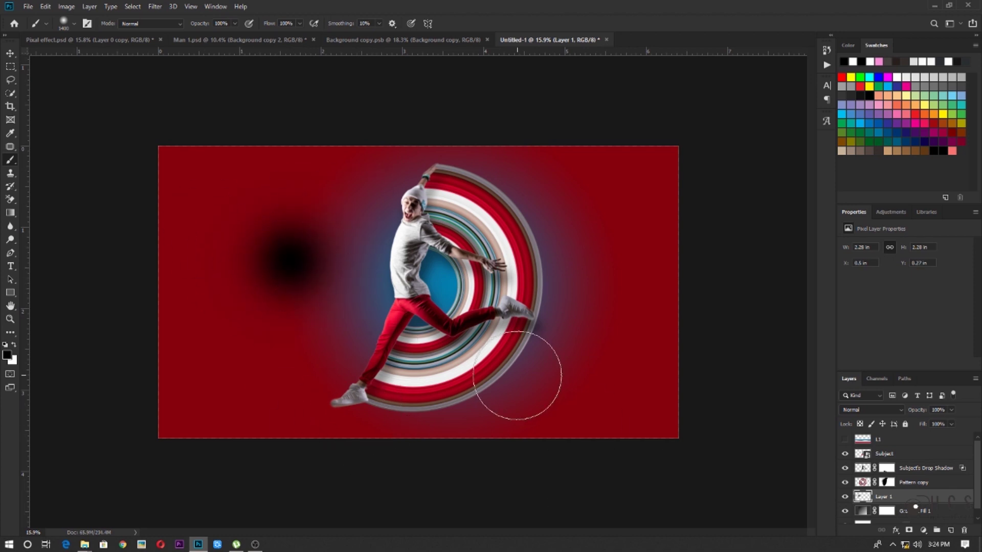
Squash the black spot to about 17% height, stretch it to about 243% width and place it beneath the man's feet.
{"action": "left_click", "coordinate": [11, 53]}
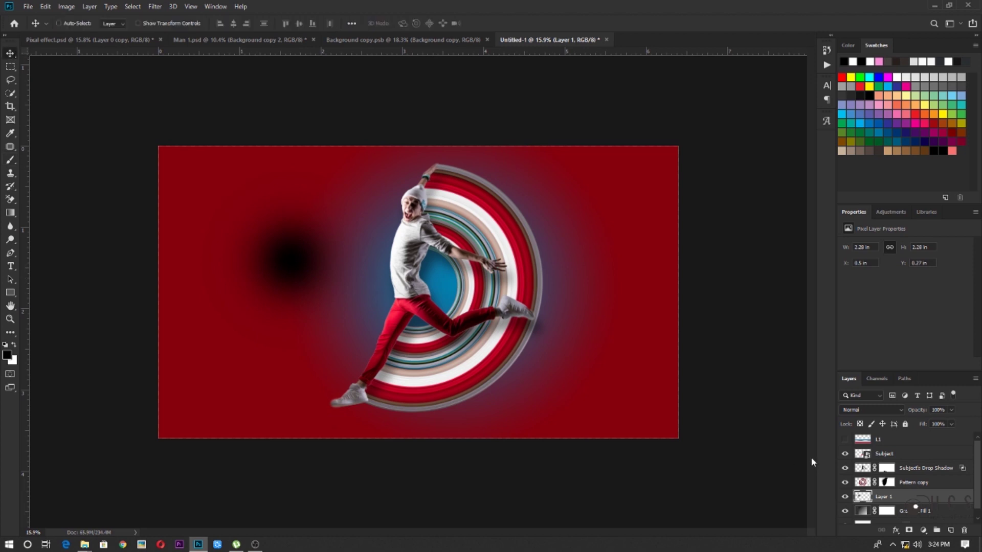
{"action": "key", "text": "ctrl+t"}
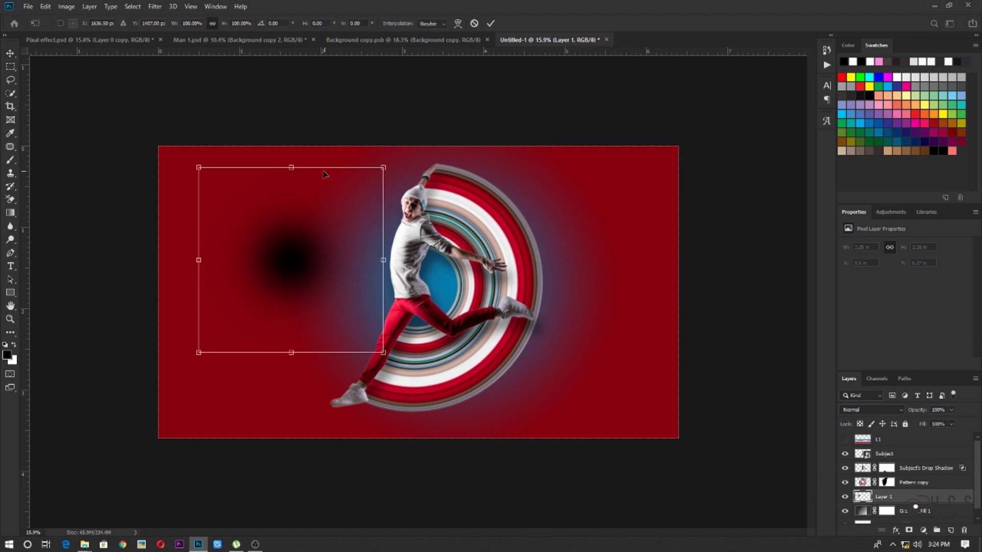
{"action": "left_click_drag", "start_coordinate": [287, 166], "coordinate": [285, 321]}
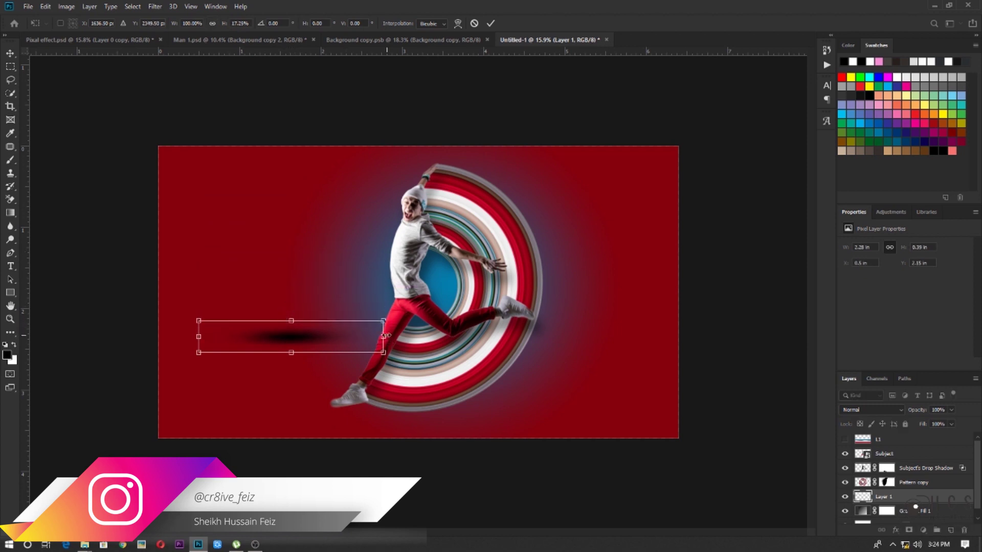
{"action": "left_click_drag", "start_coordinate": [387, 336], "coordinate": [651, 325]}
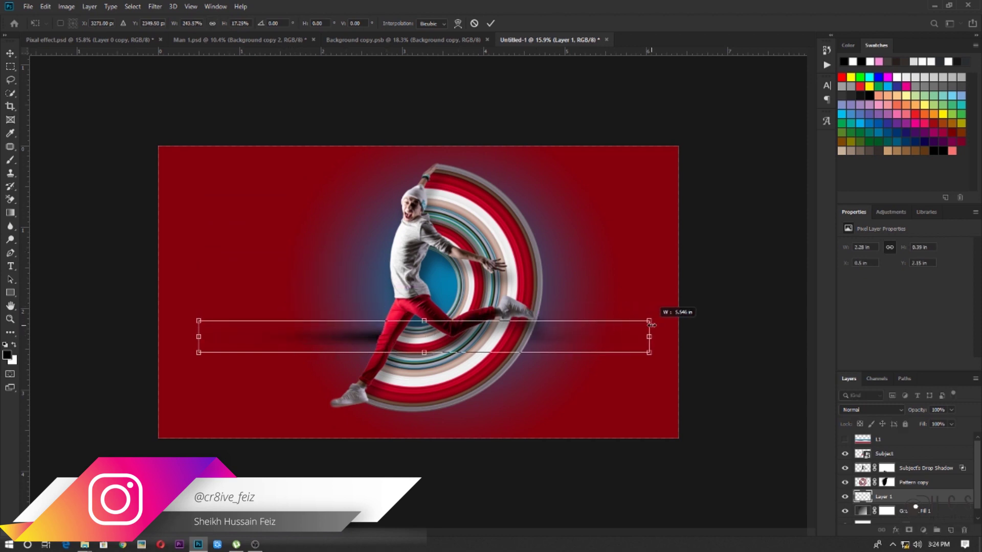
{"action": "left_click_drag", "start_coordinate": [559, 335], "coordinate": [543, 413]}
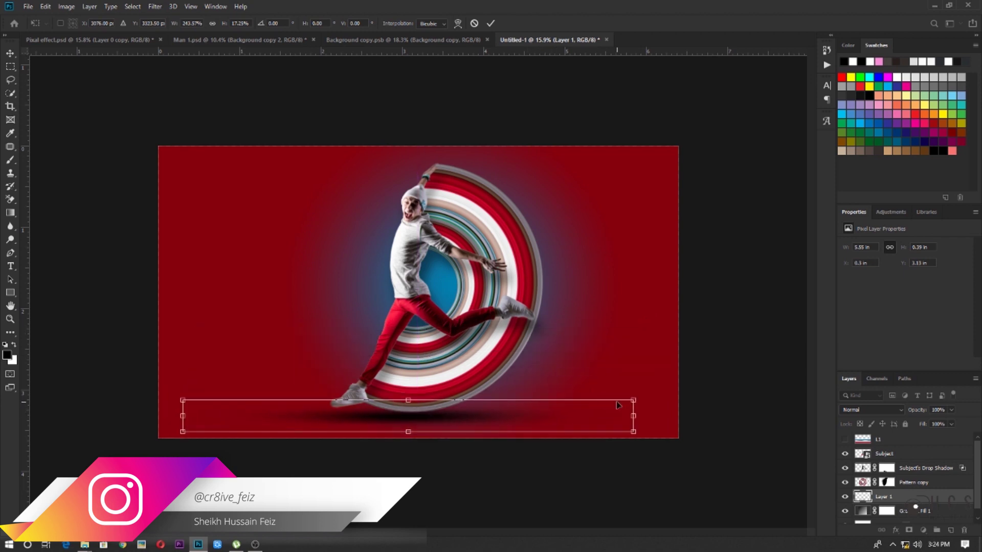
Widen the ground shadow to about 9.7 in so it extends past both canvas edges, centred beneath the man and the ring.
{"action": "left_click_drag", "start_coordinate": [634, 416], "coordinate": [677, 416]}
{"action": "left_click_drag", "start_coordinate": [557, 416], "coordinate": [546, 417]}
{"action": "left_click_drag", "start_coordinate": [666, 416], "coordinate": [711, 416]}
{"action": "left_click_drag", "start_coordinate": [544, 419], "coordinate": [510, 420]}
{"action": "left_click_drag", "start_coordinate": [678, 416], "coordinate": [800, 417]}
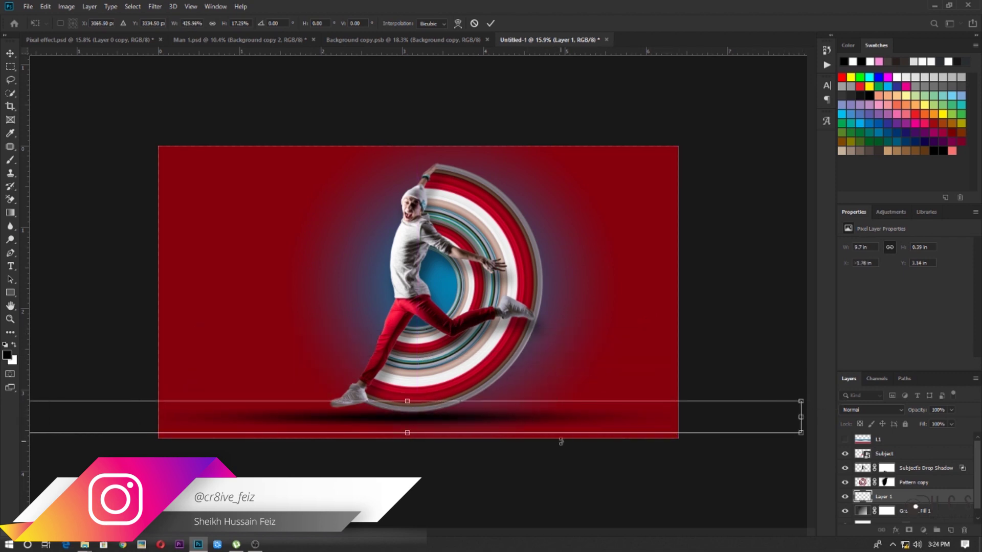
{"action": "key", "text": "Return"}
Reduce the ground shadow layer's opacity to 54%.
{"action": "key", "text": "5"}
{"action": "key", "text": "4"}
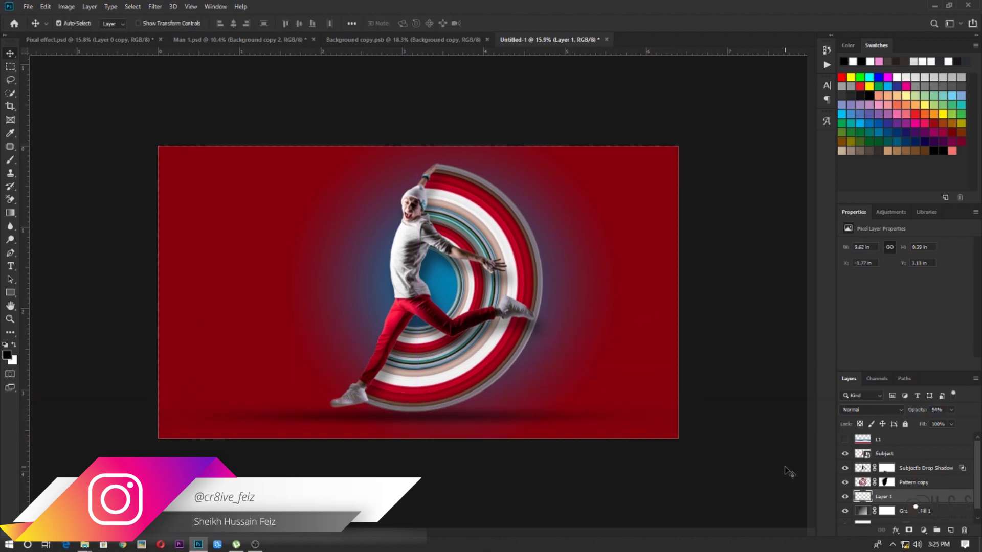
{"action": "scroll", "coordinate": [435, 268], "scroll_direction": "up", "scroll_amount": 3}
{"action": "scroll", "coordinate": [434, 269], "scroll_direction": "down", "scroll_amount": 3}
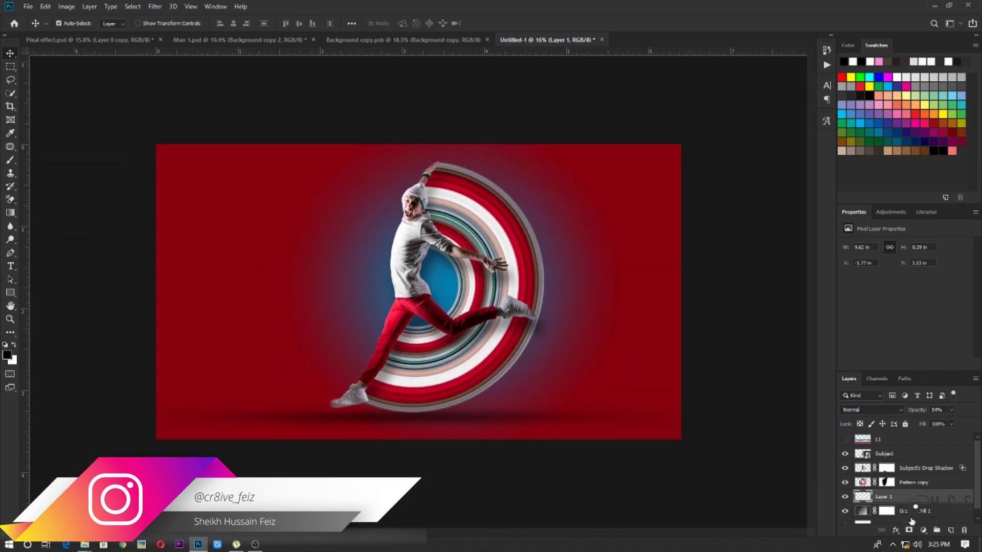
Add a black-to-transparent gradient fill layer above the Subject layer, with radial style and reversed colours.
{"action": "left_click", "coordinate": [913, 452]}
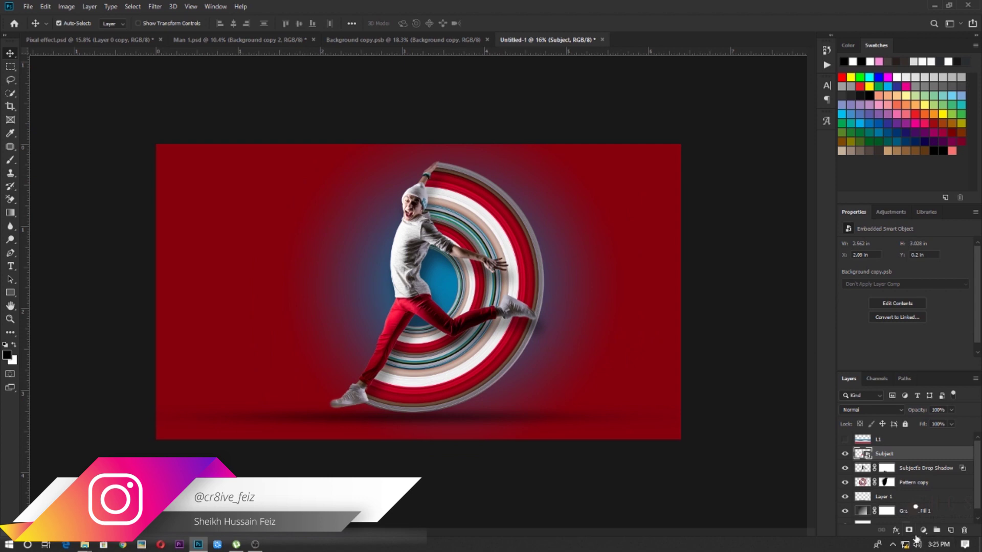
{"action": "left_click", "coordinate": [924, 530]}
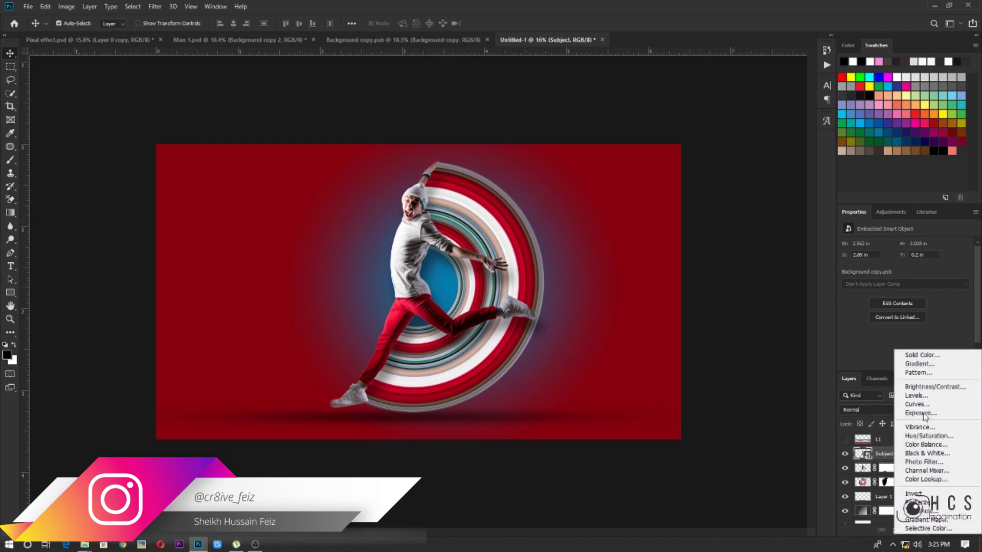
{"action": "left_click", "coordinate": [915, 365]}
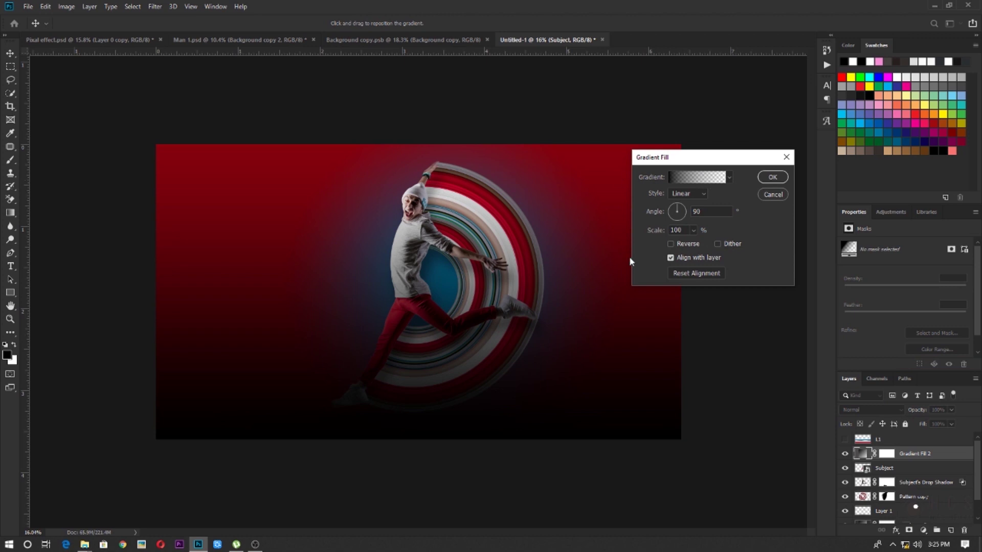
{"action": "left_click", "coordinate": [706, 193]}
{"action": "left_click", "coordinate": [685, 216]}
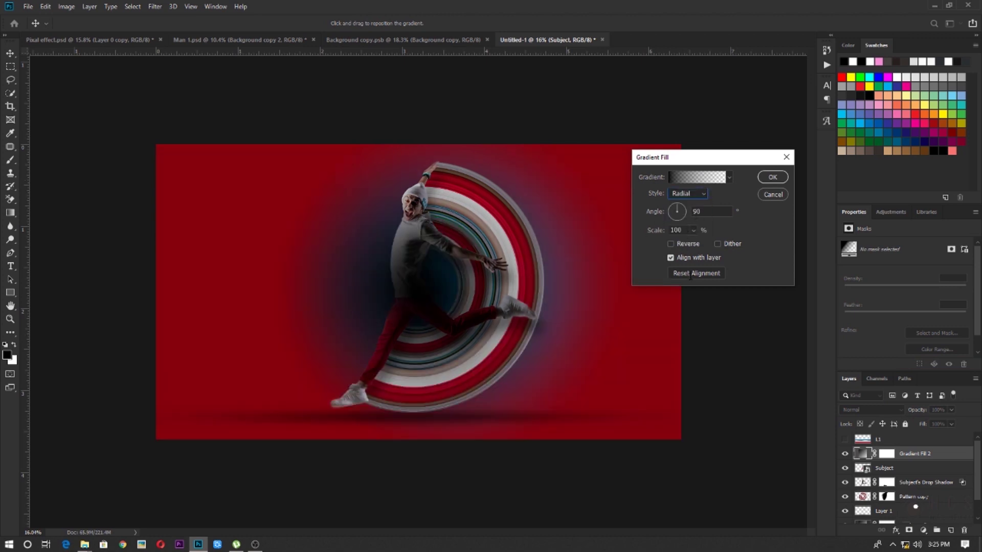
{"action": "left_click", "coordinate": [671, 244]}
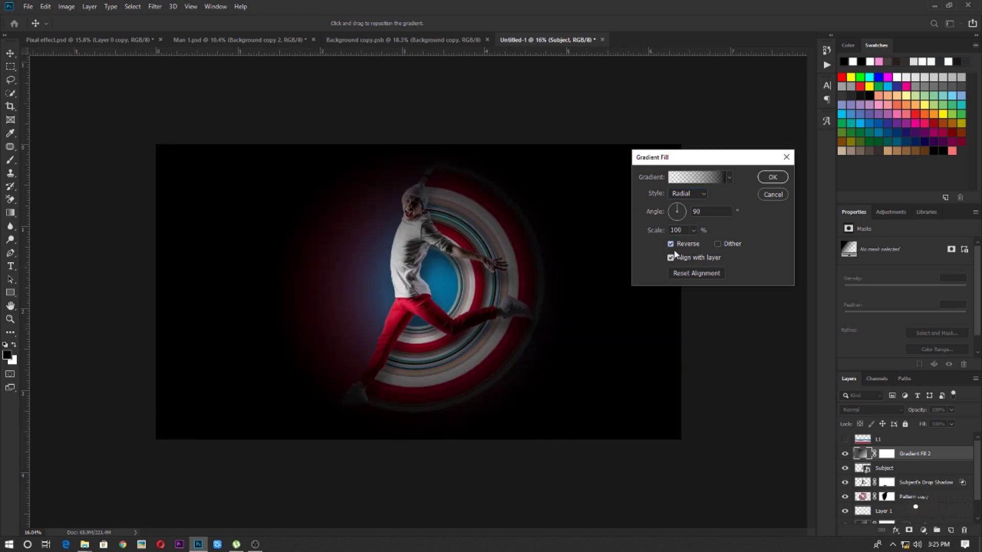
Set the new gradient fill's angle to 46.51° and scale to 286%, and set its layer to Soft Light blending.
{"action": "left_click_drag", "start_coordinate": [684, 207], "coordinate": [683, 206]}
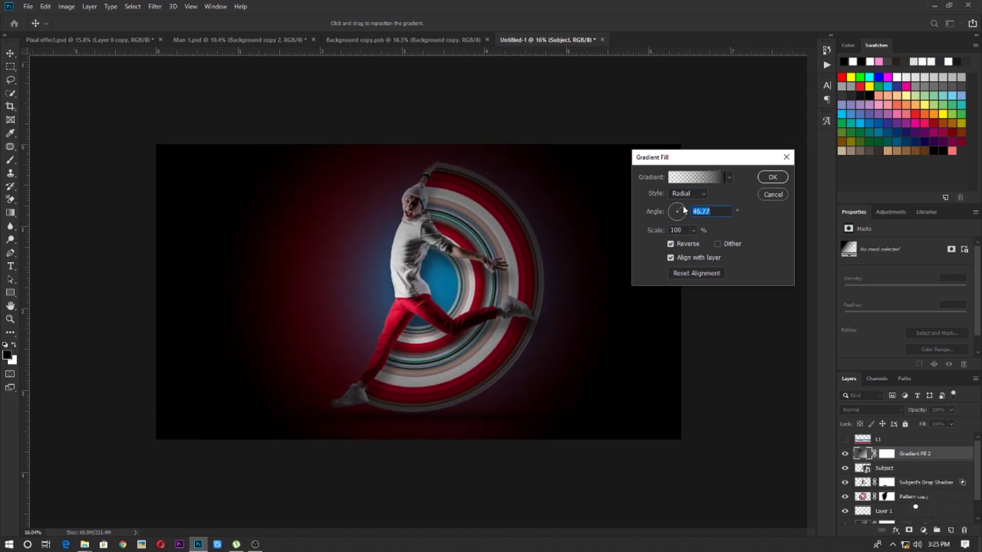
{"action": "left_click", "coordinate": [684, 206]}
{"action": "left_click", "coordinate": [694, 231]}
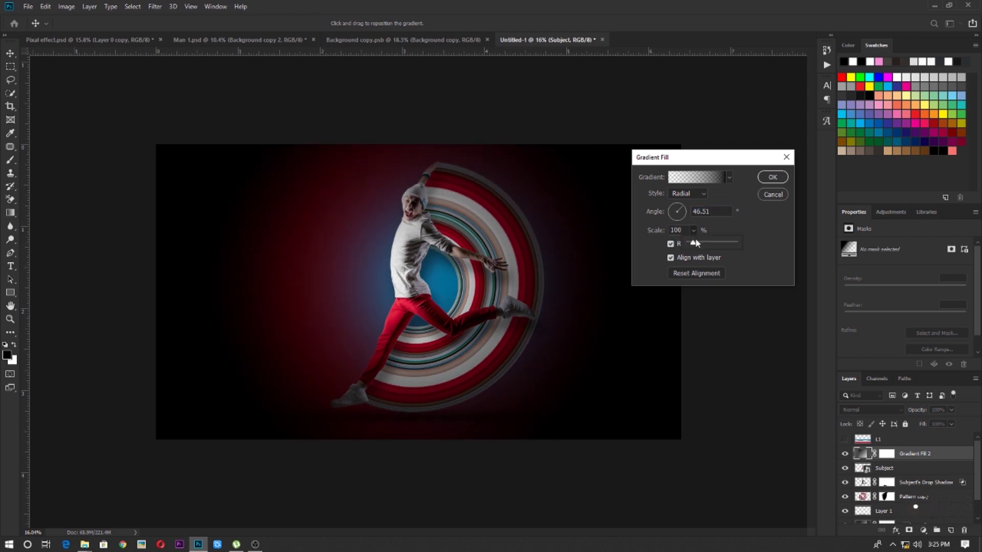
{"action": "left_click_drag", "start_coordinate": [694, 244], "coordinate": [703, 248]}
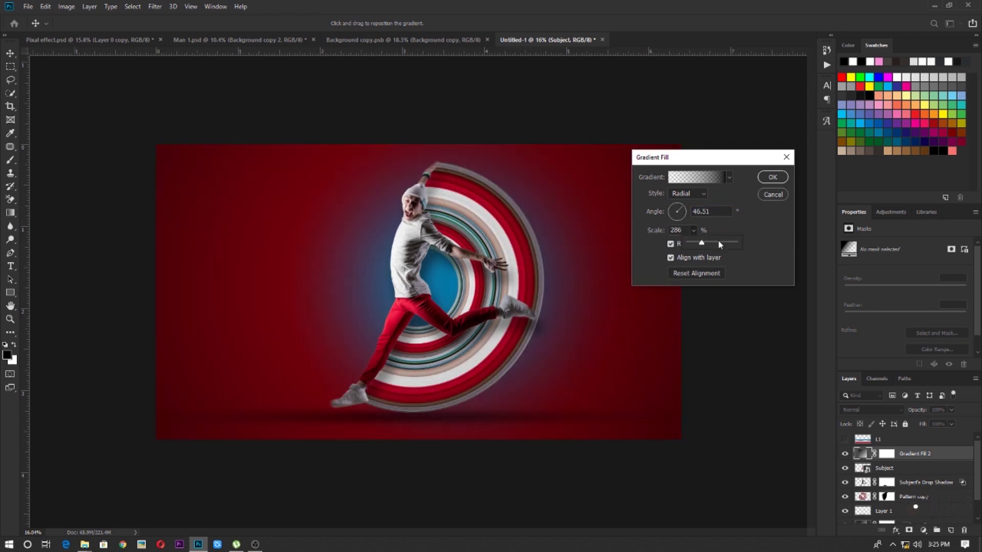
{"action": "left_click", "coordinate": [772, 176]}
{"action": "left_click", "coordinate": [870, 411]}
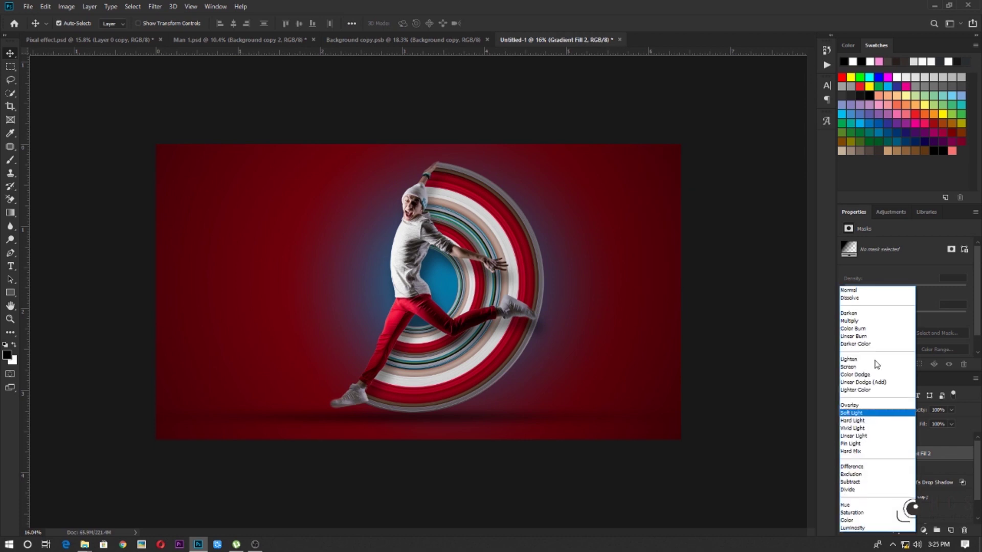
{"action": "left_click", "coordinate": [863, 413]}
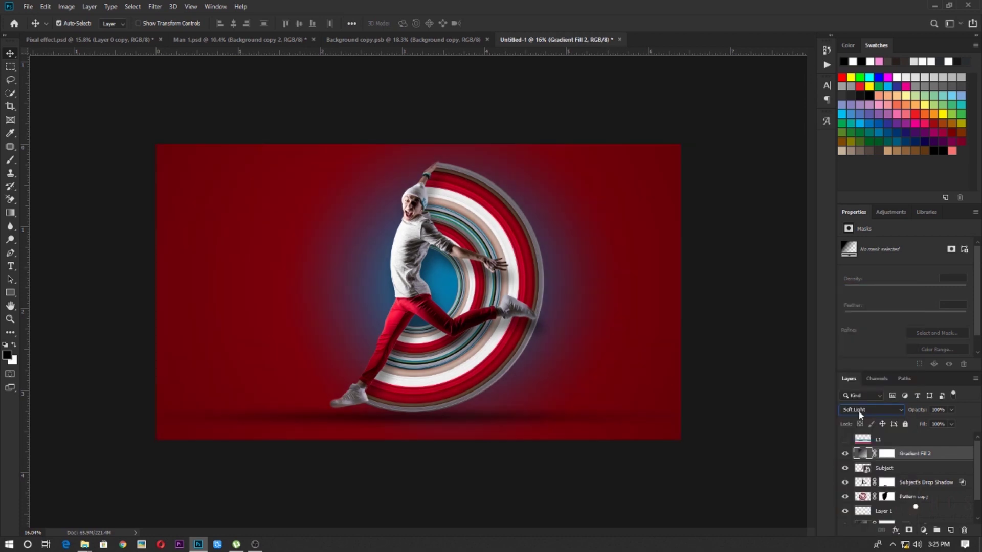
Compare the image with and without the Soft Light gradient vignette.
{"action": "left_click", "coordinate": [843, 456]}
{"action": "left_click", "coordinate": [843, 456]}
{"action": "left_click", "coordinate": [844, 455]}
{"action": "left_click", "coordinate": [842, 455]}
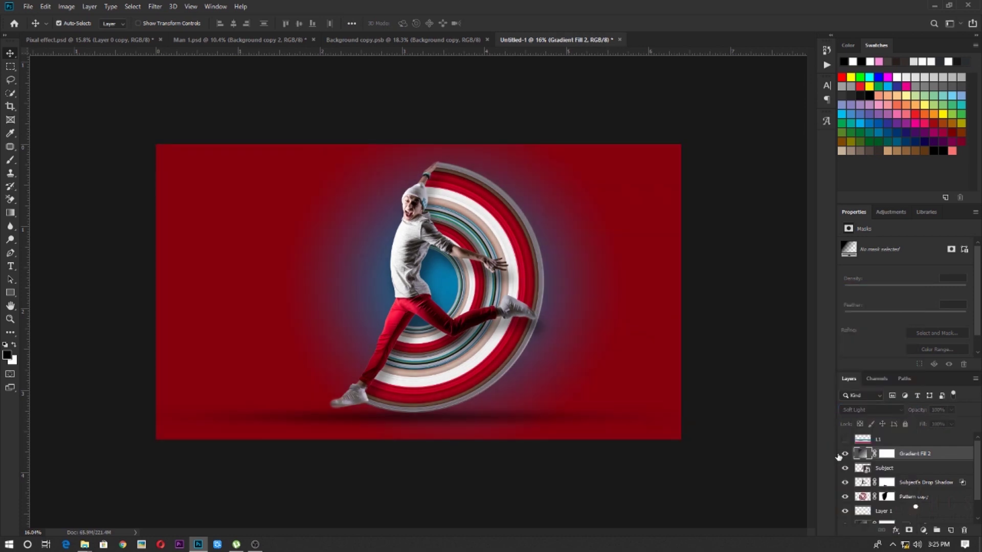
{"action": "left_click", "coordinate": [841, 455]}
{"action": "left_click", "coordinate": [841, 454]}
{"action": "left_click", "coordinate": [841, 455]}
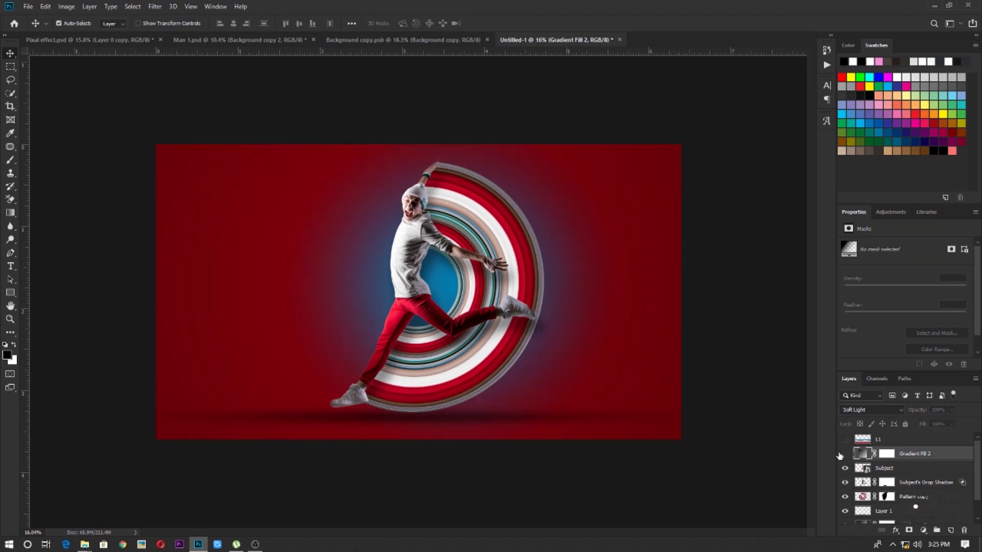
{"action": "left_click", "coordinate": [841, 455]}
{"action": "left_click", "coordinate": [841, 454]}
{"action": "left_click", "coordinate": [841, 455]}
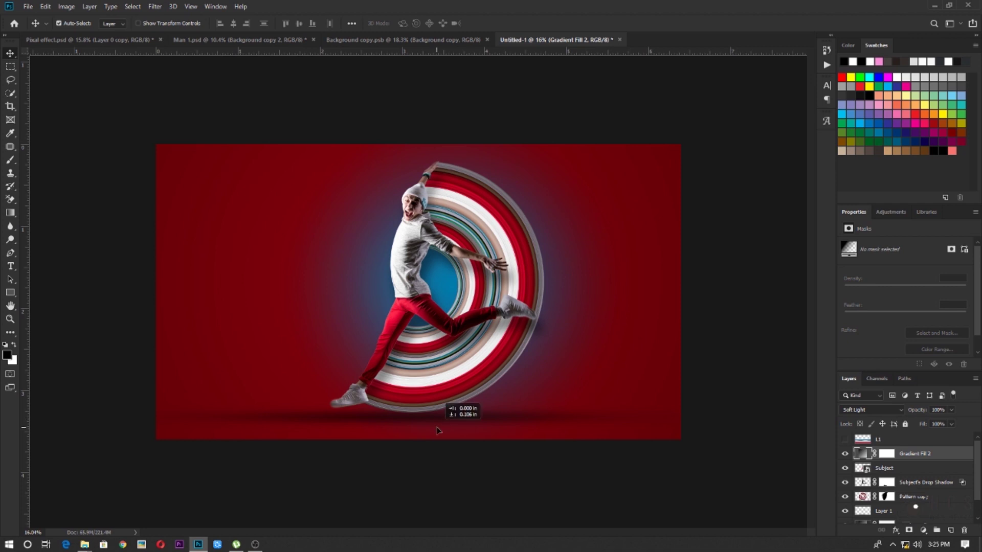
Shift the ground shadow on Layer 1 slightly right and down, to about X -1.75 in and Y 3.14 in.
{"action": "left_click", "coordinate": [895, 468]}
{"action": "scroll", "coordinate": [901, 485], "scroll_direction": "down", "scroll_amount": 2}
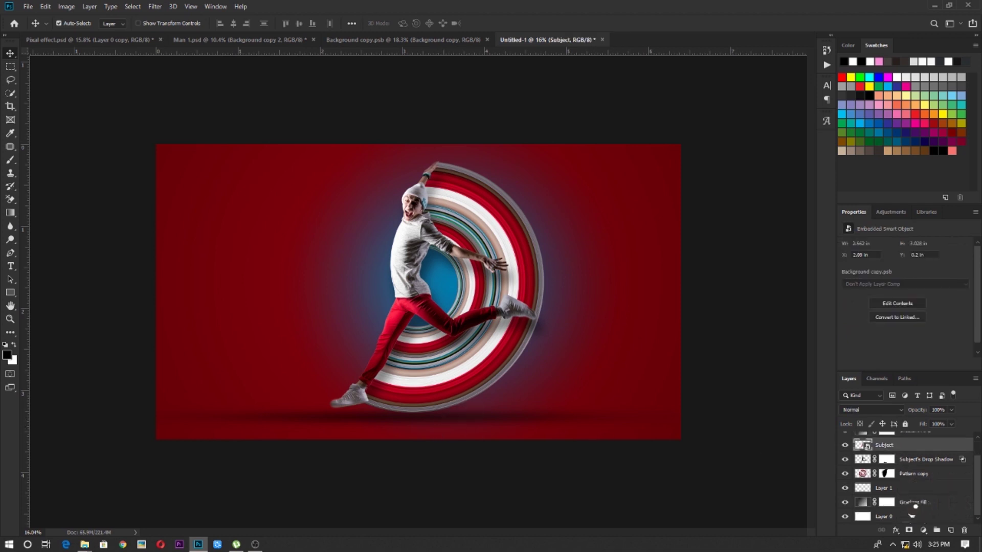
{"action": "left_click", "coordinate": [898, 478]}
{"action": "left_click", "coordinate": [898, 489]}
{"action": "left_click_drag", "start_coordinate": [444, 418], "coordinate": [438, 426]}
{"action": "left_click", "coordinate": [872, 495]}
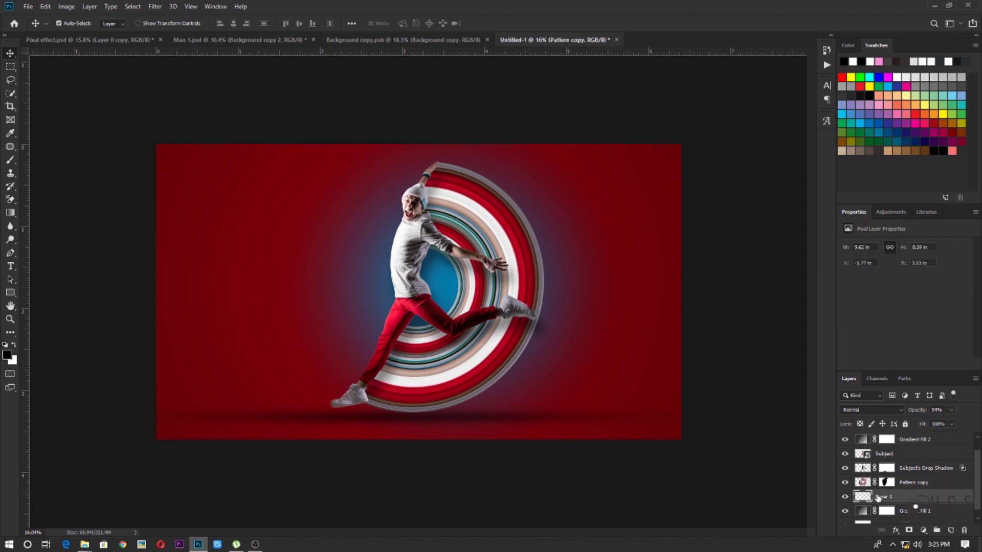
{"action": "key", "text": "ctrl+t"}
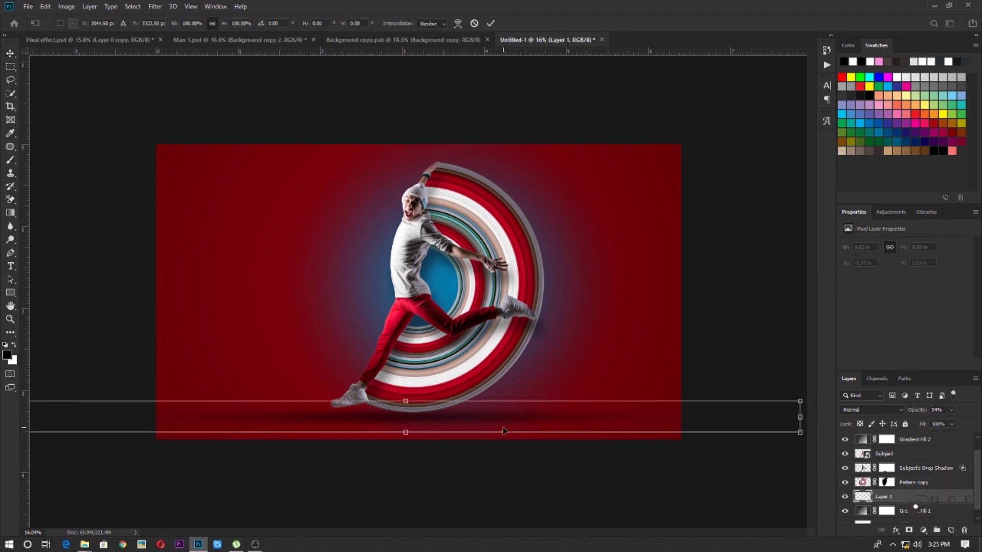
{"action": "left_click_drag", "start_coordinate": [503, 431], "coordinate": [500, 425]}
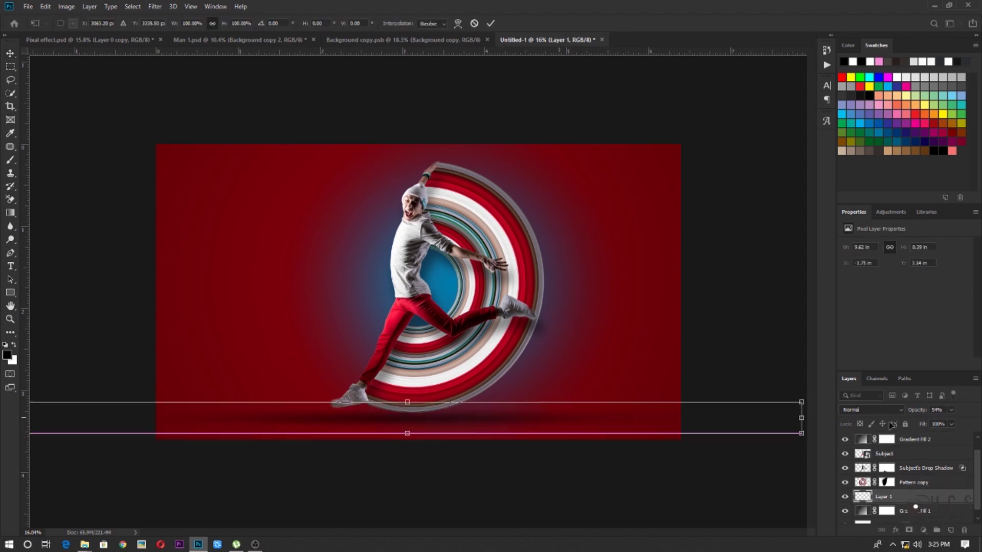
{"action": "key", "text": "Return"}
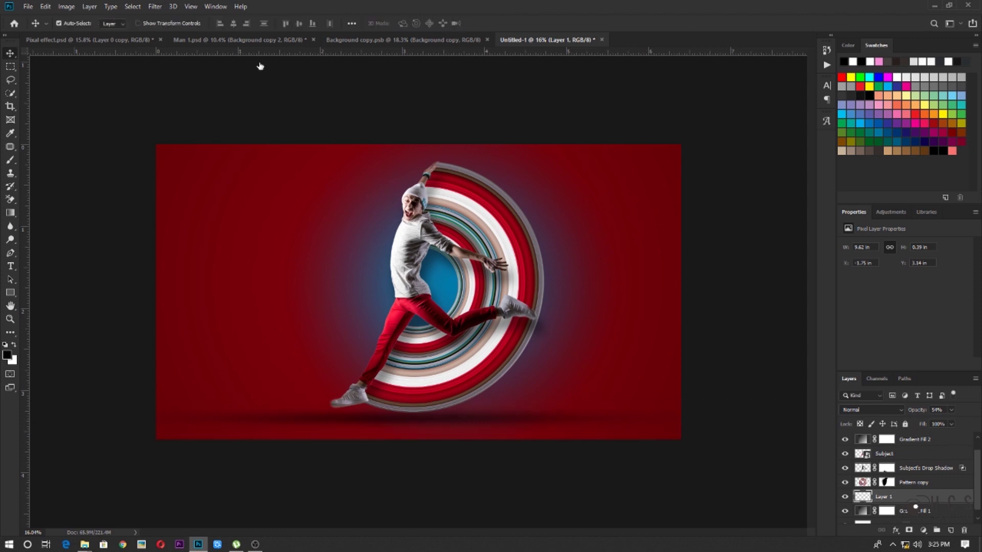
Soften the ground shadow with a Gaussian Blur.
{"action": "left_click", "coordinate": [157, 7]}
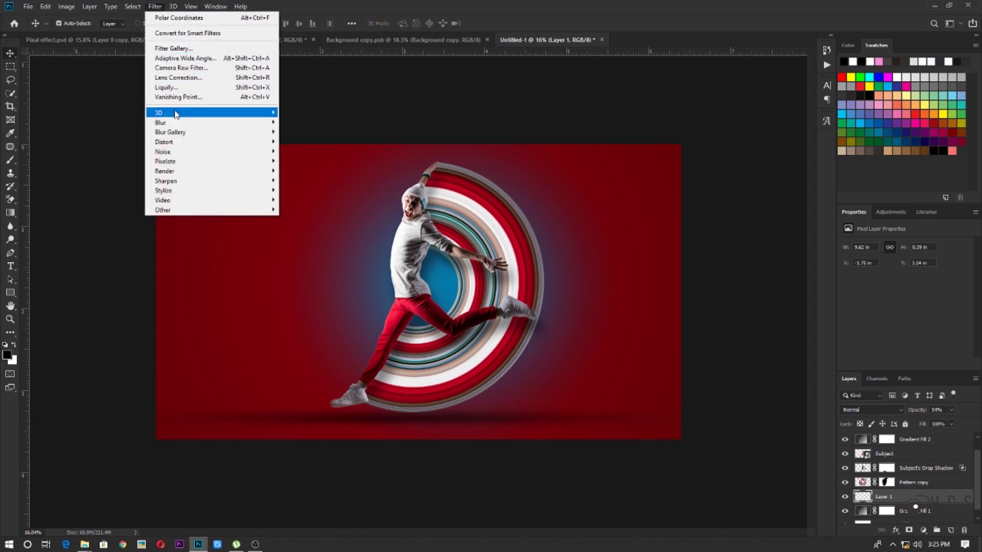
{"action": "mouse_move", "coordinate": [256, 123]}
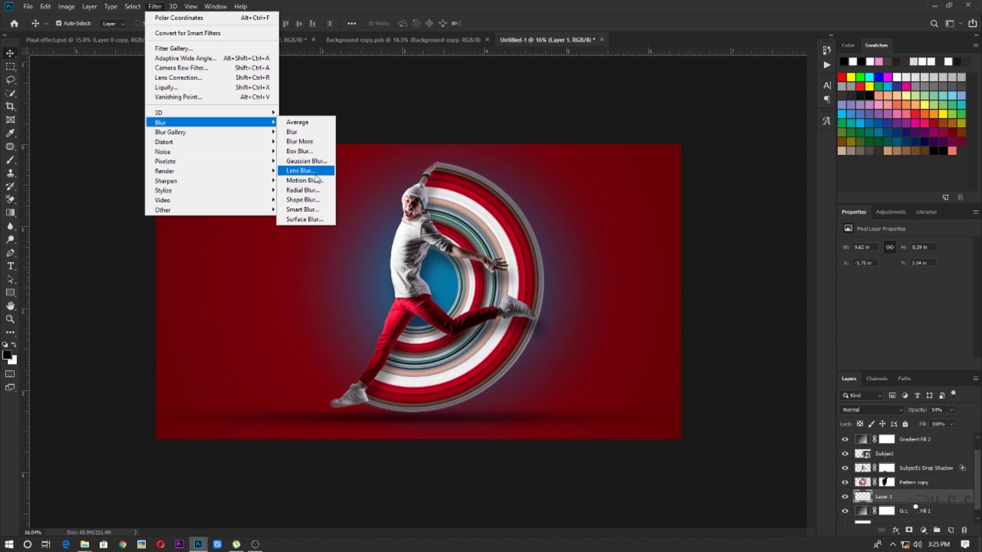
{"action": "left_click", "coordinate": [307, 160]}
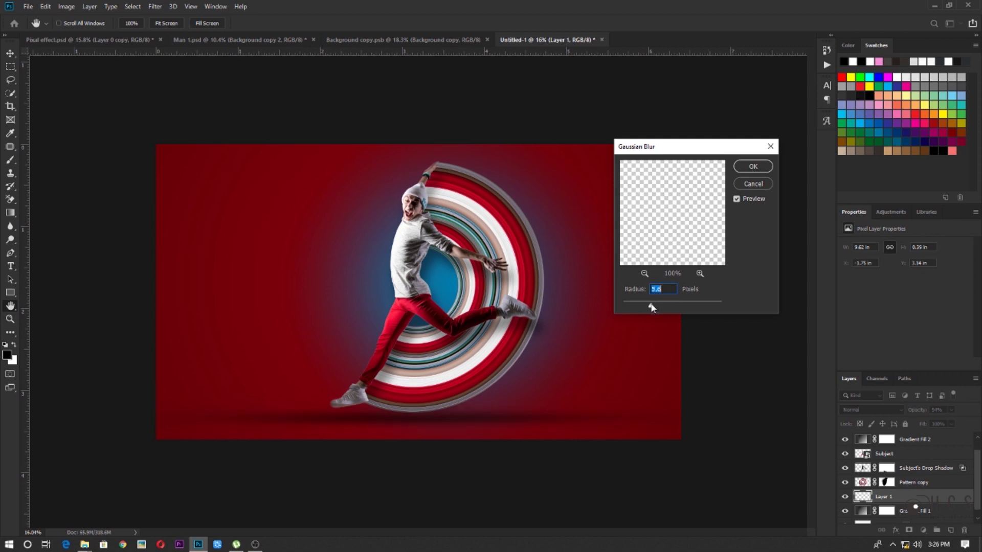
{"action": "left_click", "coordinate": [753, 166]}
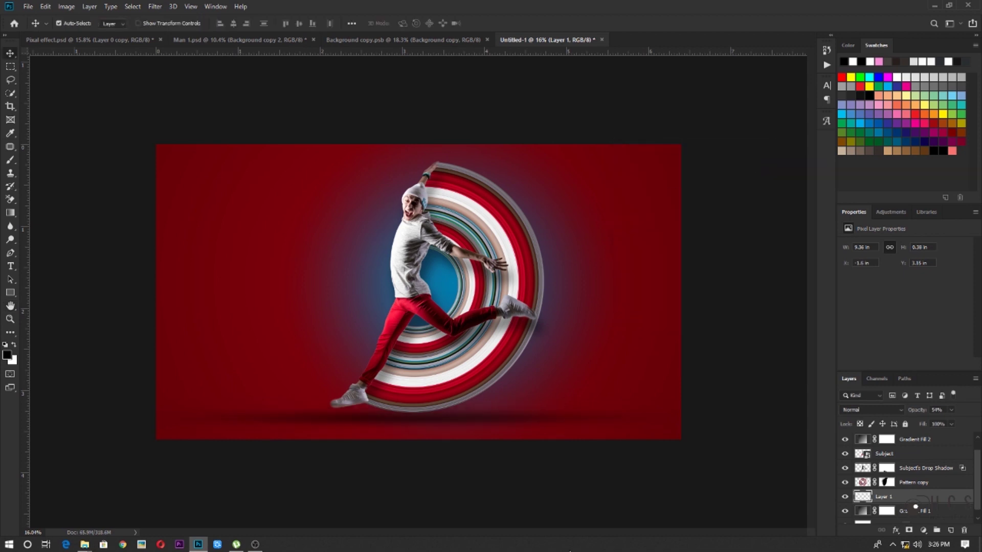
Move the ground shadow layer above the Pattern copy layer and compare the image with and without it.
{"action": "left_click", "coordinate": [458, 422]}
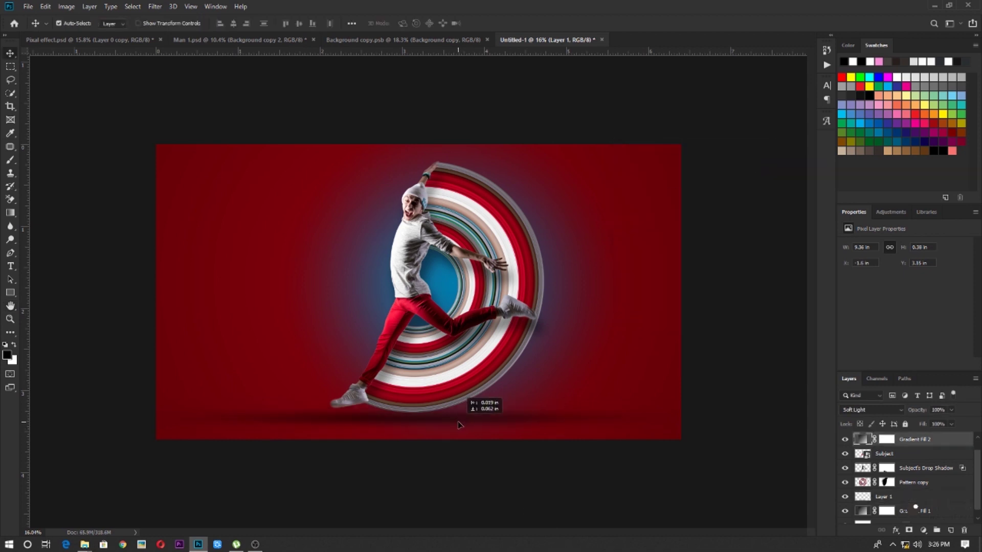
{"action": "left_click", "coordinate": [893, 496]}
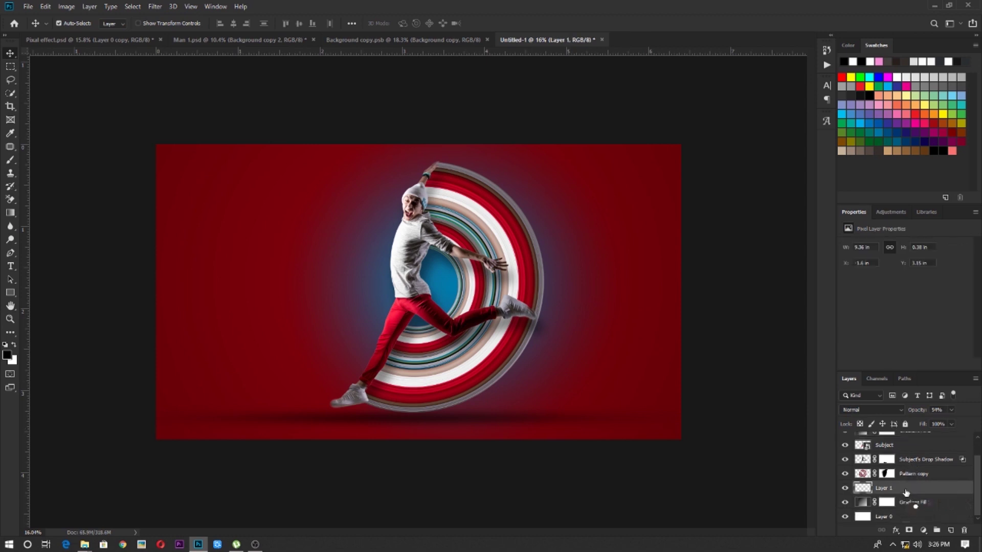
{"action": "scroll", "coordinate": [902, 483], "scroll_direction": "down", "scroll_amount": 1}
{"action": "left_click_drag", "start_coordinate": [904, 474], "coordinate": [903, 476]}
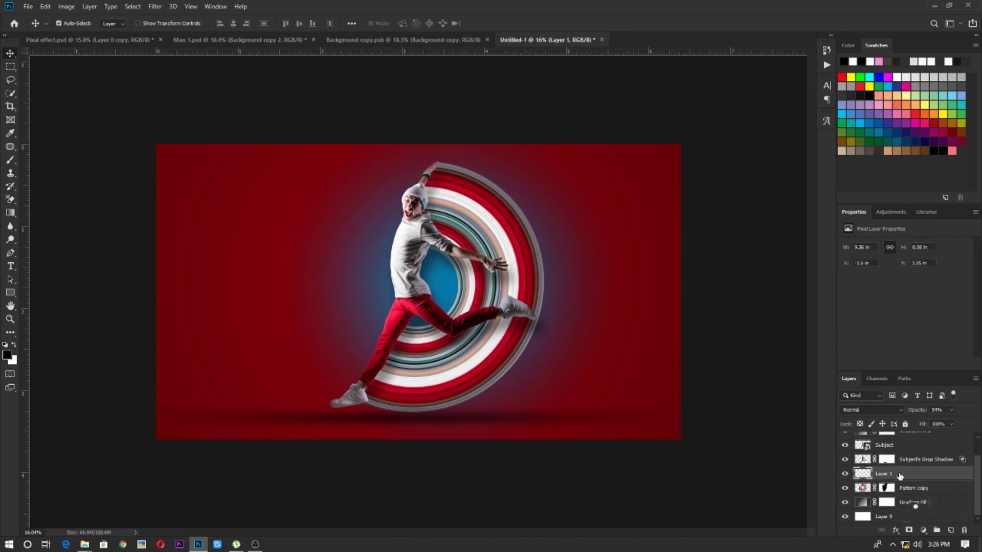
{"action": "left_click", "coordinate": [845, 474]}
{"action": "left_click", "coordinate": [846, 475]}
{"action": "left_click", "coordinate": [846, 476]}
{"action": "left_click", "coordinate": [846, 475]}
Scale the ground shadow on Layer 1 proportionally to about 57.5% and shift it left beneath the man's front foot.
{"action": "key", "text": "ctrl+t"}
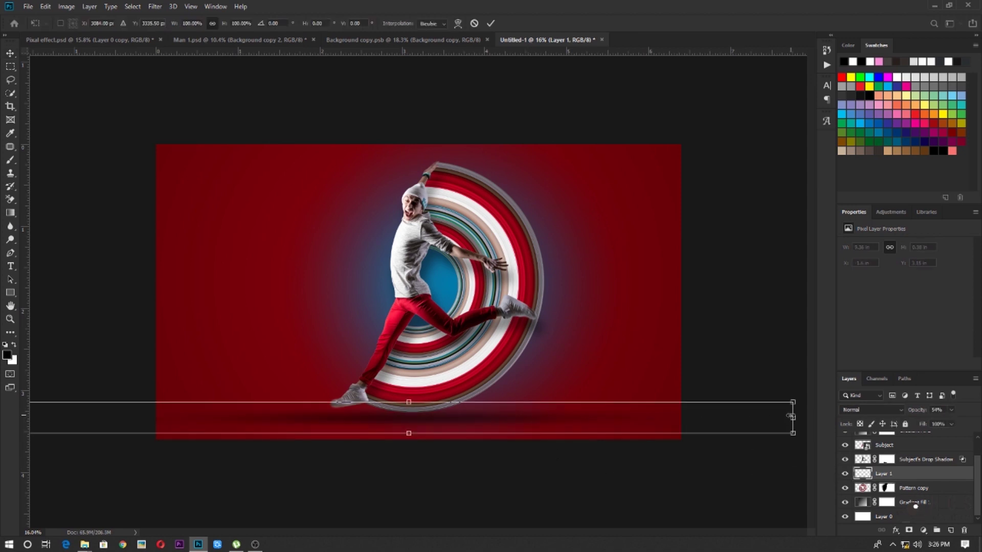
{"action": "left_click_drag", "start_coordinate": [790, 416], "coordinate": [628, 421]}
{"action": "left_click_drag", "start_coordinate": [490, 421], "coordinate": [447, 415]}
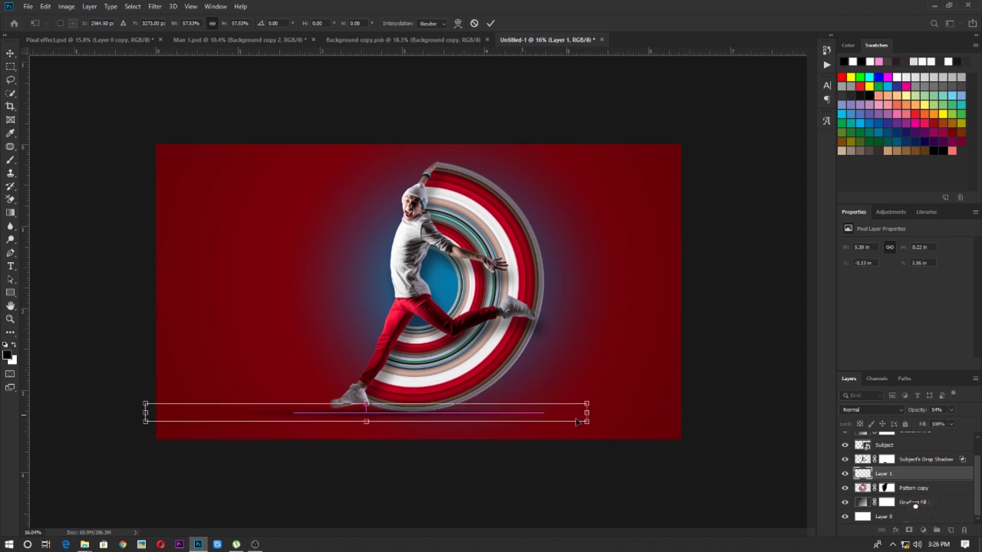
{"action": "left_click", "coordinate": [710, 421]}
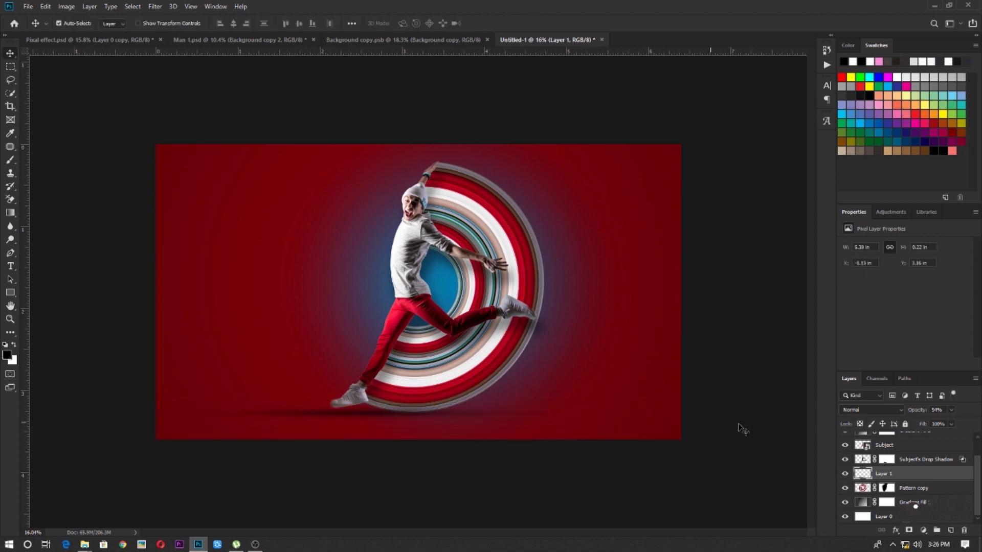
Move the ground shadow on Layer 1 right and slightly down, to about X 0.38 in and Y 3.23 in.
{"action": "left_click", "coordinate": [363, 424]}
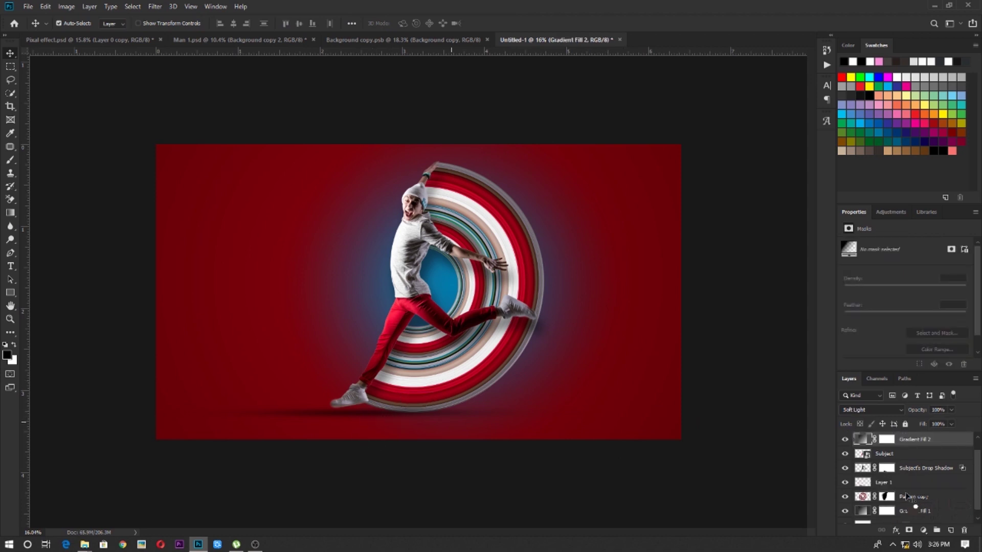
{"action": "left_click", "coordinate": [889, 482]}
{"action": "key", "text": "ctrl+t"}
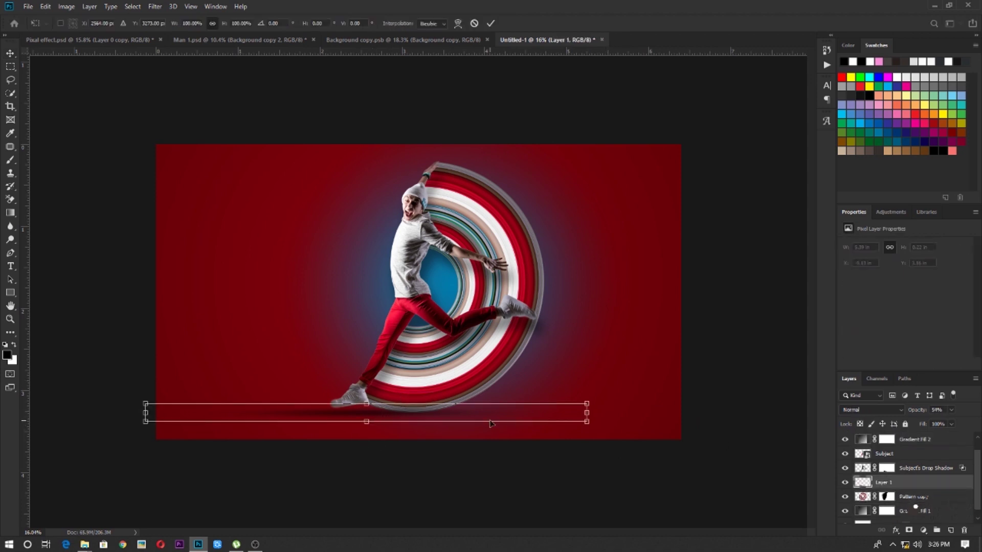
{"action": "left_click_drag", "start_coordinate": [533, 424], "coordinate": [575, 428]}
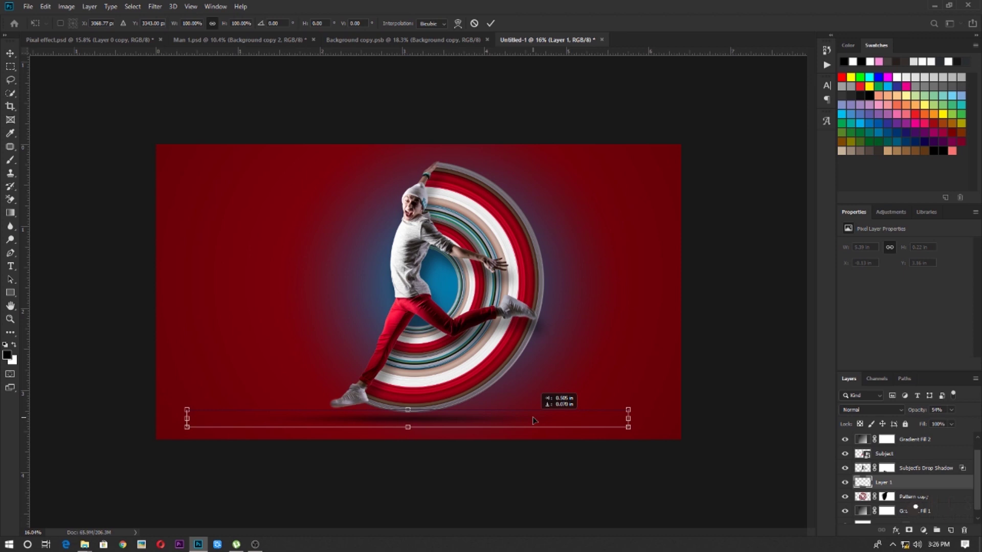
{"action": "left_click", "coordinate": [733, 442]}
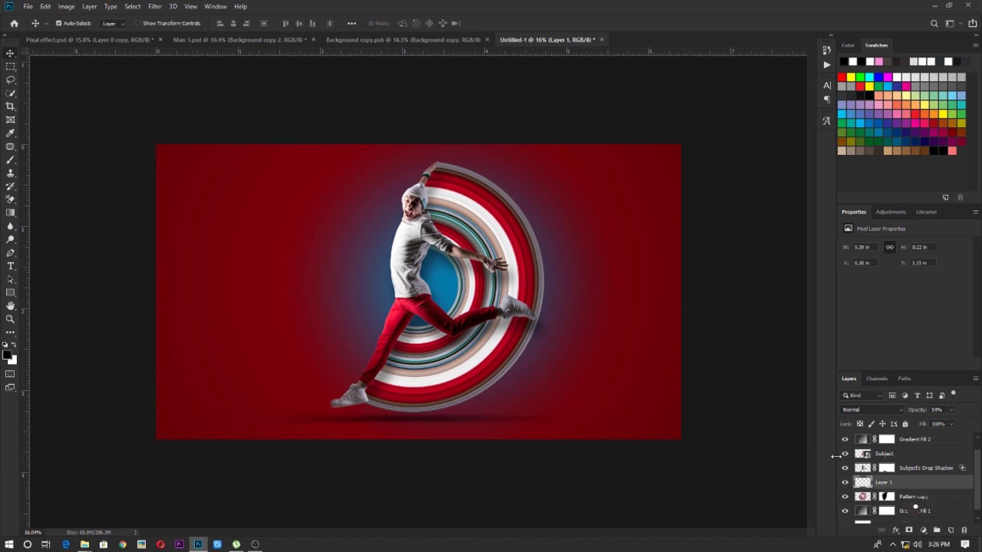
Examine the Subject's Drop Shadow and Subject layers in isolation, restoring all layers each time, and select the Subject layer.
{"action": "scroll", "coordinate": [866, 488], "scroll_direction": "down", "scroll_amount": 1}
{"action": "scroll", "coordinate": [866, 488], "scroll_direction": "up", "scroll_amount": 2}
{"action": "left_click", "coordinate": [845, 482], "text": "alt"}
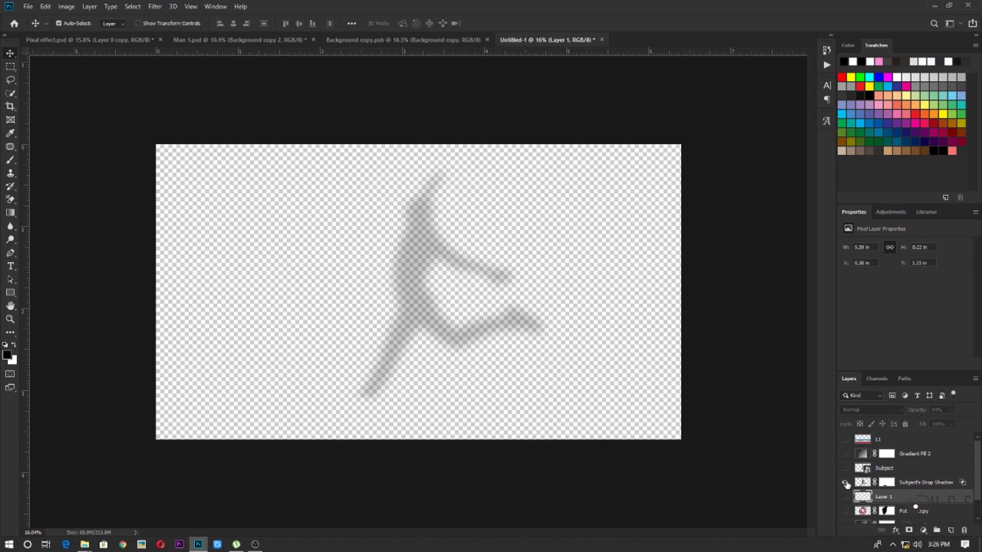
{"action": "left_click", "coordinate": [845, 482], "text": "alt"}
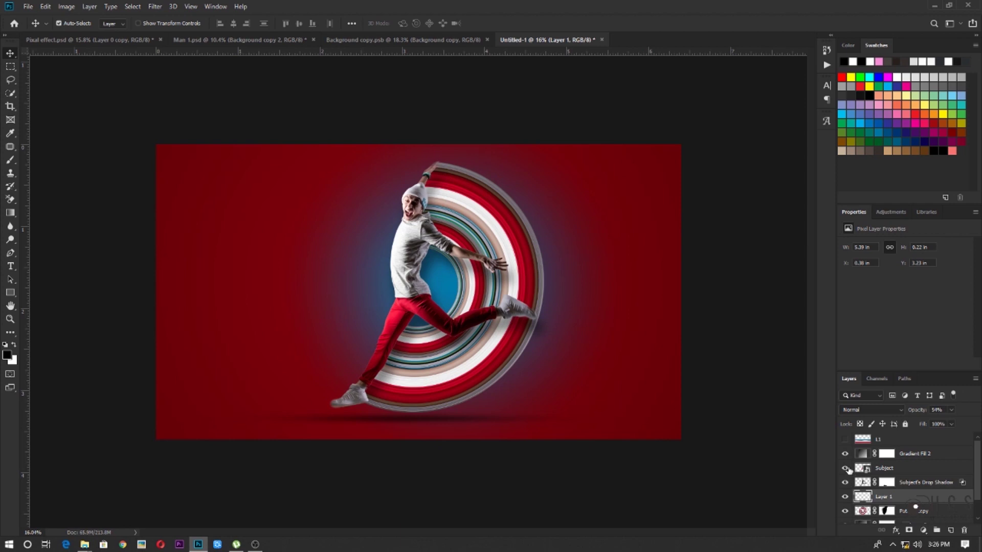
{"action": "left_click", "coordinate": [845, 469]}
{"action": "left_click", "coordinate": [846, 469]}
{"action": "left_click", "coordinate": [845, 469], "text": "alt"}
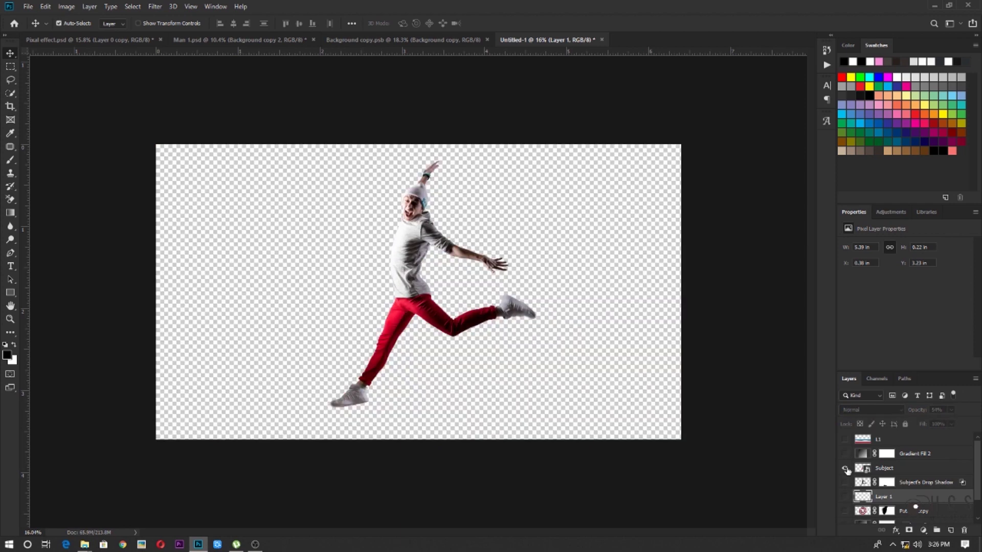
{"action": "left_click", "coordinate": [846, 469], "text": "alt"}
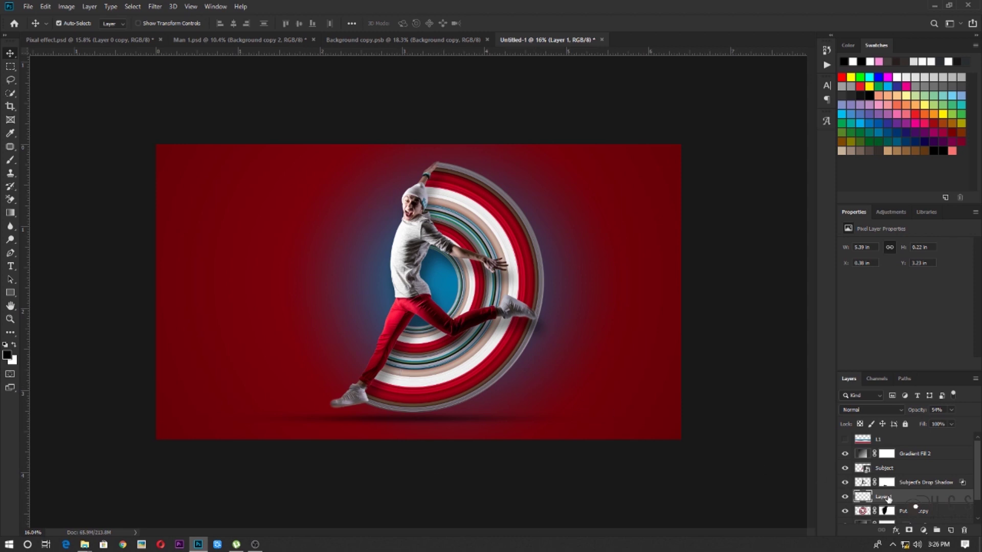
{"action": "left_click", "coordinate": [897, 469]}
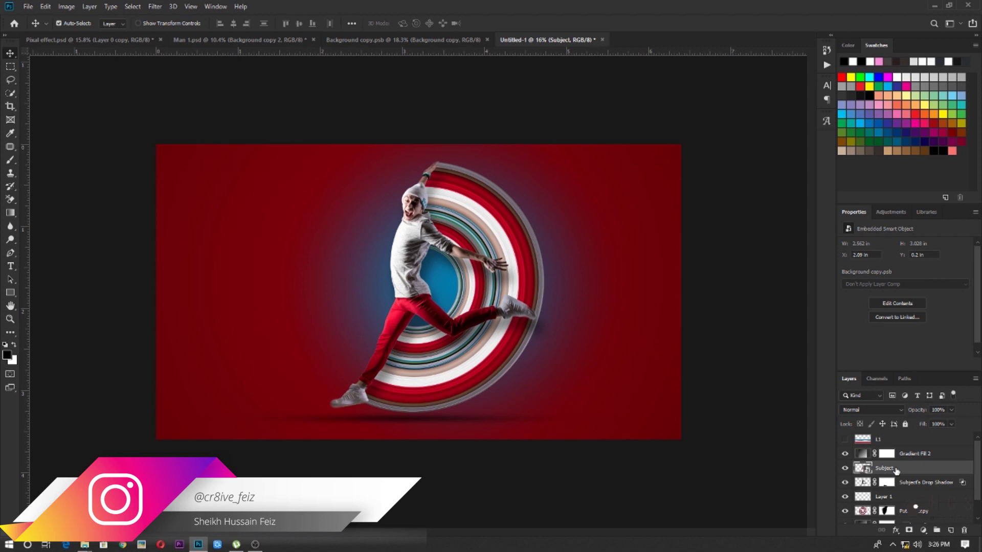
{"action": "scroll", "coordinate": [900, 473], "scroll_direction": "down", "scroll_amount": 2}
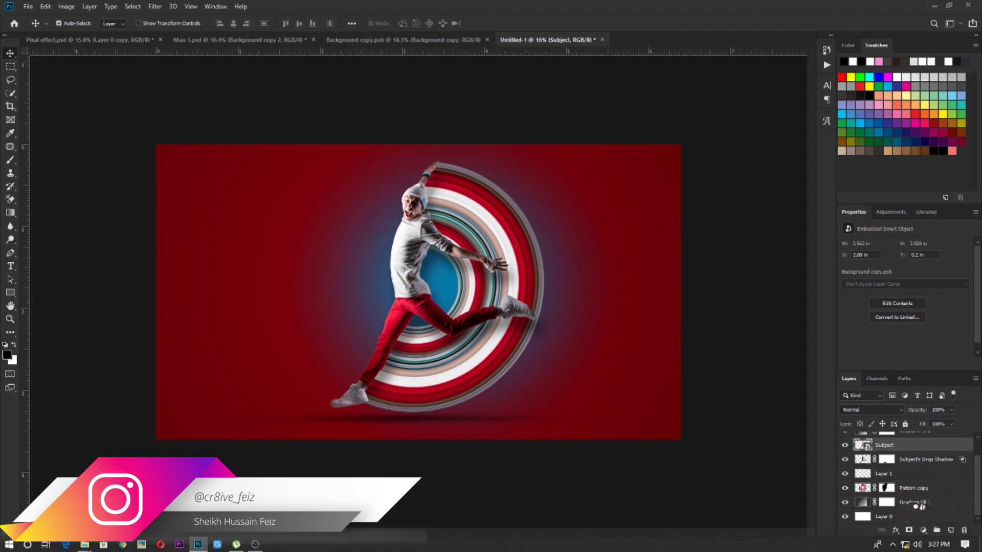